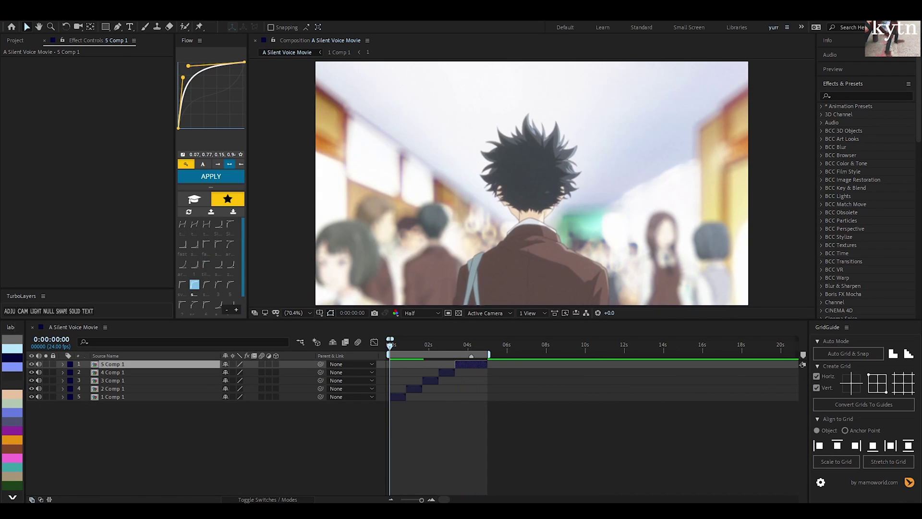
{"action": "left_click", "coordinate": [431, 499]}
{"action": "left_click", "coordinate": [431, 499]}
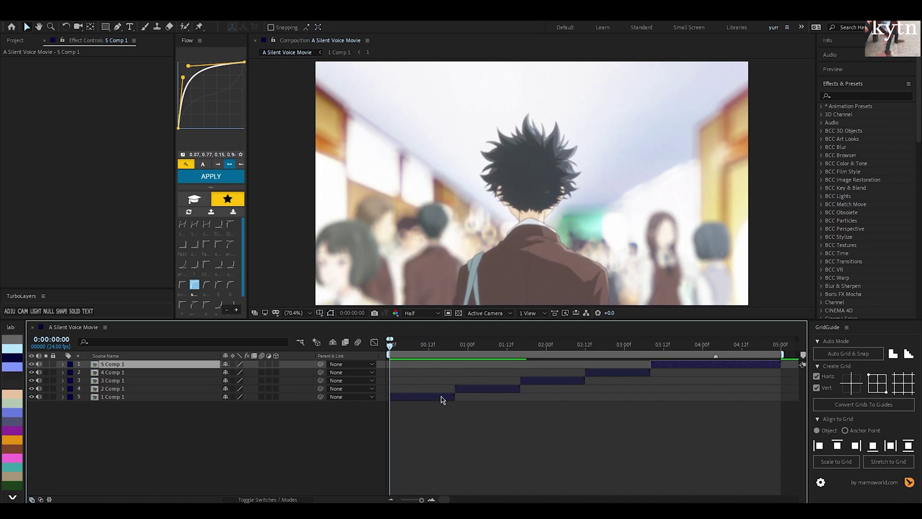
{"action": "key", "text": "minus"}
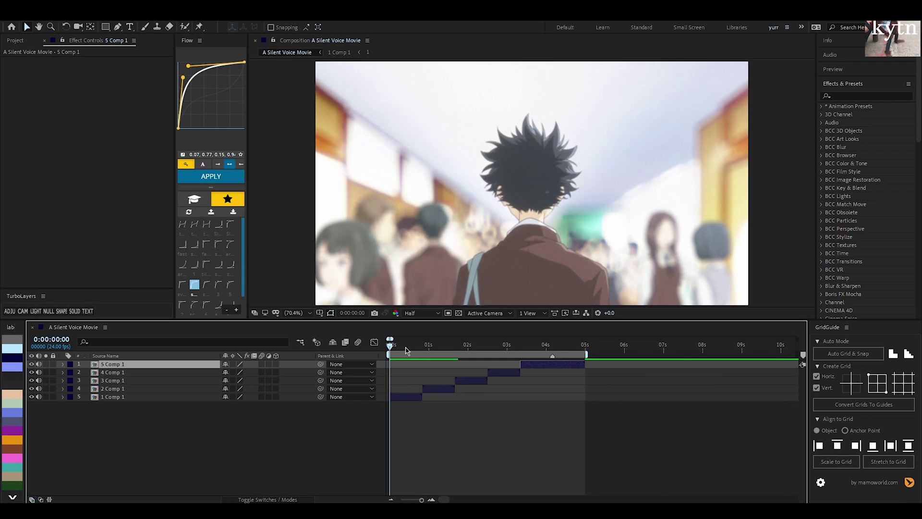
{"action": "left_click_drag", "start_coordinate": [407, 347], "coordinate": [391, 384]}
{"action": "left_click", "coordinate": [457, 446]}
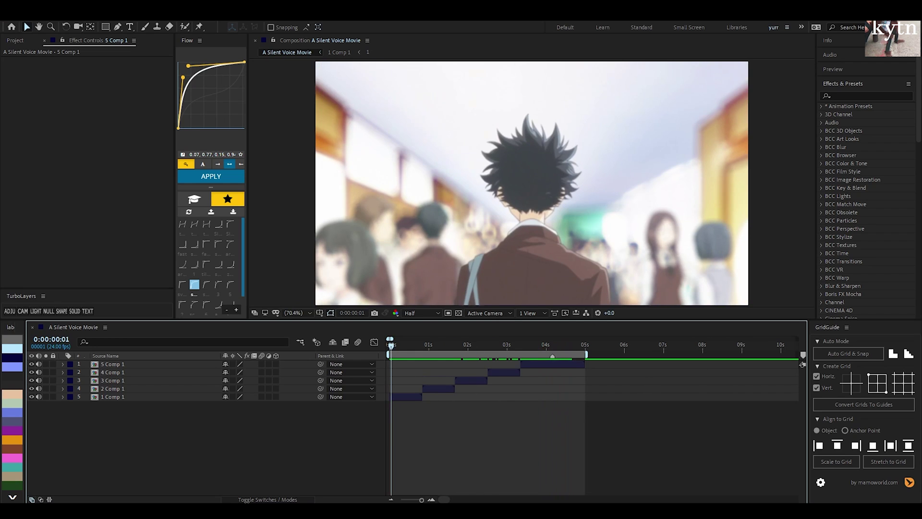
Step: Enable keyframing on the scale of the 1 Comp 1 layer at the first frame and set it to 200%
{"action": "left_click", "coordinate": [430, 500]}
{"action": "key", "text": "Home"}
{"action": "left_click", "coordinate": [420, 397]}
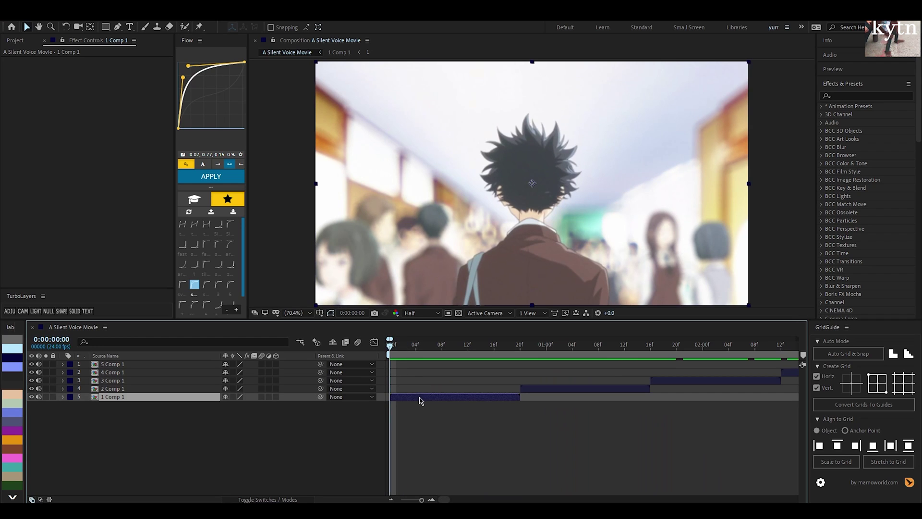
{"action": "key", "text": "space"}
{"action": "key", "text": "space"}
{"action": "key", "text": "s"}
{"action": "left_click", "coordinate": [87, 405]}
{"action": "left_click", "coordinate": [238, 405]}
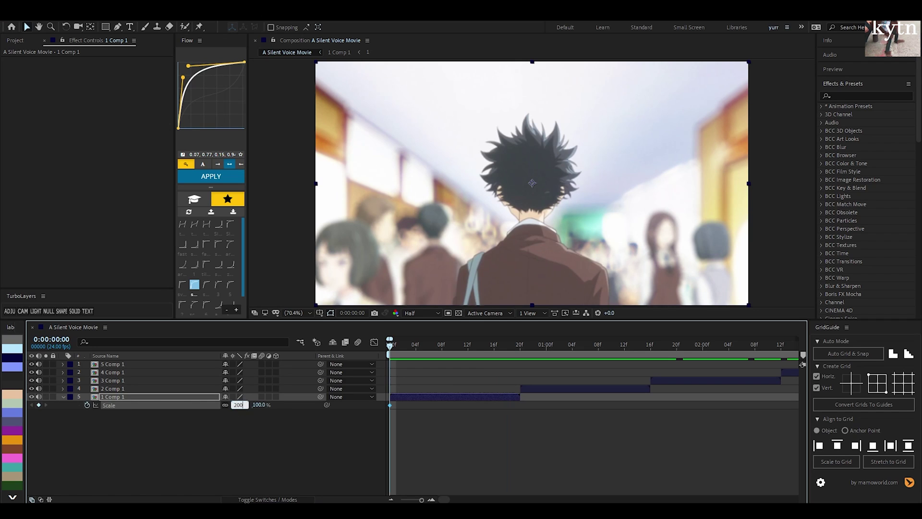
{"action": "type", "text": "200"}
{"action": "key", "text": "Return"}
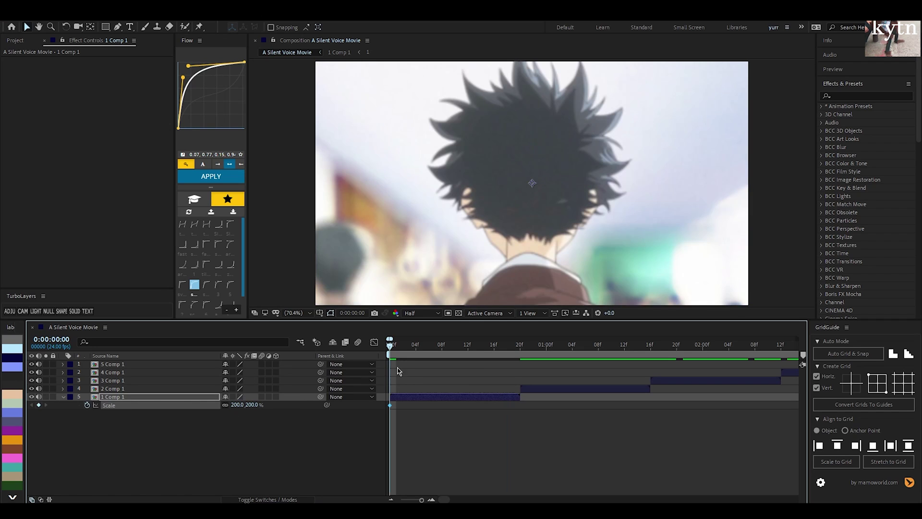
Step: Add a second scale keyframe of 102% at frame 4 of the 1 Comp 1 layer
{"action": "left_click_drag", "start_coordinate": [396, 347], "coordinate": [436, 347]}
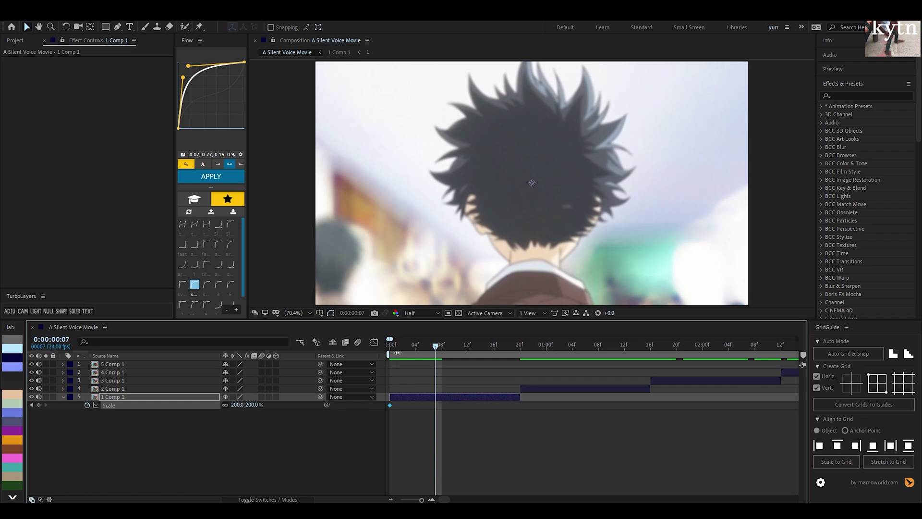
{"action": "key", "text": "Home"}
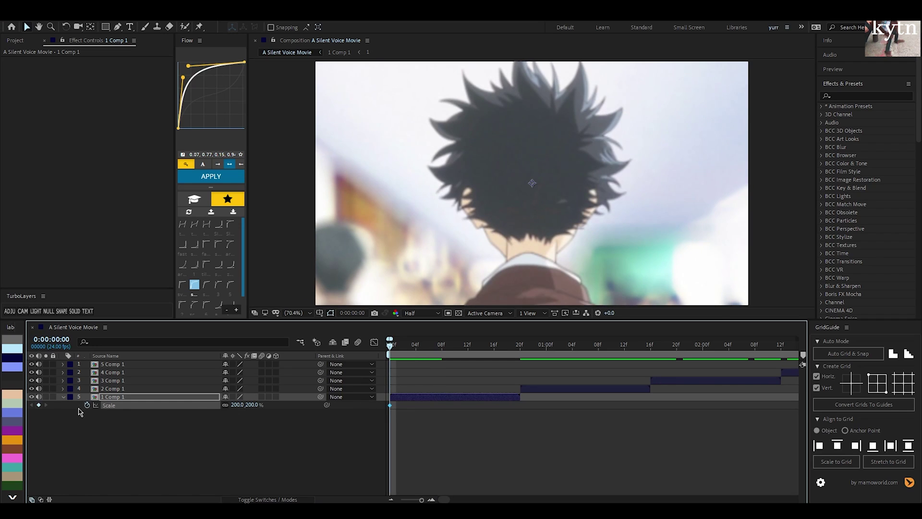
{"action": "key", "text": "Page_Down"}
{"action": "key", "text": "Page_Down"}
{"action": "key", "text": "Page_Down"}
{"action": "key", "text": "Page_Down"}
{"action": "key", "text": "F2"}
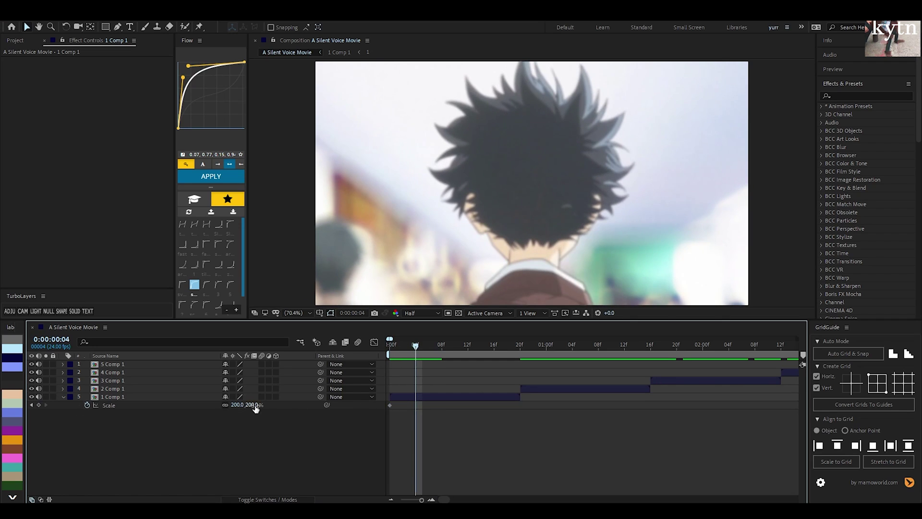
{"action": "left_click", "coordinate": [251, 405]}
{"action": "type", "text": "102"}
{"action": "key", "text": "Return"}
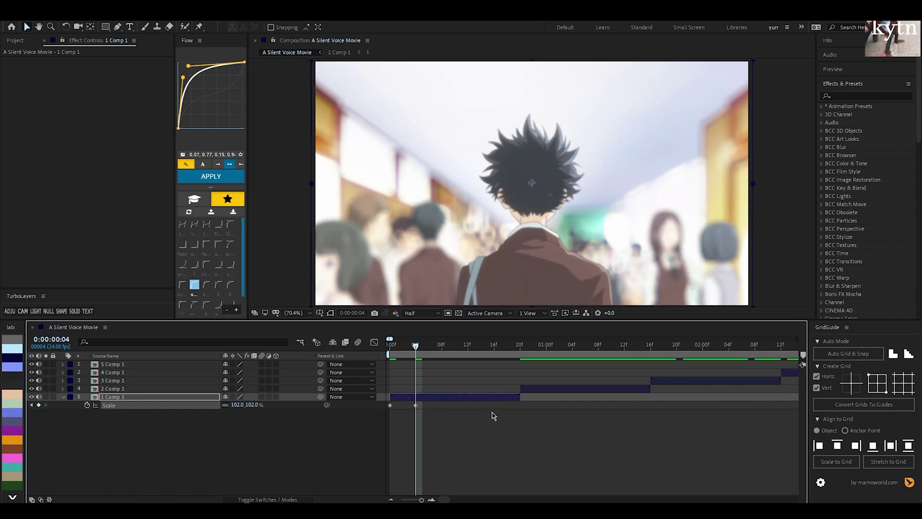
Step: Move the second scale keyframe to the clip's end at frame 20 and ease both keyframes with the 0.07, 0.77, 0.15 Flow curve
{"action": "left_click_drag", "start_coordinate": [417, 406], "coordinate": [383, 412]}
{"action": "key", "text": "F9"}
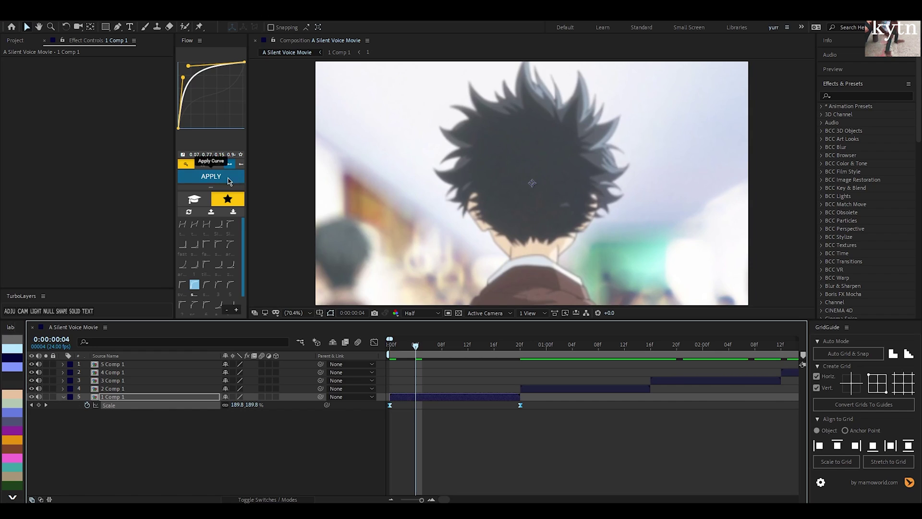
{"action": "left_click", "coordinate": [211, 177]}
Step: Add the Motion Tile effect to the 1 Comp 1 layer with output width 250, output height 260 and mirrored edges
{"action": "left_click", "coordinate": [433, 404]}
{"action": "key", "text": "ctrl+space"}
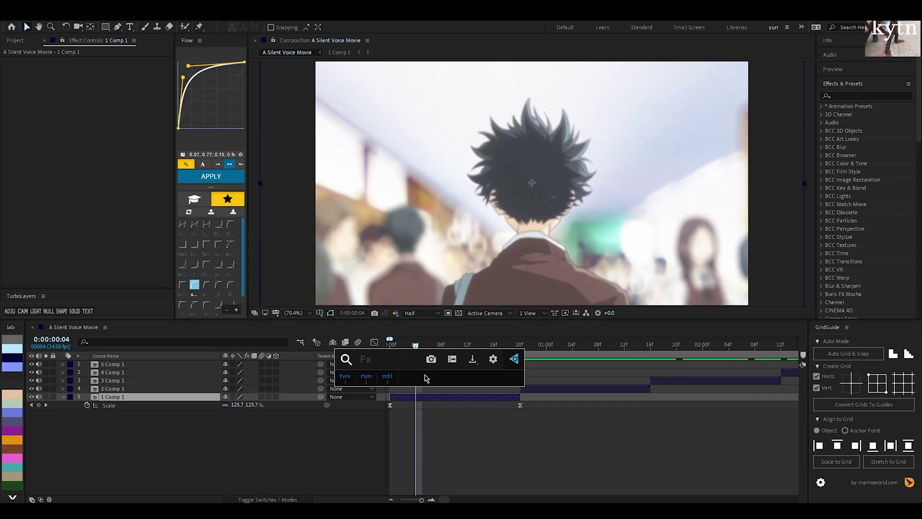
{"action": "type", "text": "motion"}
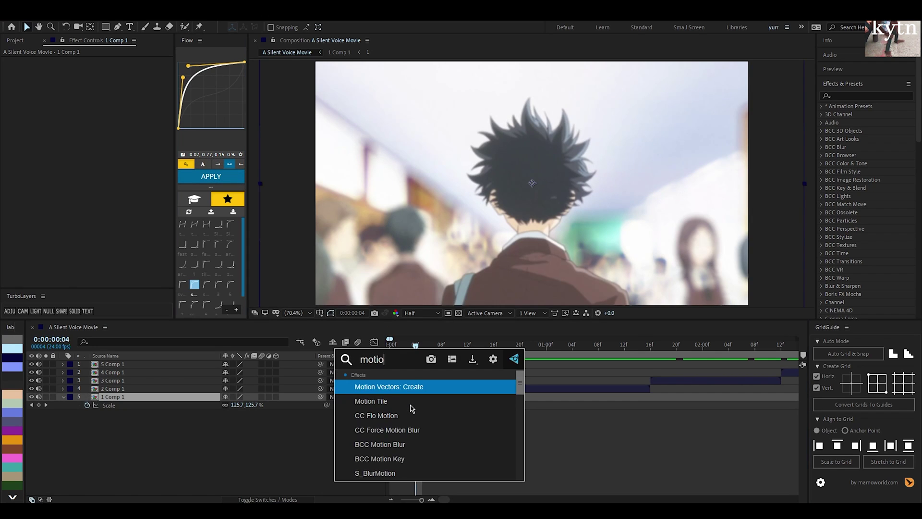
{"action": "key", "text": "Down"}
{"action": "key", "text": "Return"}
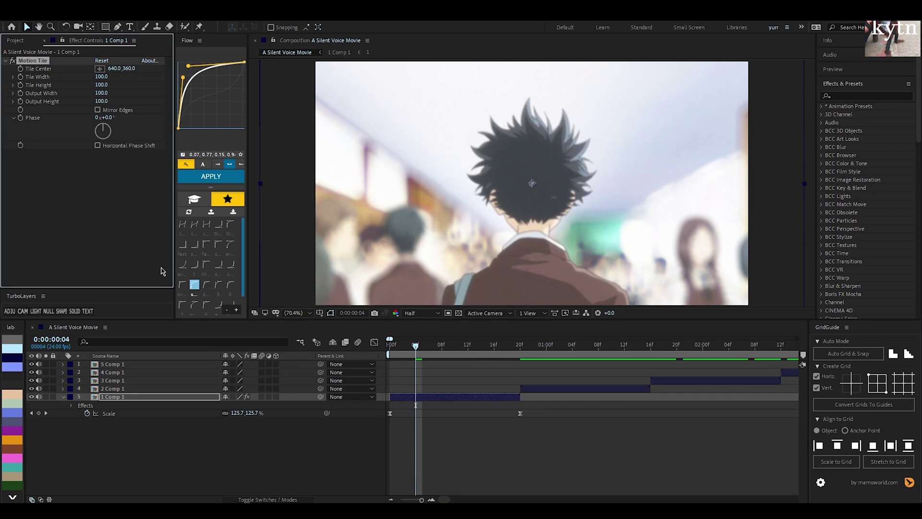
{"action": "left_click_drag", "start_coordinate": [101, 101], "coordinate": [106, 112]}
Step: Copy the Motion Tile effect onto the 2 Comp 1, 3 Comp 1, 4 Comp 1 and 5 Comp 1 layers
{"action": "key", "text": "minus"}
{"action": "left_click", "coordinate": [511, 387]}
{"action": "left_click", "coordinate": [674, 365], "text": "shift"}
{"action": "key", "text": "ctrl+v"}
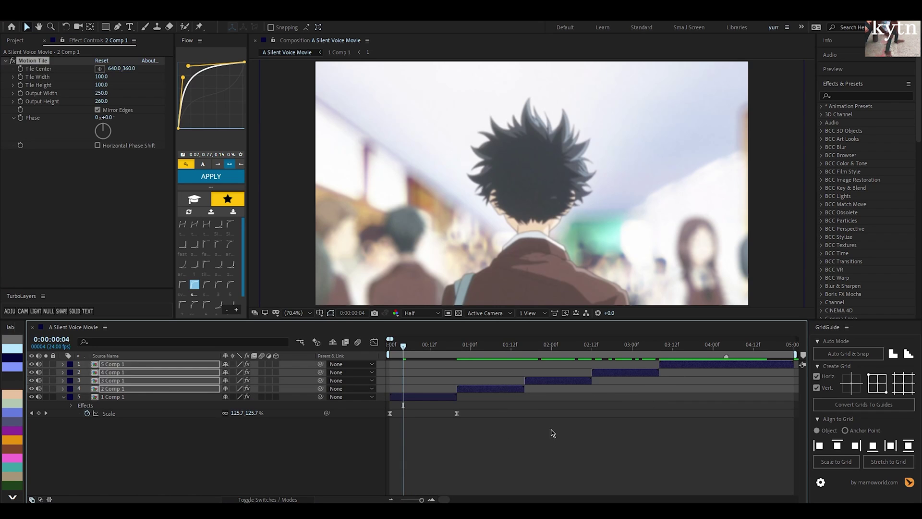
{"action": "left_click", "coordinate": [552, 433]}
Step: Try the steeper 0.04, 0.94, 0.15 Flow curve on both scale keyframes of 1 Comp 1 and preview the zoom
{"action": "left_click_drag", "start_coordinate": [404, 345], "coordinate": [372, 344]}
{"action": "left_click", "coordinate": [432, 499]}
{"action": "left_click_drag", "start_coordinate": [378, 435], "coordinate": [690, 406]}
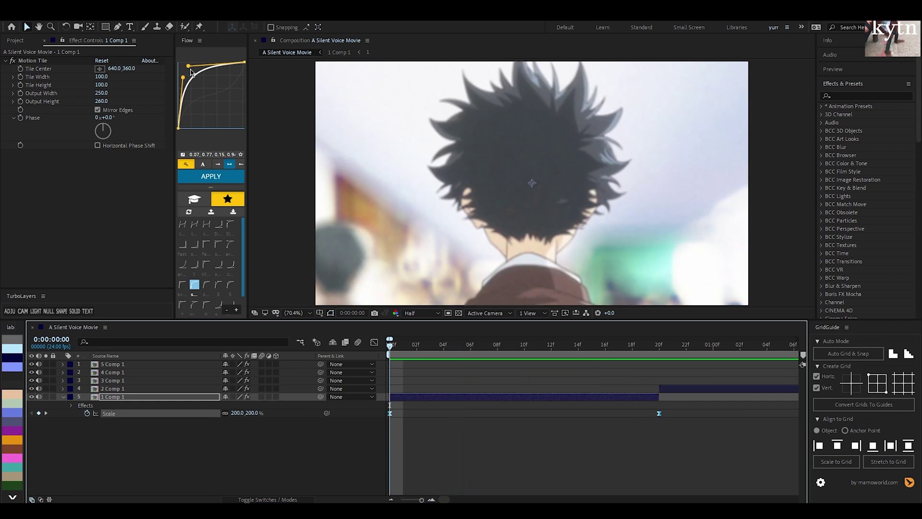
{"action": "left_click", "coordinate": [182, 285]}
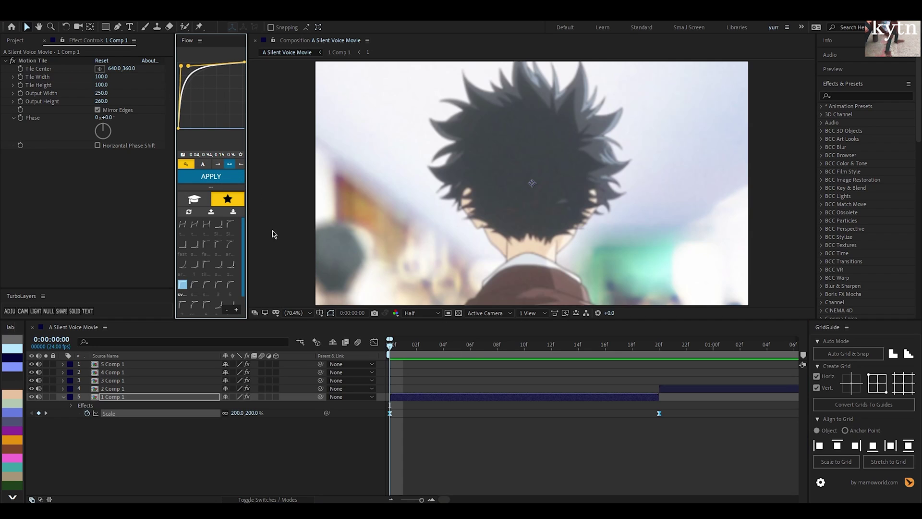
{"action": "left_click", "coordinate": [192, 176]}
{"action": "key", "text": "space"}
{"action": "key", "text": "space"}
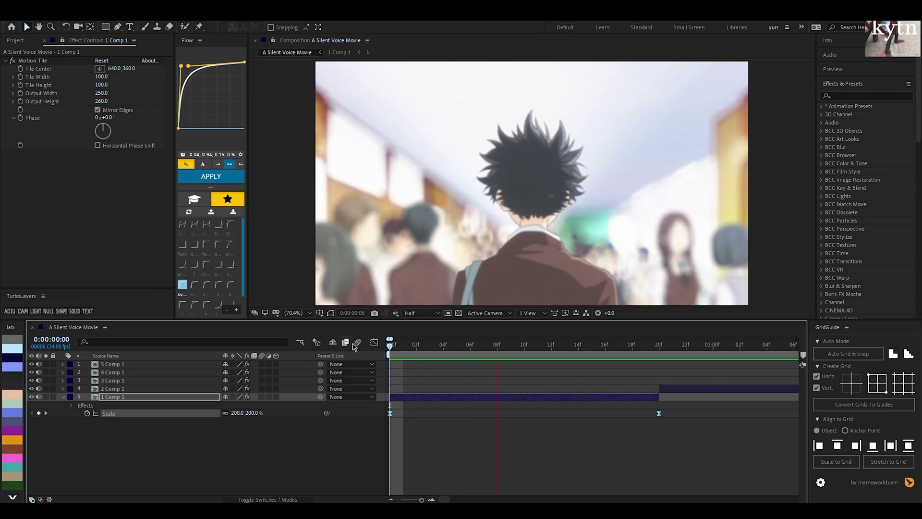
Step: Reapply the 0.07, 0.77, 0.15 Flow curve preset to the scale keyframes of 1 Comp 1 and preview the zoom
{"action": "left_click", "coordinate": [194, 284]}
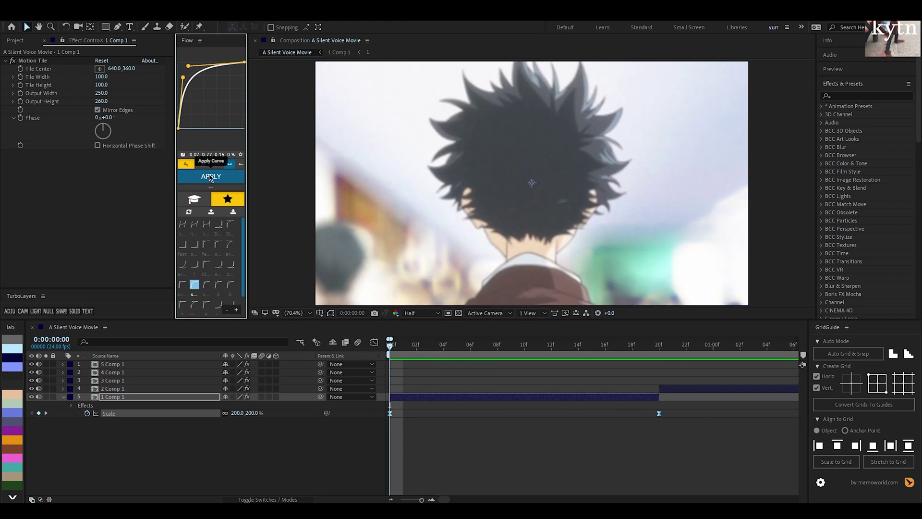
{"action": "left_click", "coordinate": [210, 178]}
{"action": "key", "text": "space"}
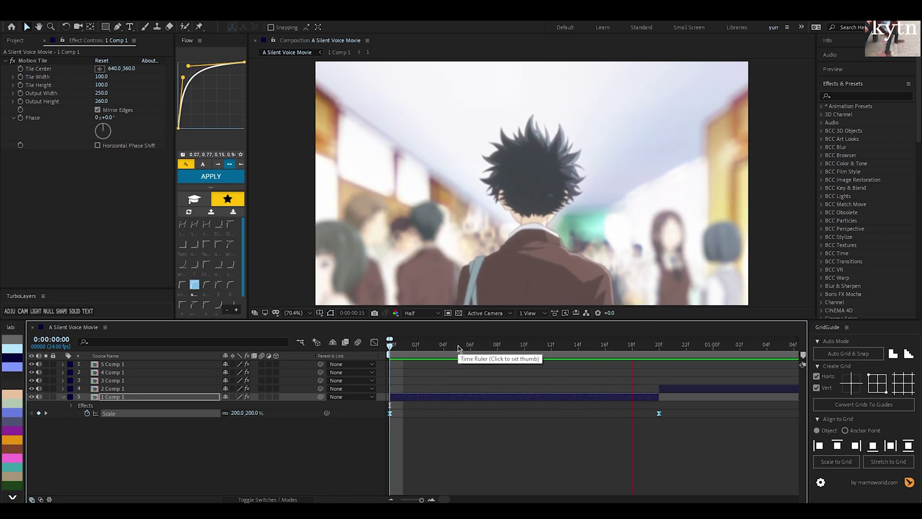
{"action": "key", "text": "space"}
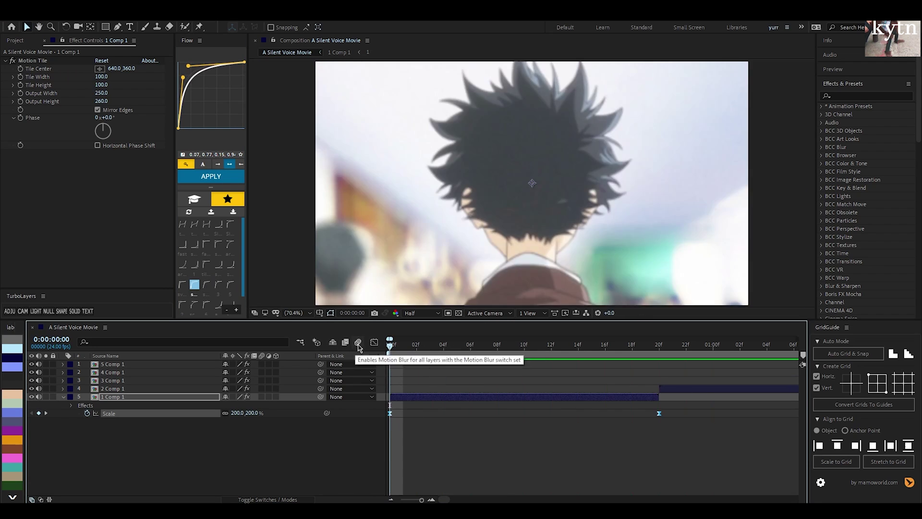
{"action": "key", "text": "space"}
{"action": "key", "text": "space"}
{"action": "key", "text": "space"}
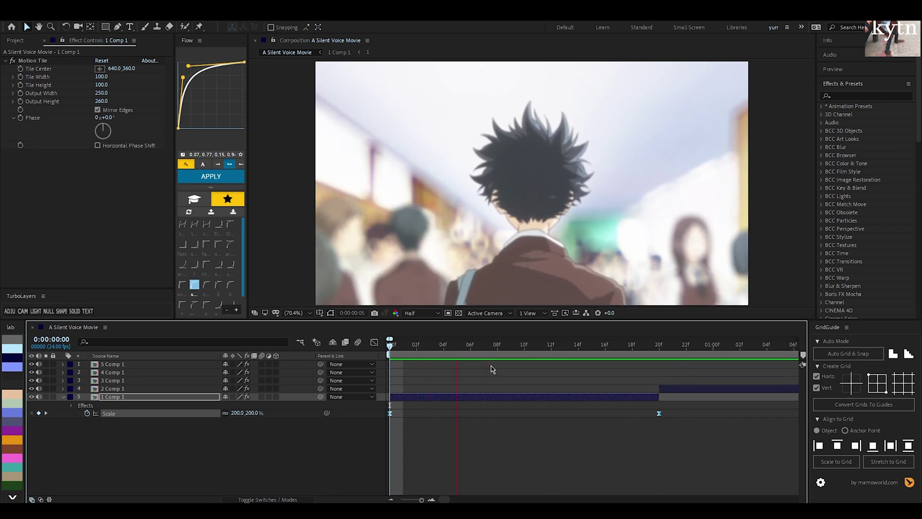
Step: Examine the zoom-out and its cut to the second clip by scrubbing through the timeline
{"action": "left_click", "coordinate": [566, 346]}
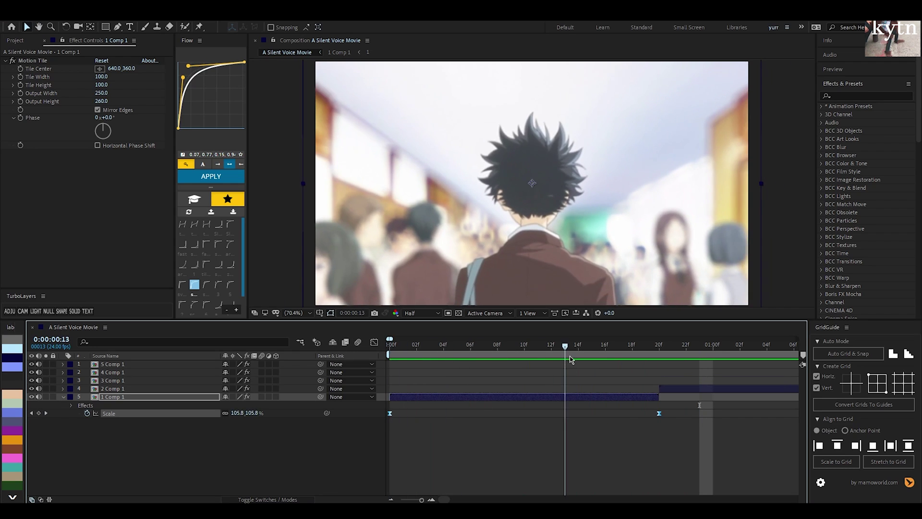
{"action": "left_click_drag", "start_coordinate": [570, 360], "coordinate": [677, 359]}
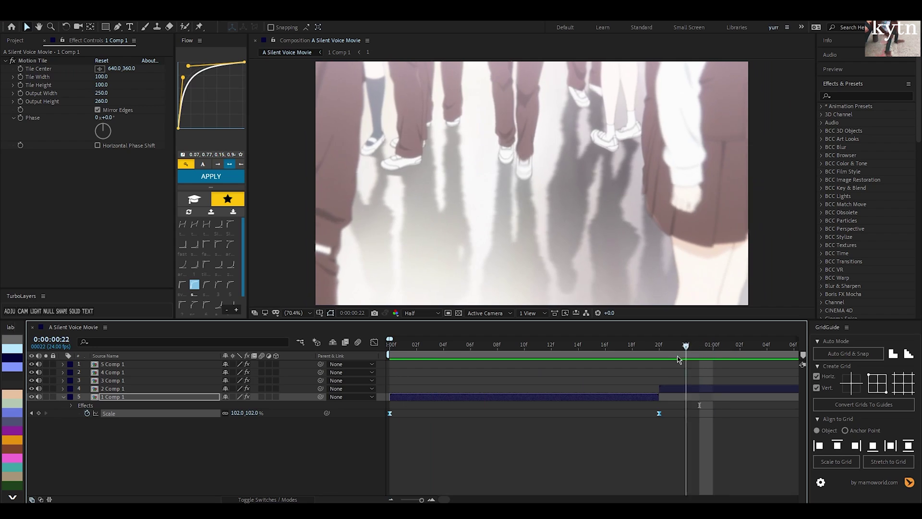
{"action": "key", "text": "space"}
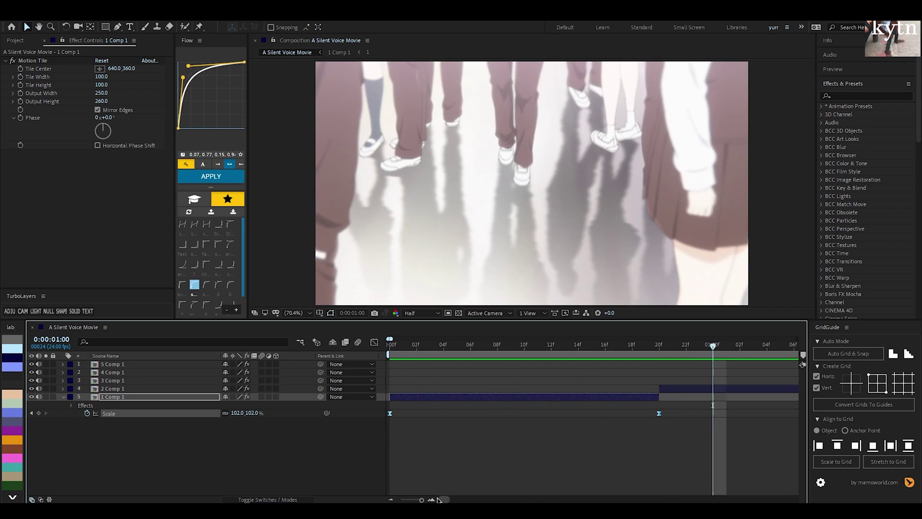
{"action": "left_click", "coordinate": [391, 500]}
{"action": "key", "text": "Home"}
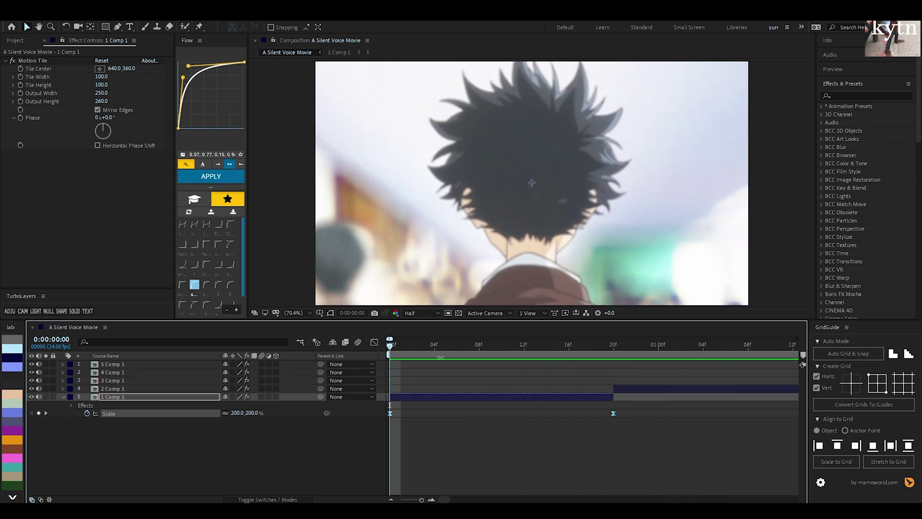
{"action": "left_click", "coordinate": [452, 443]}
{"action": "left_click_drag", "start_coordinate": [418, 344], "coordinate": [576, 366]}
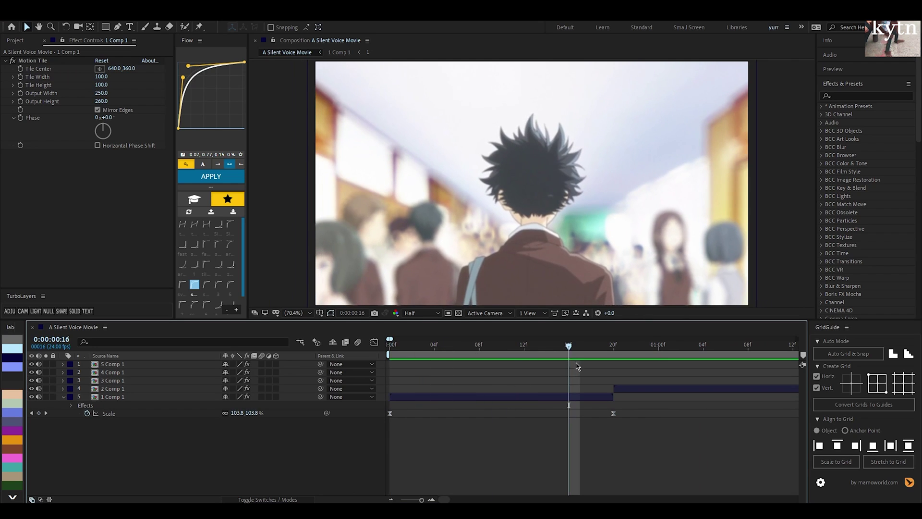
Step: Set the first scale keyframe of the 1 Comp 1 layer to 250%
{"action": "key", "text": "Home"}
{"action": "left_click", "coordinate": [239, 413]}
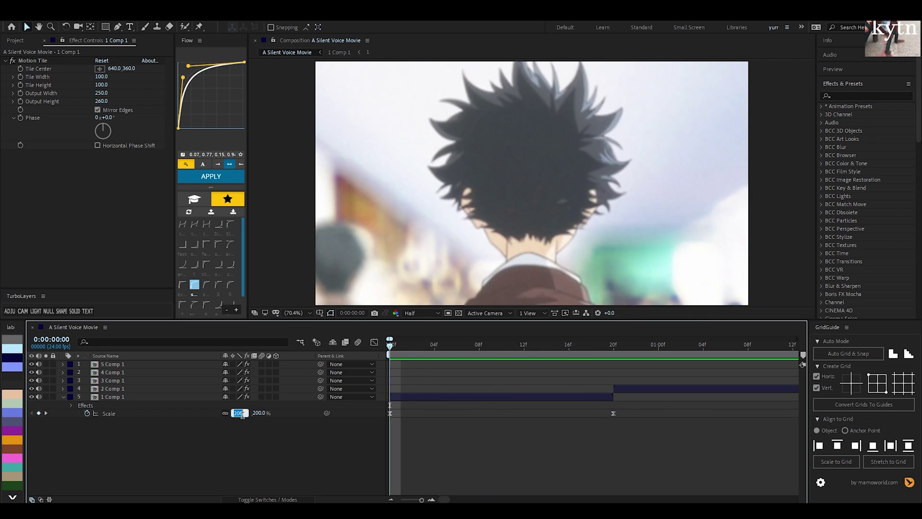
{"action": "type", "text": "250"}
{"action": "key", "text": "Return"}
{"action": "left_click", "coordinate": [506, 433]}
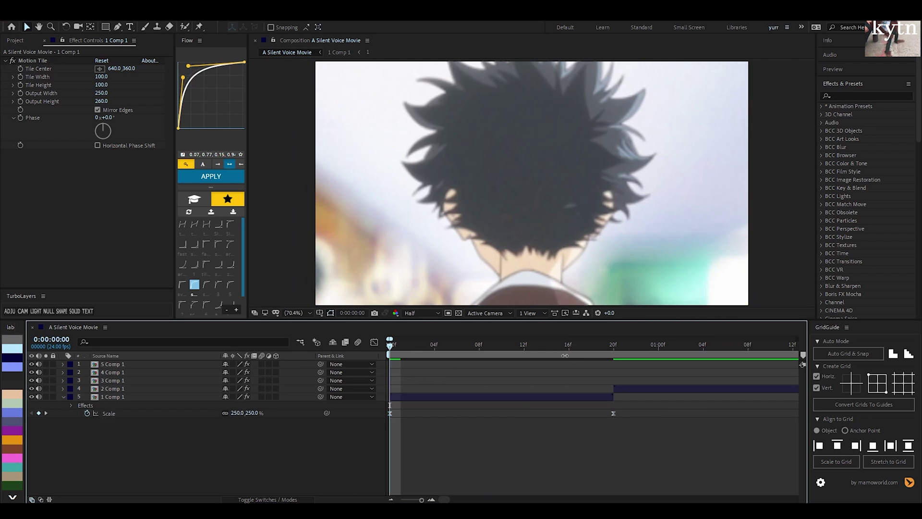
Step: Move the second scale keyframe of 1 Comp 1 to frame 16 and set its scale to 125%
{"action": "left_click", "coordinate": [568, 348]}
{"action": "left_click_drag", "start_coordinate": [614, 413], "coordinate": [569, 413]}
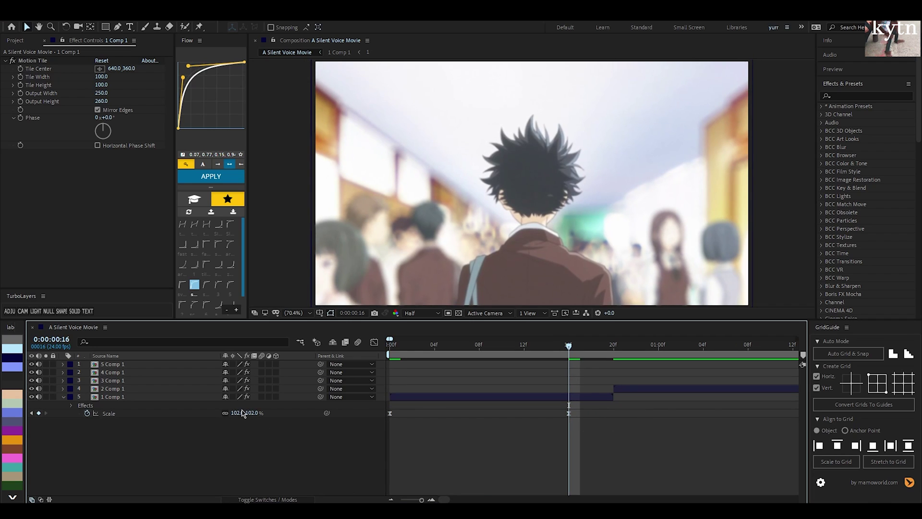
{"action": "left_click_drag", "start_coordinate": [237, 413], "coordinate": [350, 426]}
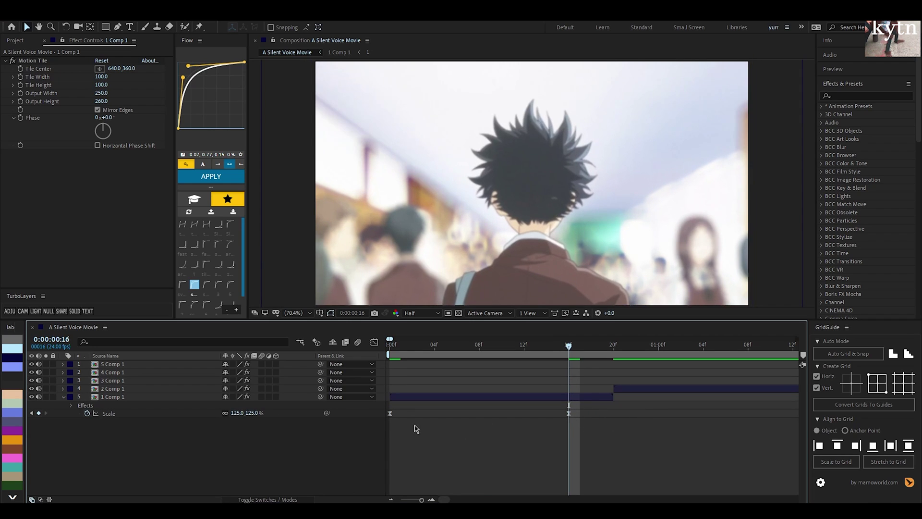
Step: Try a scale of 115% on the second keyframe of the 1 Comp 1 layer
{"action": "left_click", "coordinate": [238, 413]}
{"action": "type", "text": "115"}
{"action": "key", "text": "Return"}
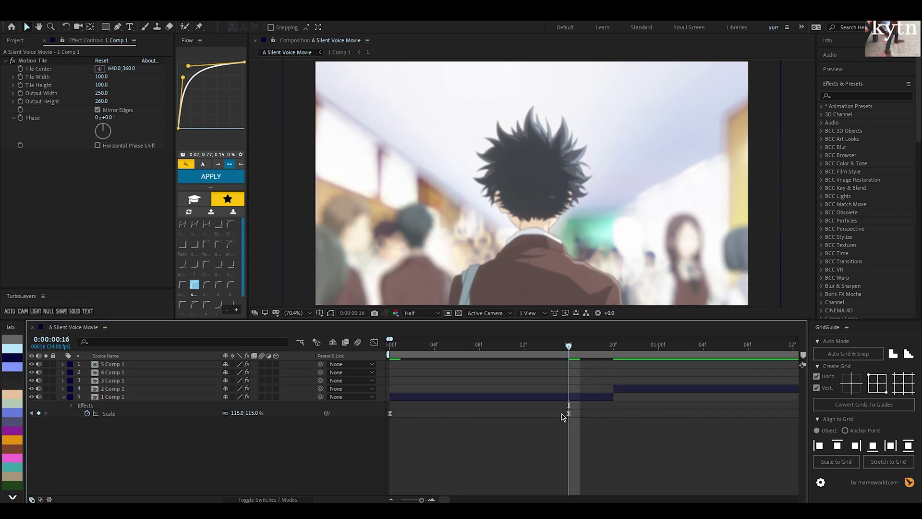
Step: Move the second scale keyframe of 1 Comp 1 back to the clip's end at frame 20 and scrub through the zoom
{"action": "left_click_drag", "start_coordinate": [569, 413], "coordinate": [613, 413]}
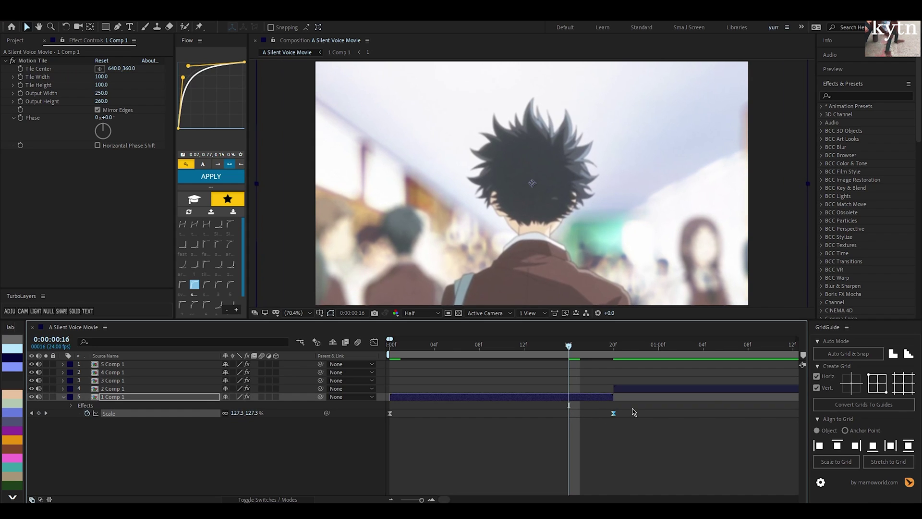
{"action": "left_click", "coordinate": [395, 418]}
{"action": "left_click_drag", "start_coordinate": [410, 347], "coordinate": [386, 388]}
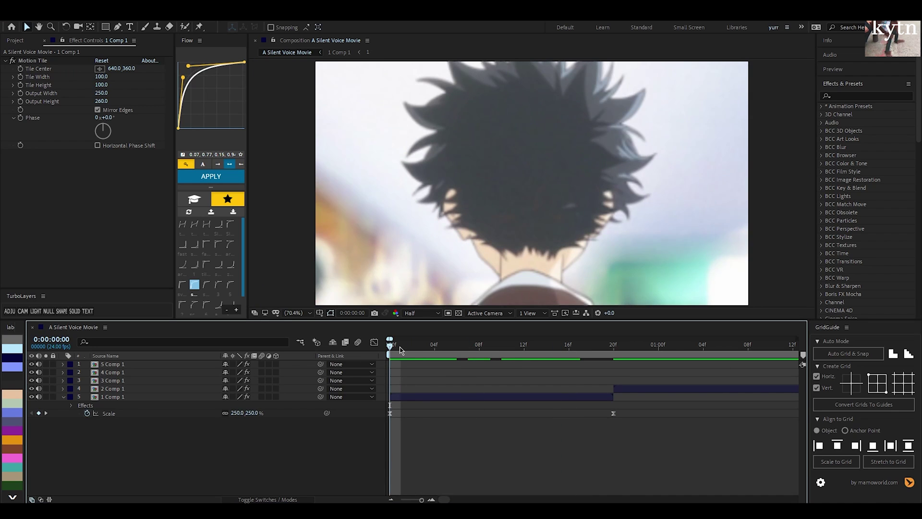
{"action": "left_click_drag", "start_coordinate": [399, 349], "coordinate": [613, 348]}
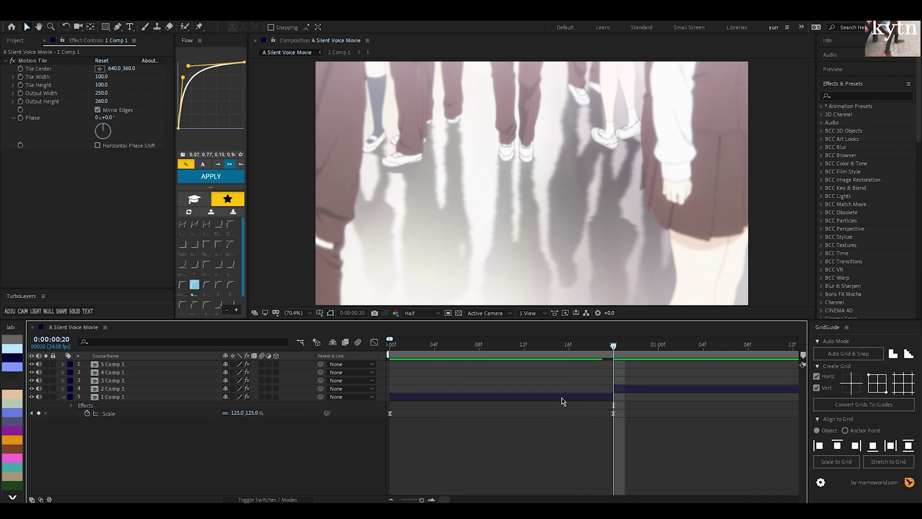
Step: Reapply the Flow ease-out curve beginning 0.07, 0.77, 0.15 to both scale keyframes of the 1 Comp 1 layer
{"action": "mouse_move", "coordinate": [546, 351]}
{"action": "left_mouse_down"}
{"action": "mouse_move", "coordinate": [604, 351]}
{"action": "mouse_move", "coordinate": [558, 354]}
{"action": "left_mouse_up"}
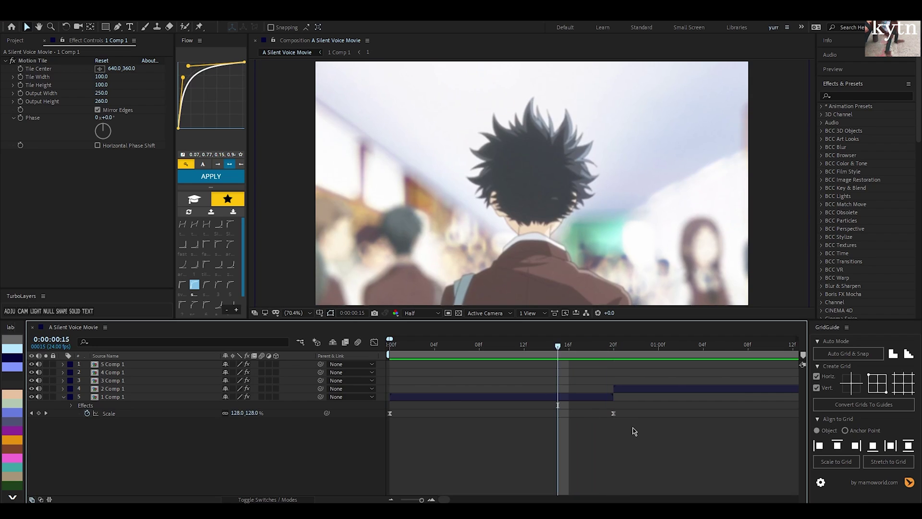
{"action": "left_click_drag", "start_coordinate": [629, 415], "coordinate": [377, 421]}
{"action": "left_click", "coordinate": [231, 179]}
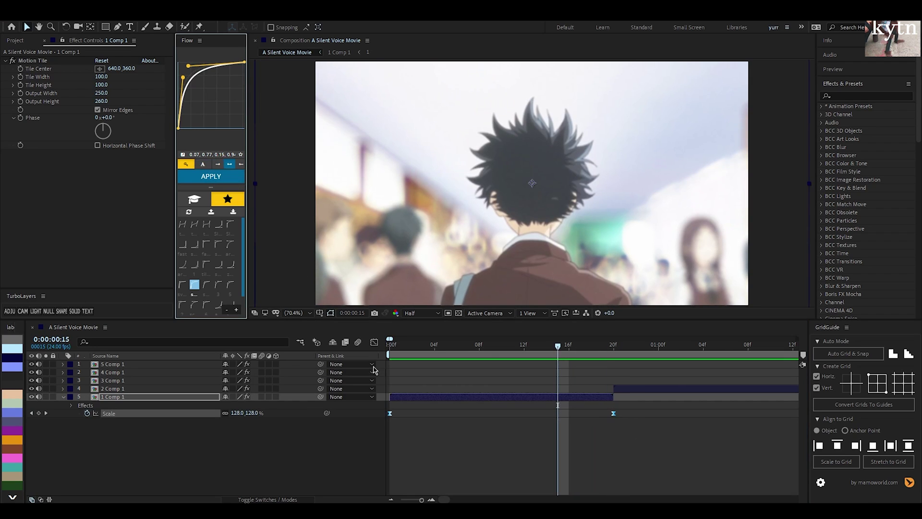
{"action": "left_click", "coordinate": [439, 441]}
Step: Preview the zoom-out of 1 Comp 1 repeatedly from frame 0 and examine how it cuts into the second clip
{"action": "left_click", "coordinate": [388, 343]}
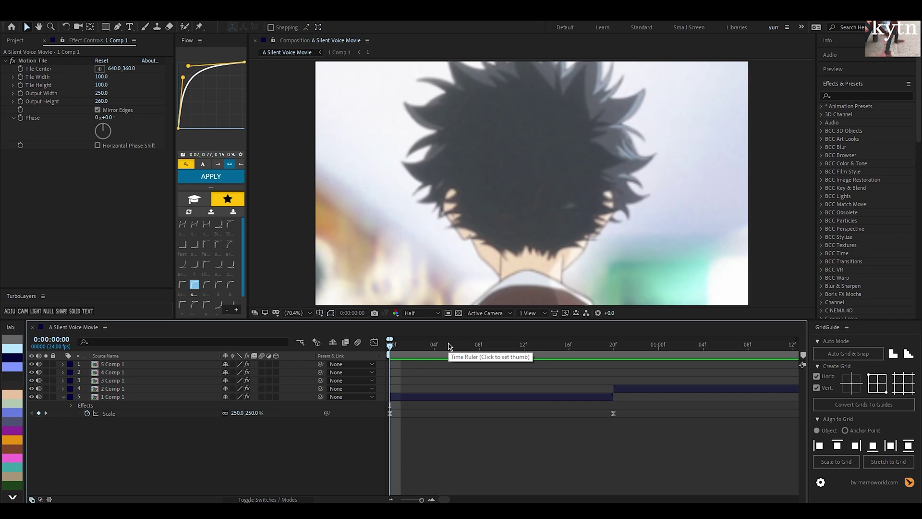
{"action": "key", "text": "space"}
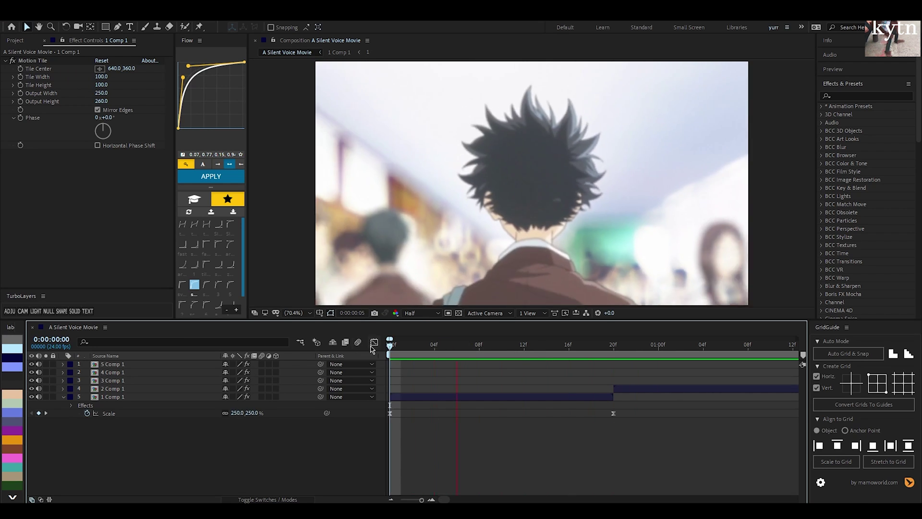
{"action": "left_click_drag", "start_coordinate": [498, 342], "coordinate": [390, 345]}
{"action": "key", "text": "space"}
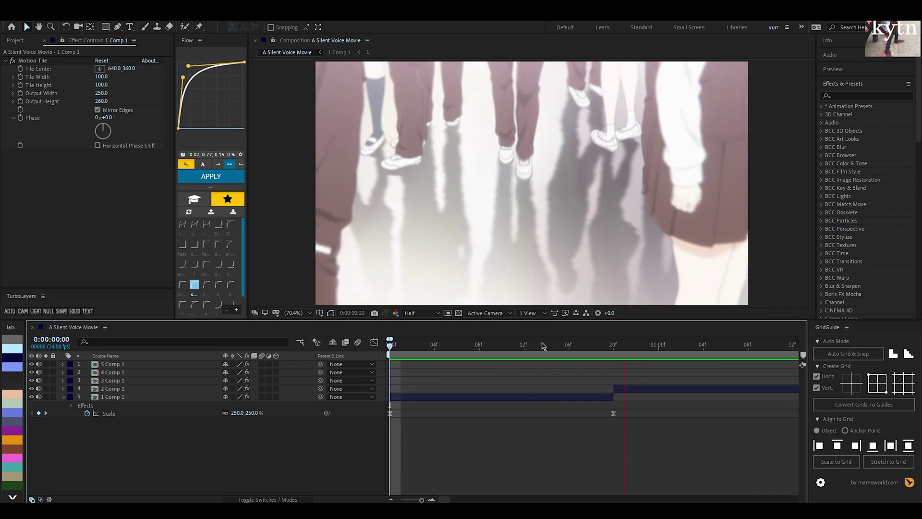
{"action": "left_click_drag", "start_coordinate": [543, 346], "coordinate": [389, 349]}
{"action": "left_click", "coordinate": [390, 353]}
{"action": "key", "text": "space"}
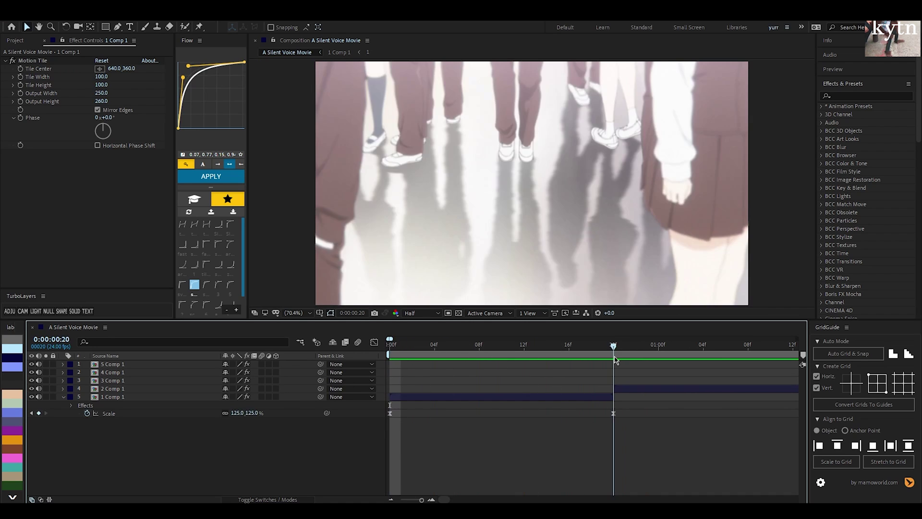
{"action": "left_click_drag", "start_coordinate": [535, 350], "coordinate": [614, 351]}
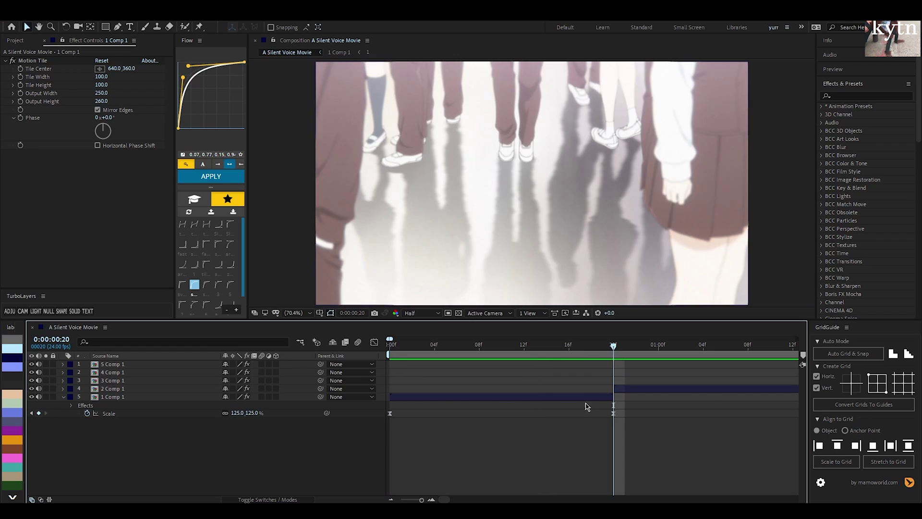
{"action": "left_click_drag", "start_coordinate": [558, 351], "coordinate": [302, 357]}
{"action": "key", "text": "space"}
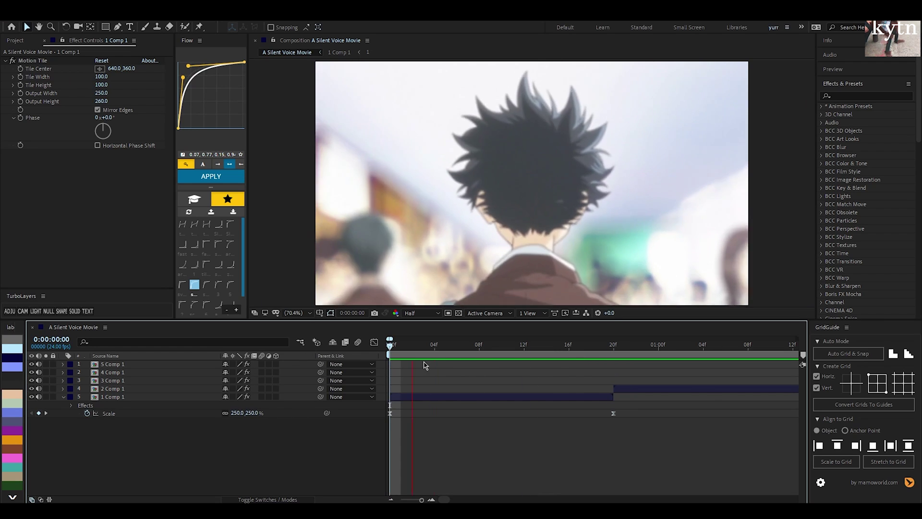
{"action": "left_click_drag", "start_coordinate": [481, 350], "coordinate": [363, 361]}
{"action": "key", "text": "space"}
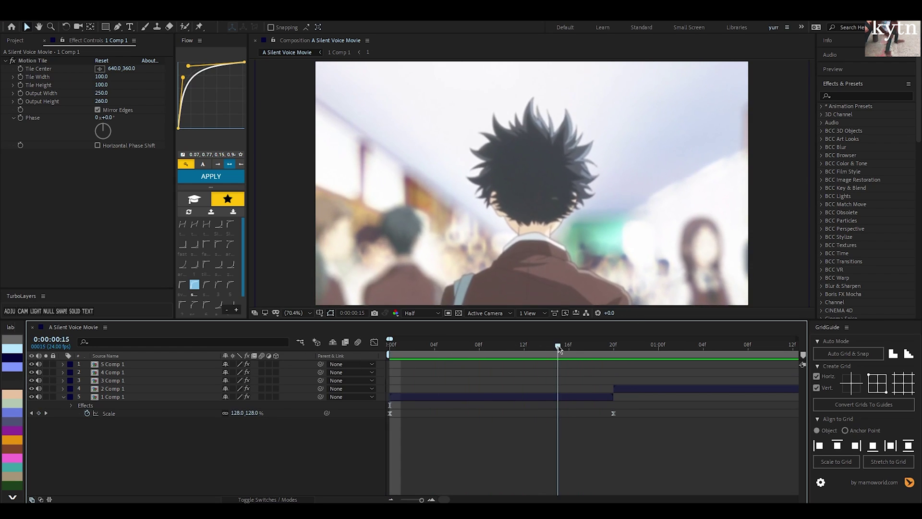
Step: Add a null object above 1 Comp 1, trim it to four frames and place it from frame 16 to the clip's end at frame 20
{"action": "left_click", "coordinate": [581, 399]}
{"action": "key", "text": "ctrl+alt+shift+y"}
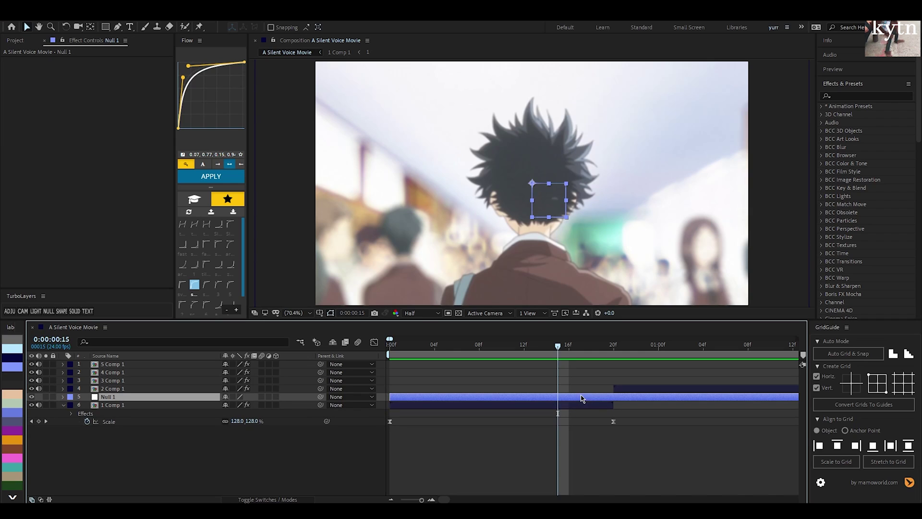
{"action": "key", "text": "alt+bracketleft"}
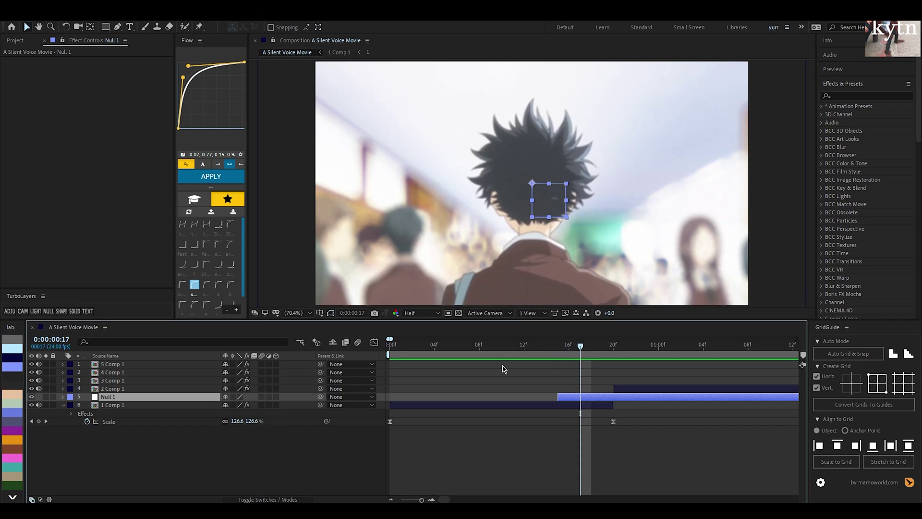
{"action": "key", "text": "ctrl+shift+d"}
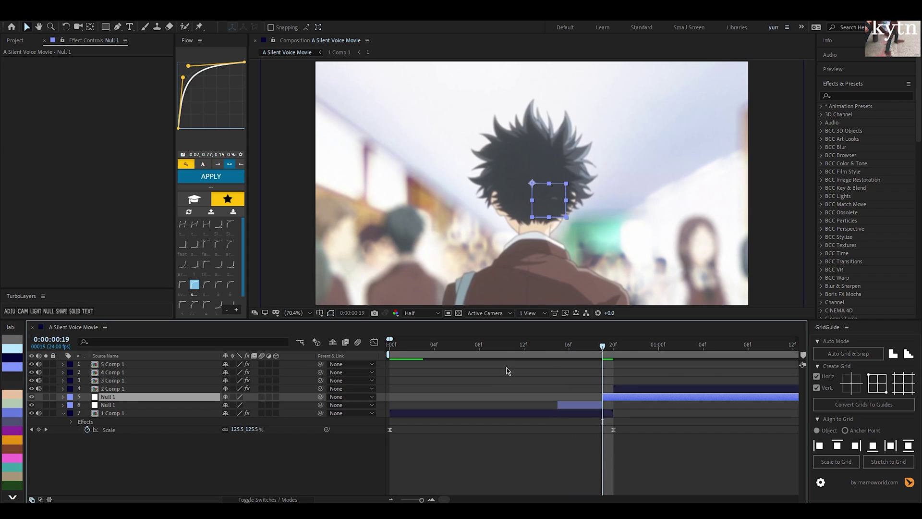
{"action": "key", "text": "Delete"}
{"action": "left_click_drag", "start_coordinate": [577, 398], "coordinate": [582, 407]}
Step: Parent the 1 Comp 1 layer to Null 1
{"action": "left_click", "coordinate": [579, 406]}
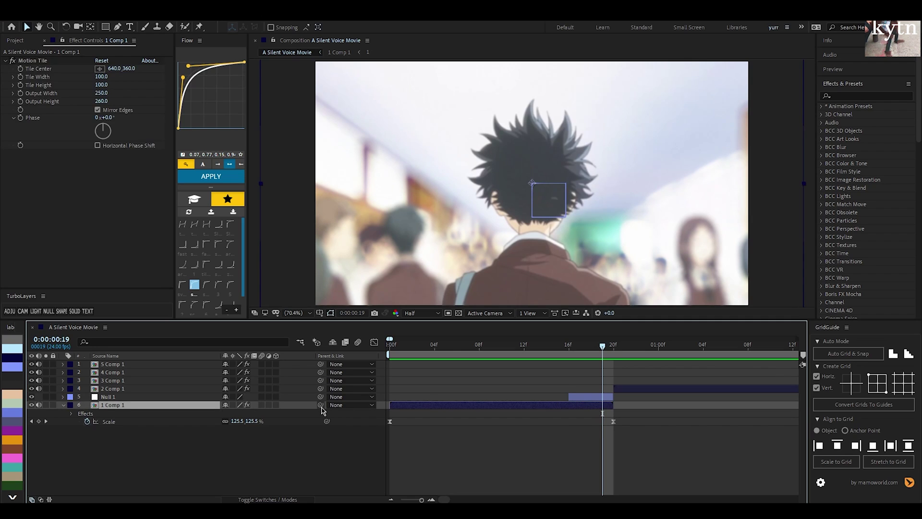
{"action": "left_click", "coordinate": [581, 399]}
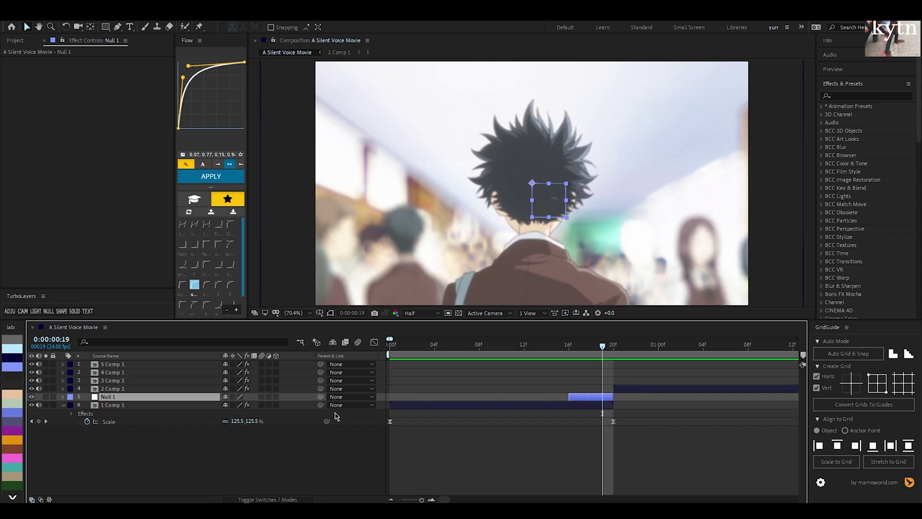
{"action": "left_click", "coordinate": [418, 406]}
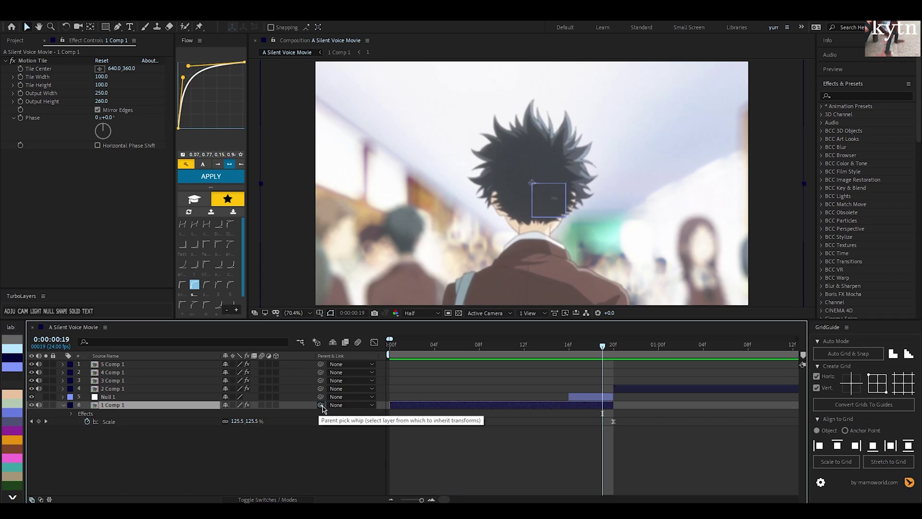
{"action": "left_click_drag", "start_coordinate": [321, 405], "coordinate": [585, 401]}
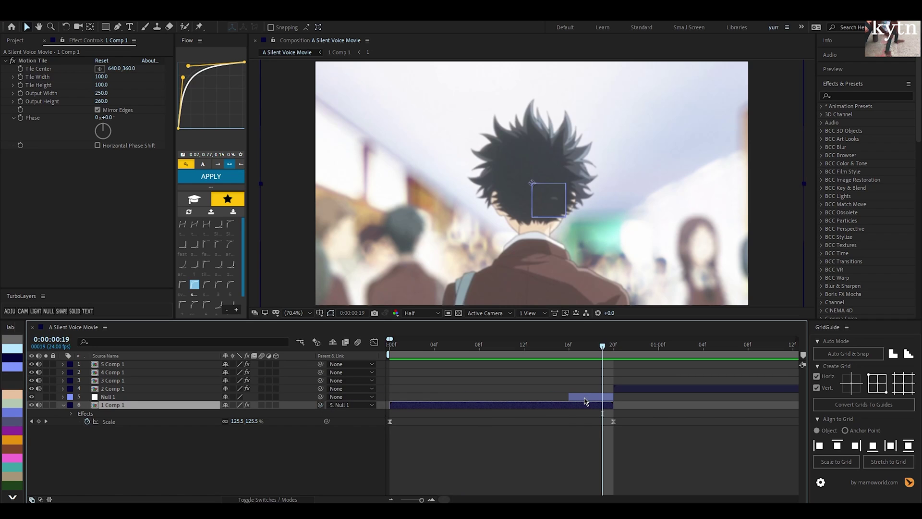
Step: Add a 100% scale keyframe to Null 1 at its first frame, frame 16
{"action": "left_click", "coordinate": [579, 397]}
{"action": "key", "text": "i"}
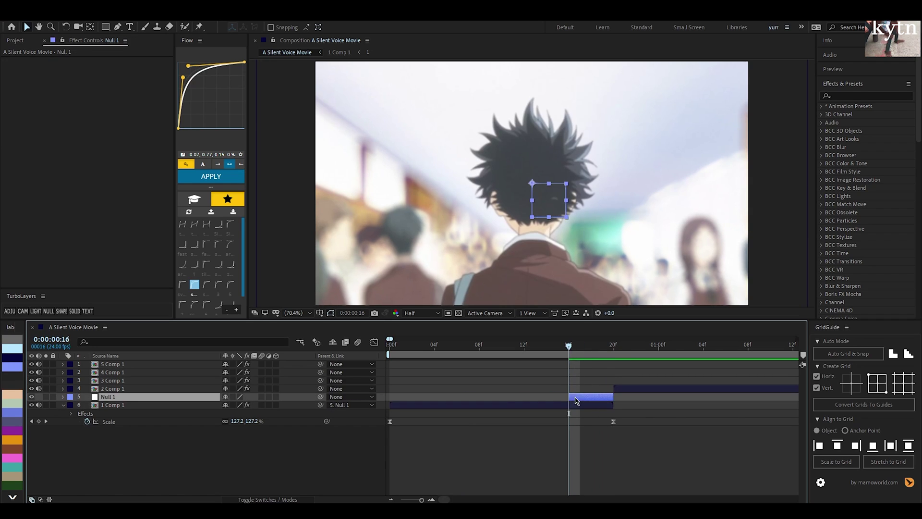
{"action": "key", "text": "s"}
{"action": "left_click", "coordinate": [87, 405]}
{"action": "left_click", "coordinate": [561, 417]}
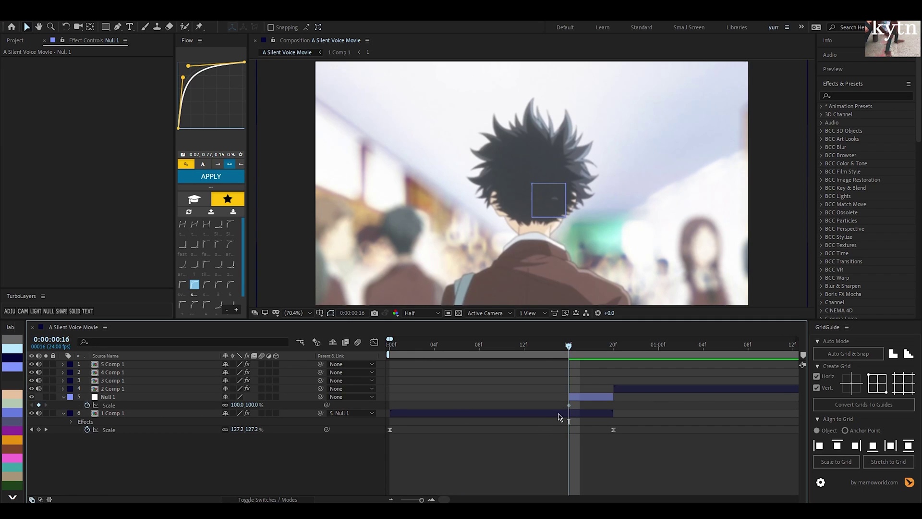
Step: Keyframe the scale of Null 1 down to about 80.4% at frame 19
{"action": "left_click", "coordinate": [579, 397]}
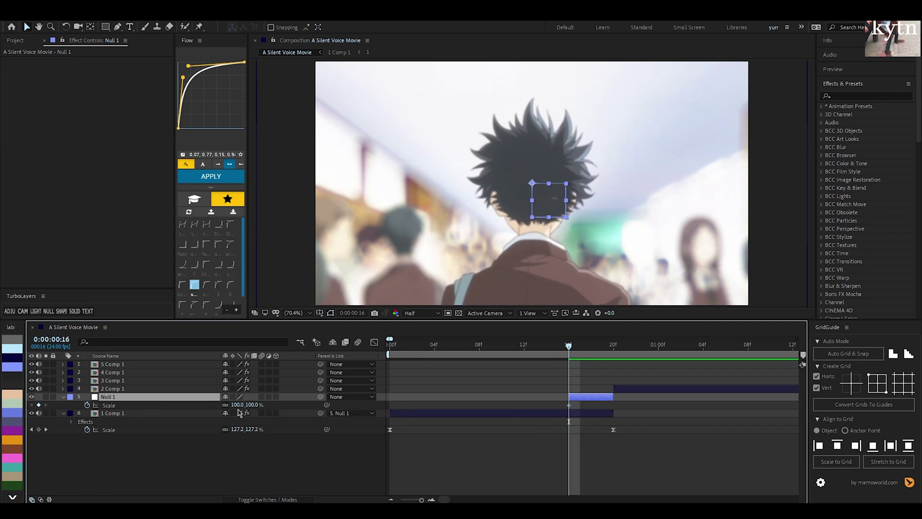
{"action": "left_click", "coordinate": [603, 352]}
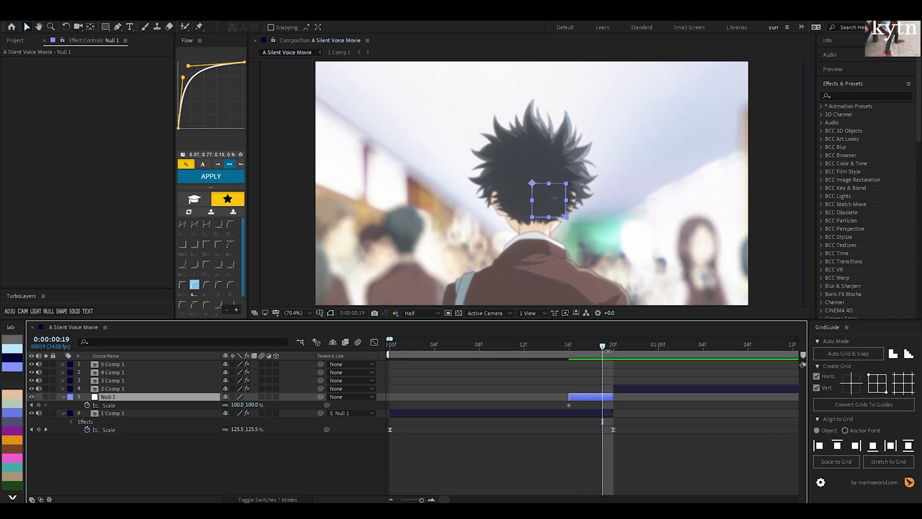
{"action": "left_click_drag", "start_coordinate": [608, 351], "coordinate": [603, 380]}
{"action": "left_click_drag", "start_coordinate": [253, 406], "coordinate": [228, 402]}
{"action": "left_click_drag", "start_coordinate": [220, 400], "coordinate": [218, 400]}
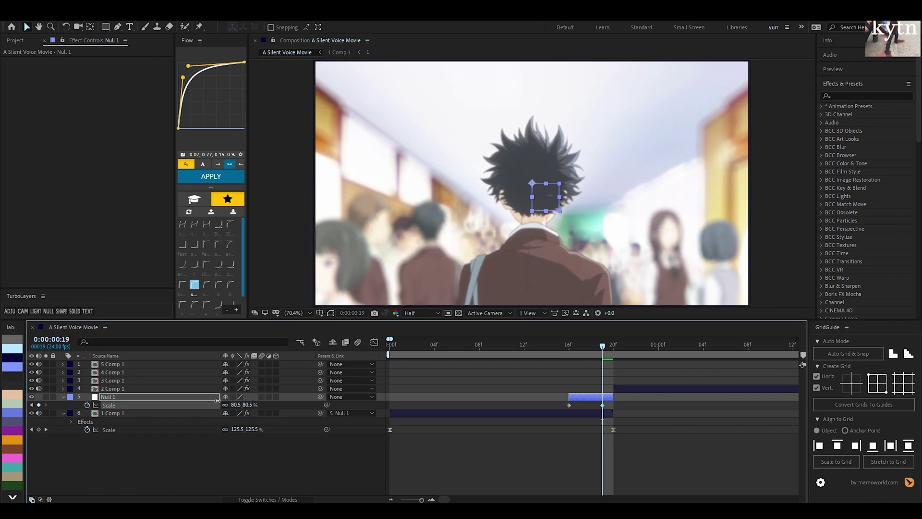
Step: Easy-ease both scale keyframes of Null 1 and apply the saved Flow ease-in curve beginning 0.78, 0.06, 0.92
{"action": "left_click_drag", "start_coordinate": [613, 407], "coordinate": [528, 403]}
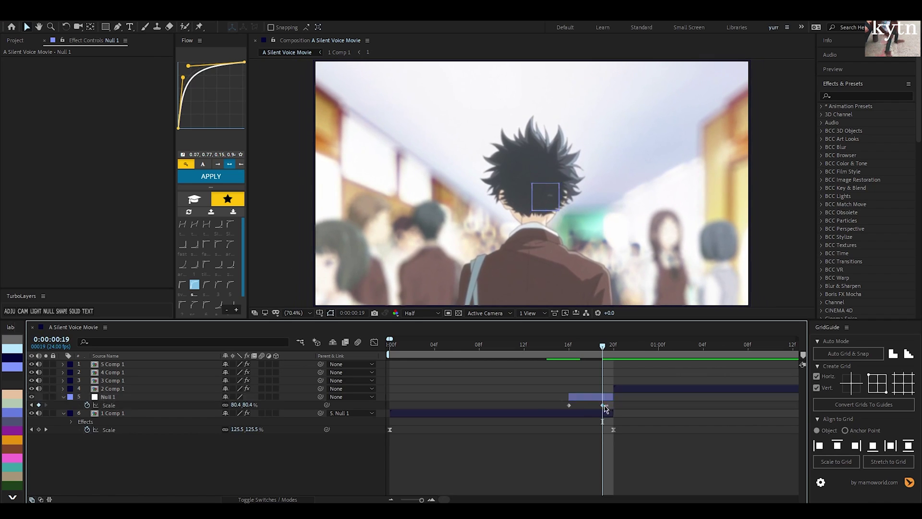
{"action": "key", "text": "F9"}
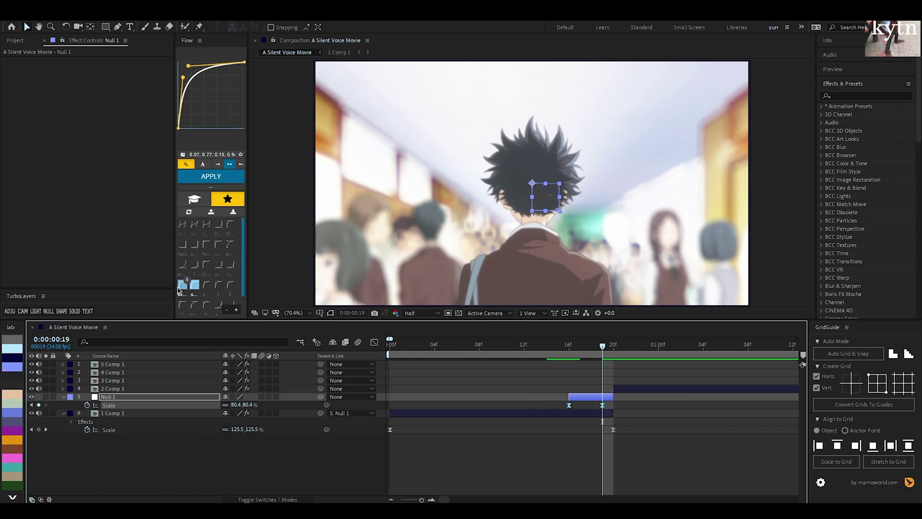
{"action": "left_click", "coordinate": [231, 267]}
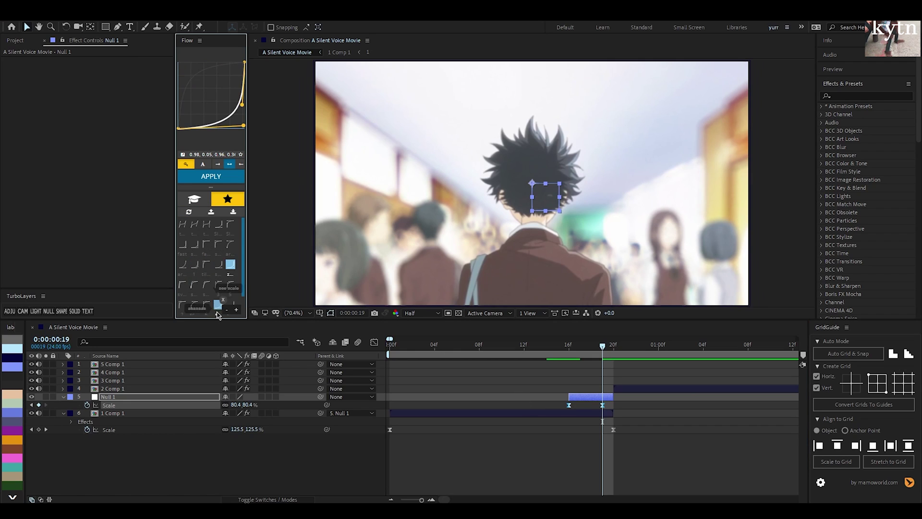
{"action": "scroll", "coordinate": [210, 299], "scroll_direction": "down", "scroll_amount": 1}
{"action": "left_click", "coordinate": [218, 281]}
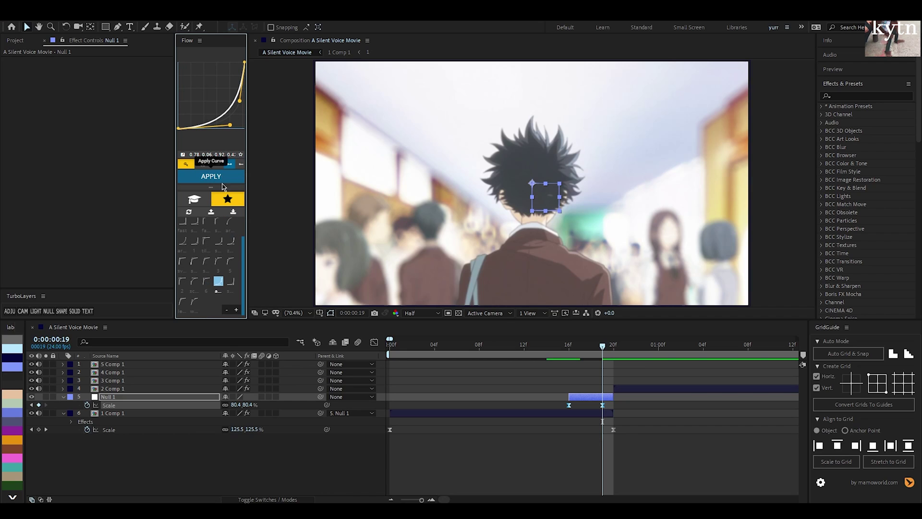
{"action": "left_click", "coordinate": [231, 240]}
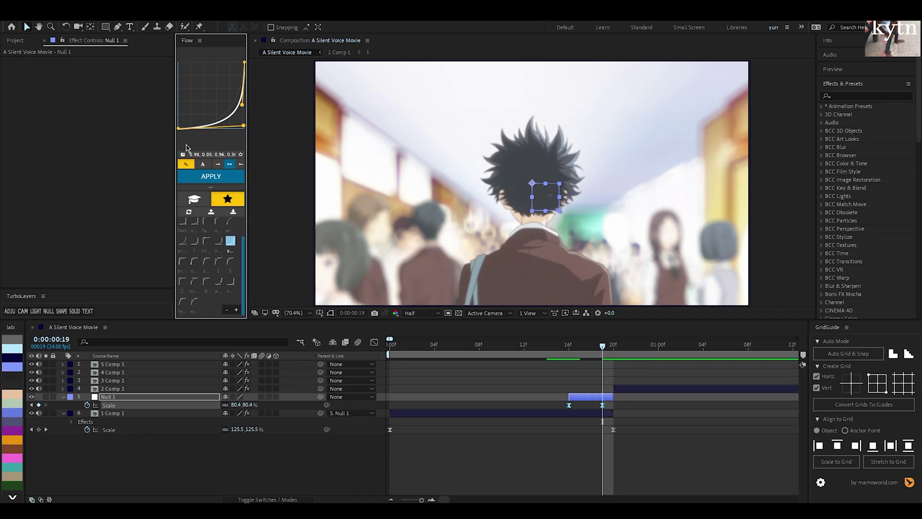
{"action": "left_click", "coordinate": [218, 281]}
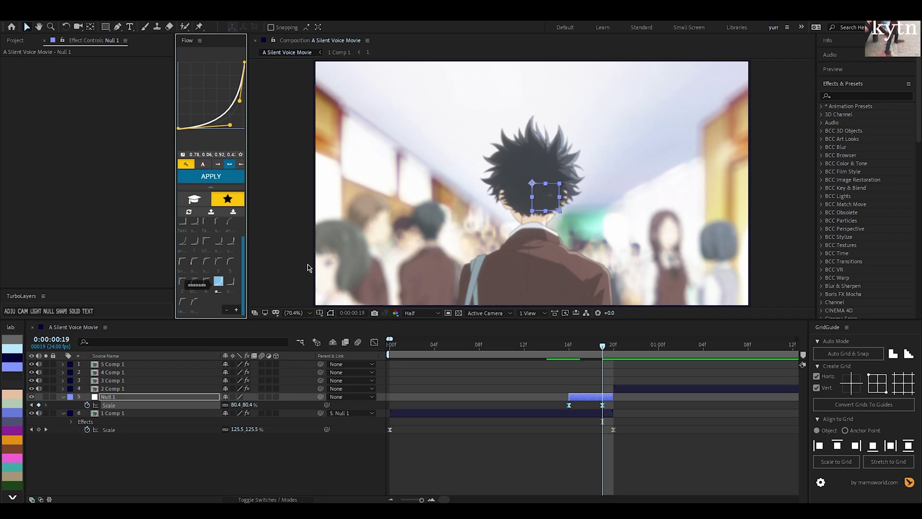
{"action": "left_click", "coordinate": [217, 177]}
{"action": "left_click", "coordinate": [514, 381]}
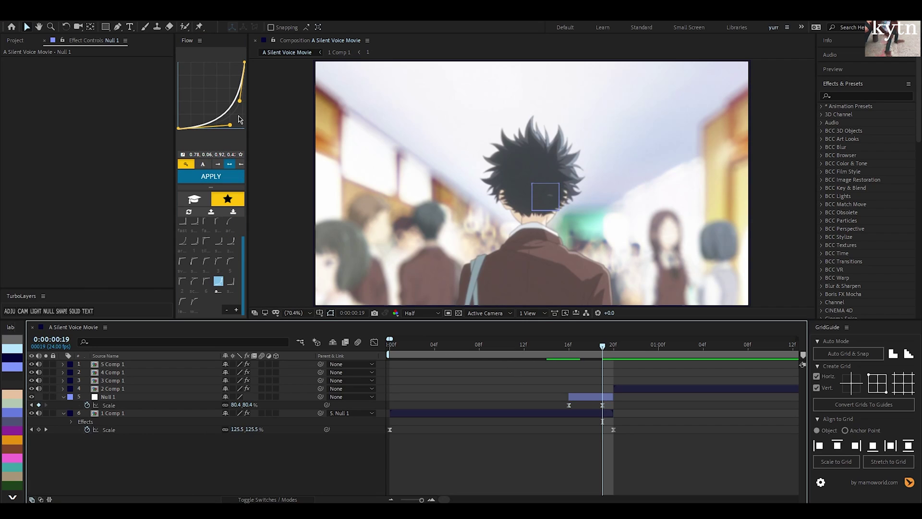
Step: Try the second scale keyframe of Null 1 at frame 20 and preview the zoom from the start
{"action": "left_click_drag", "start_coordinate": [602, 352], "coordinate": [580, 351]}
{"action": "left_click_drag", "start_coordinate": [608, 407], "coordinate": [538, 402]}
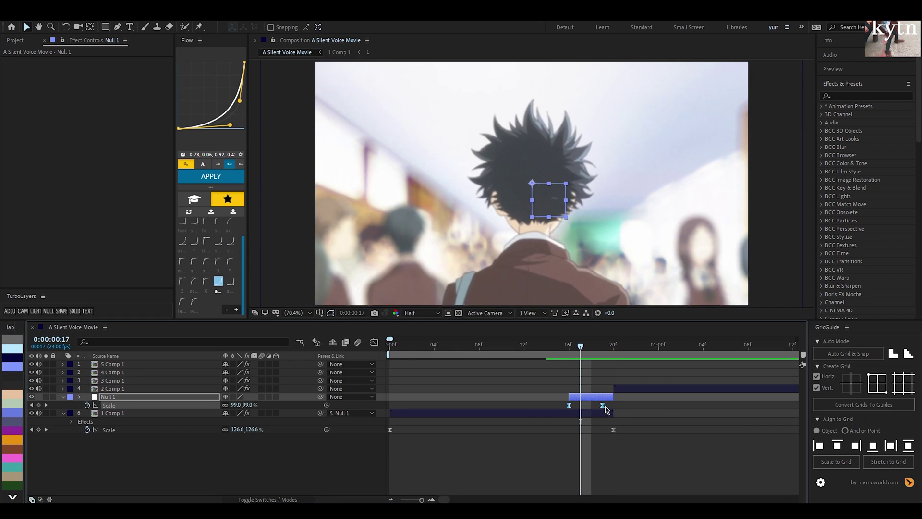
{"action": "left_click_drag", "start_coordinate": [604, 406], "coordinate": [614, 407]}
{"action": "left_click", "coordinate": [585, 371]}
{"action": "left_click_drag", "start_coordinate": [580, 347], "coordinate": [454, 349]}
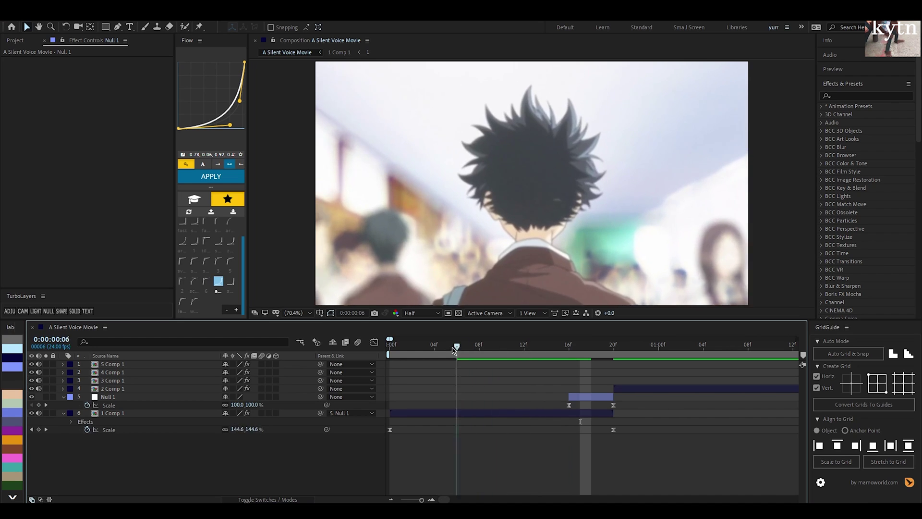
{"action": "key", "text": "space"}
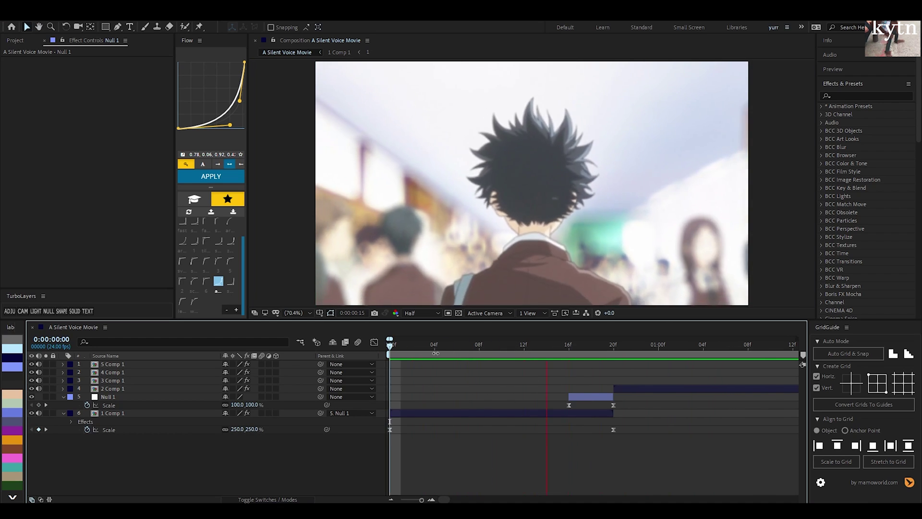
Step: Move the second scale keyframe of Null 1 back to frame 19 and preview the transition from frame 0
{"action": "left_click_drag", "start_coordinate": [560, 346], "coordinate": [479, 355]}
{"action": "left_click_drag", "start_coordinate": [629, 409], "coordinate": [565, 403]}
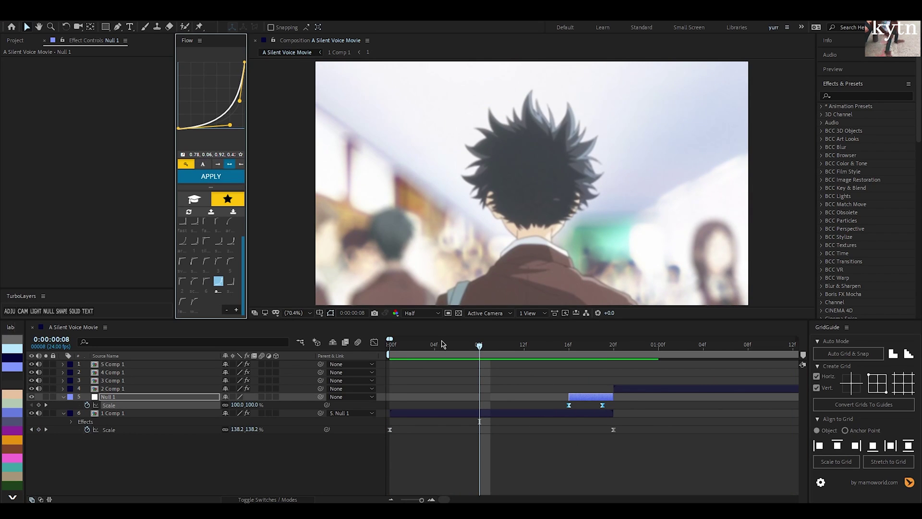
{"action": "key", "text": "space"}
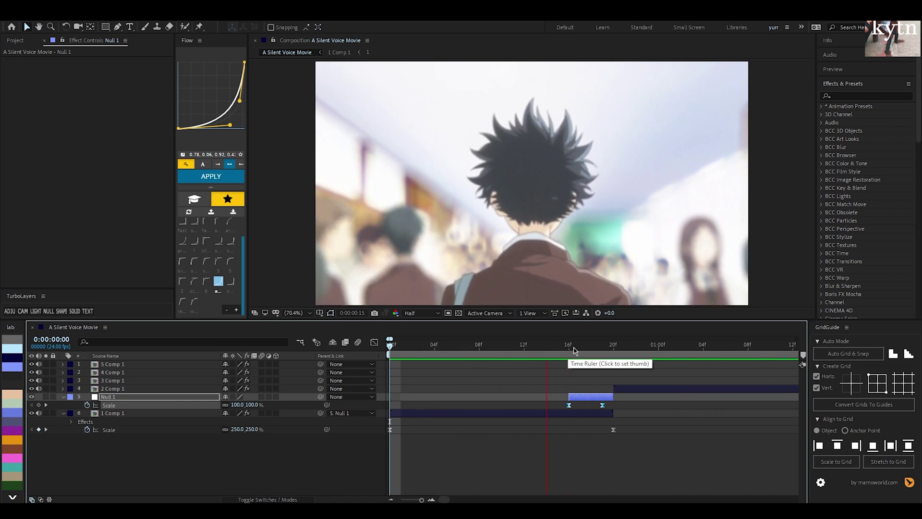
Step: Go to frame 19 and select only the second scale keyframe of Null 1
{"action": "left_click_drag", "start_coordinate": [576, 346], "coordinate": [602, 350]}
{"action": "left_click", "coordinate": [627, 409]}
{"action": "left_click", "coordinate": [602, 405]}
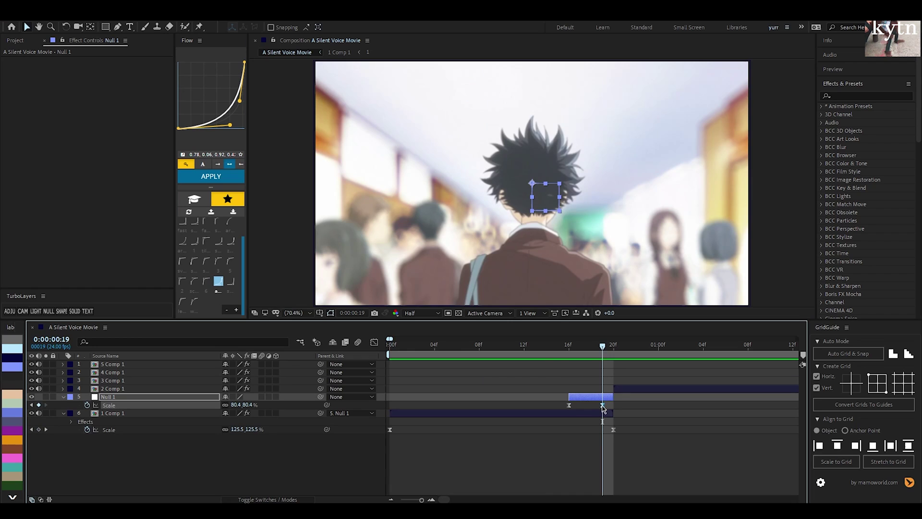
{"action": "mouse_move", "coordinate": [603, 407]}
{"action": "left_mouse_down"}
{"action": "mouse_move", "coordinate": [613, 407]}
{"action": "mouse_move", "coordinate": [604, 406]}
{"action": "left_mouse_up"}
{"action": "mouse_move", "coordinate": [603, 348]}
{"action": "left_mouse_down"}
{"action": "mouse_move", "coordinate": [594, 349]}
{"action": "mouse_move", "coordinate": [605, 353]}
{"action": "left_mouse_up"}
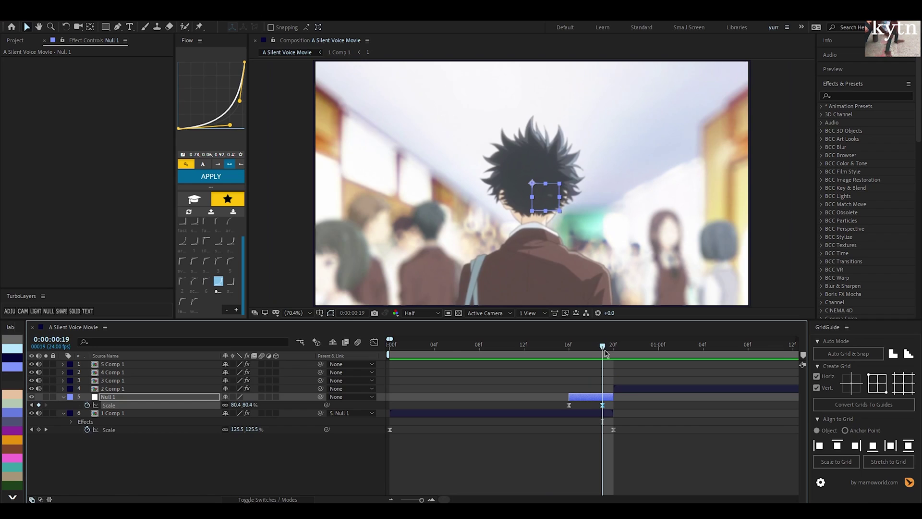
Step: Compare the zoom at frames 18 and 19 around the second scale keyframe of Null 1
{"action": "left_click", "coordinate": [627, 412]}
{"action": "left_click", "coordinate": [603, 405]}
{"action": "left_click", "coordinate": [631, 414]}
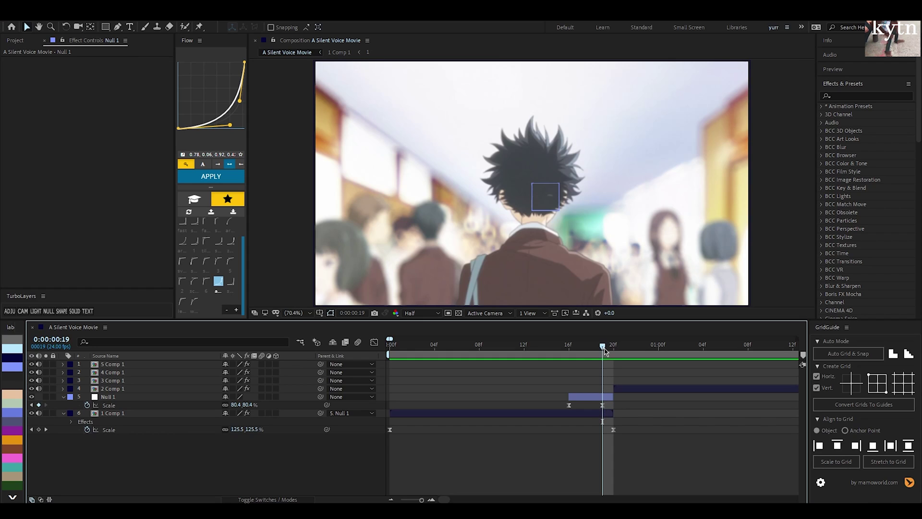
{"action": "left_click_drag", "start_coordinate": [604, 351], "coordinate": [592, 377]}
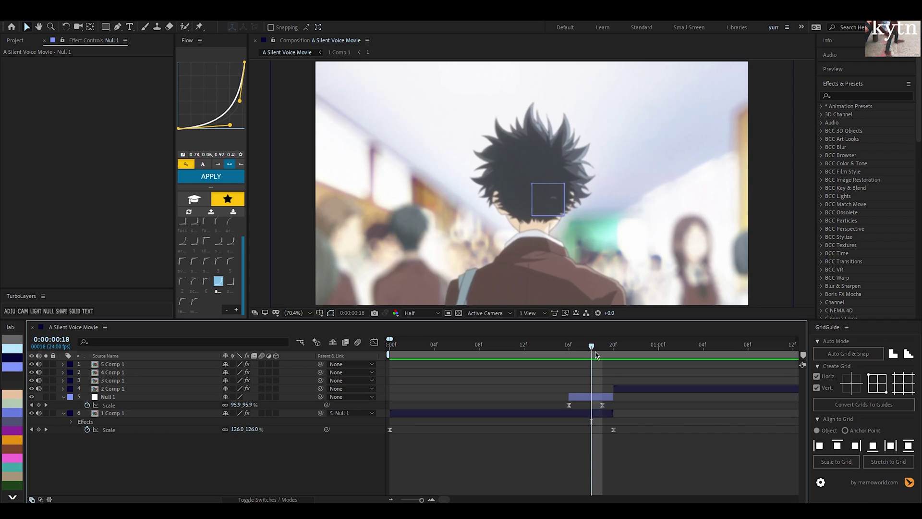
{"action": "left_click_drag", "start_coordinate": [595, 352], "coordinate": [603, 354]}
Step: Try the second scale keyframe of Null 1 at frame 20 and move it back to frame 19
{"action": "left_click_drag", "start_coordinate": [611, 402], "coordinate": [545, 408]}
{"action": "left_click_drag", "start_coordinate": [604, 406], "coordinate": [611, 405]}
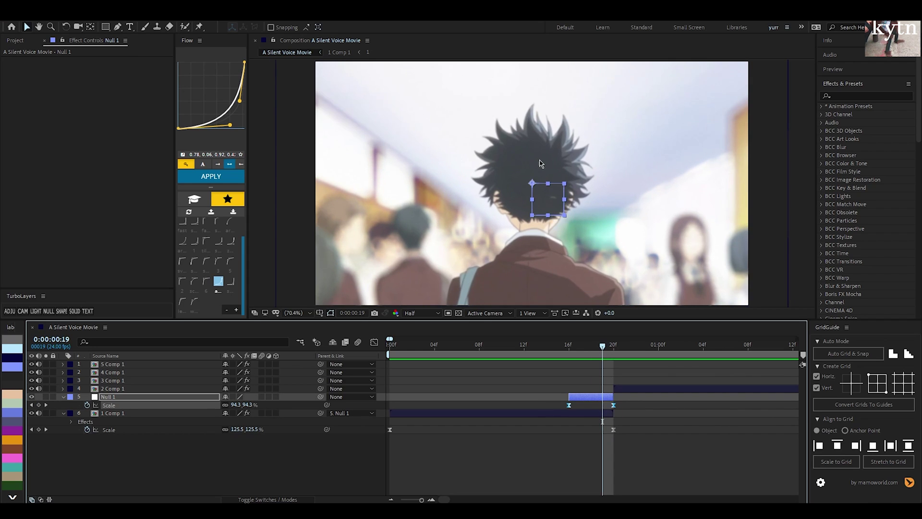
{"action": "left_click_drag", "start_coordinate": [614, 405], "coordinate": [604, 407]}
{"action": "left_click", "coordinate": [606, 409]}
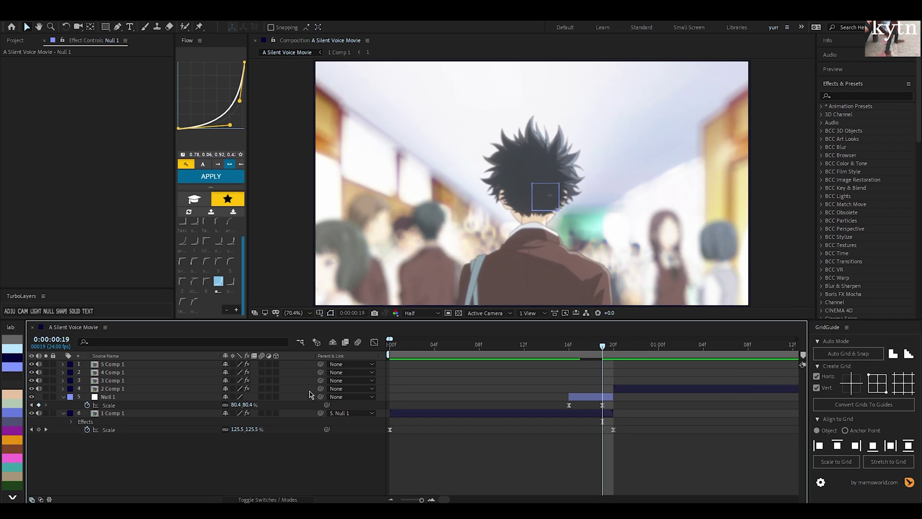
Step: Reapply the 0.78, 0.06, 0.92 Flow curve to both scale keyframes of Null 1 and preview the transition
{"action": "left_click_drag", "start_coordinate": [602, 344], "coordinate": [513, 345]}
{"action": "left_click_drag", "start_coordinate": [557, 426], "coordinate": [623, 405]}
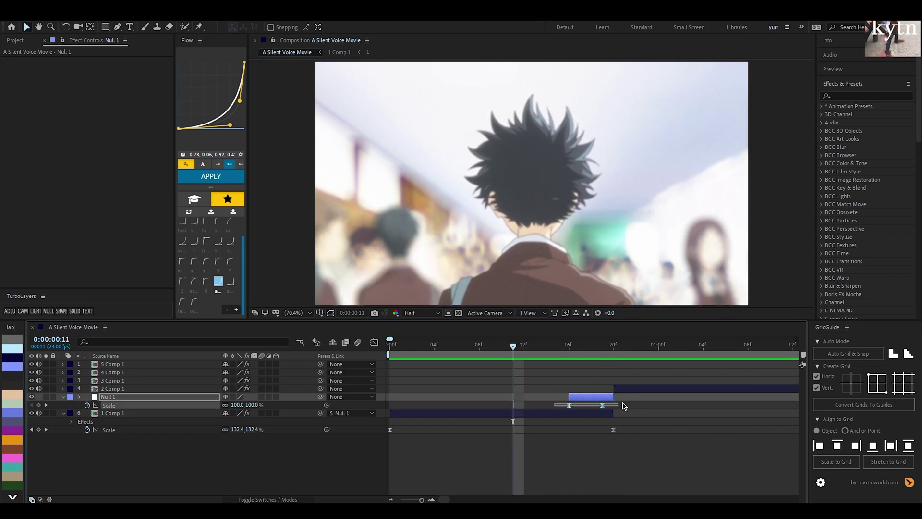
{"action": "left_click", "coordinate": [229, 175]}
{"action": "left_click", "coordinate": [466, 385]}
{"action": "key", "text": "space"}
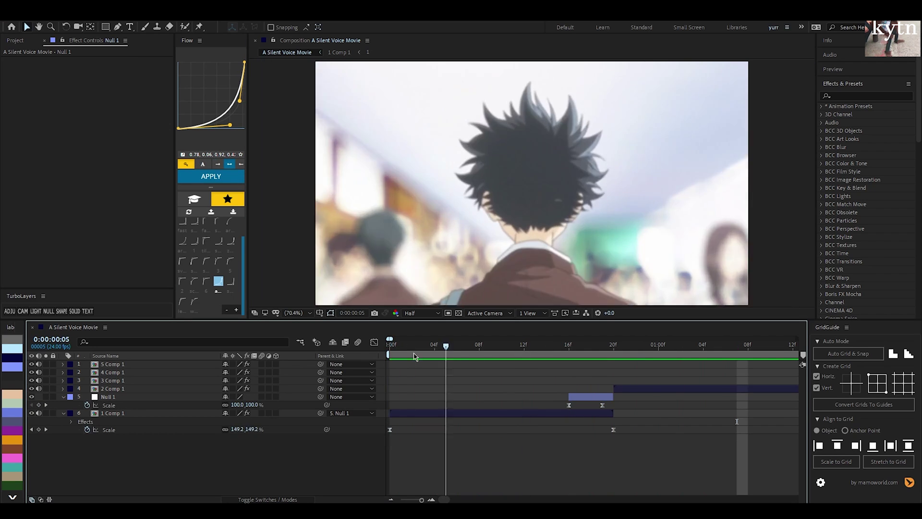
{"action": "key", "text": "space"}
Step: Collapse the keyframed properties of Null 1 and 1 Comp 1 in the timeline
{"action": "left_click", "coordinate": [591, 398]}
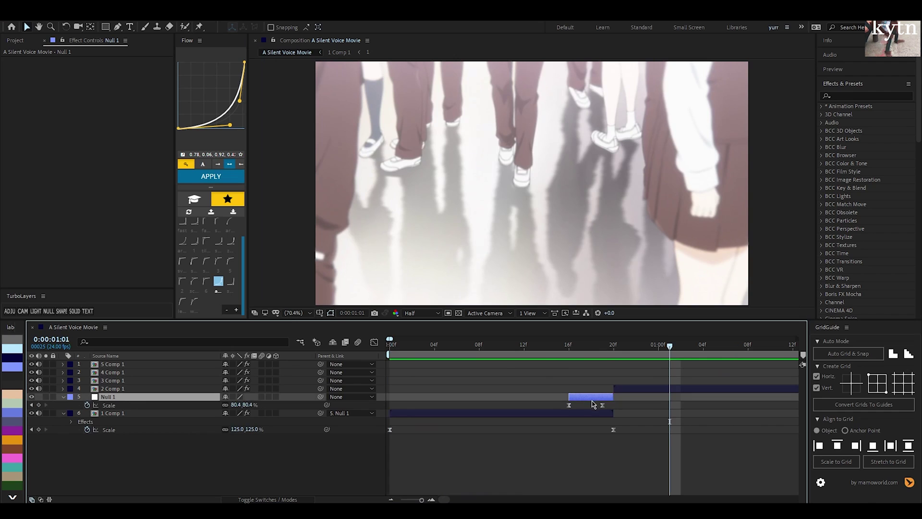
{"action": "key", "text": "u"}
{"action": "left_click", "coordinate": [588, 406]}
{"action": "key", "text": "u"}
{"action": "left_click", "coordinate": [552, 414]}
Step: Add a scale keyframe of 200% to 2 Comp 1 at its first frame, frame 20
{"action": "scroll", "coordinate": [539, 398], "scroll_direction": "right", "scroll_amount": 5}
{"action": "scroll", "coordinate": [518, 386], "scroll_direction": "left", "scroll_amount": 2}
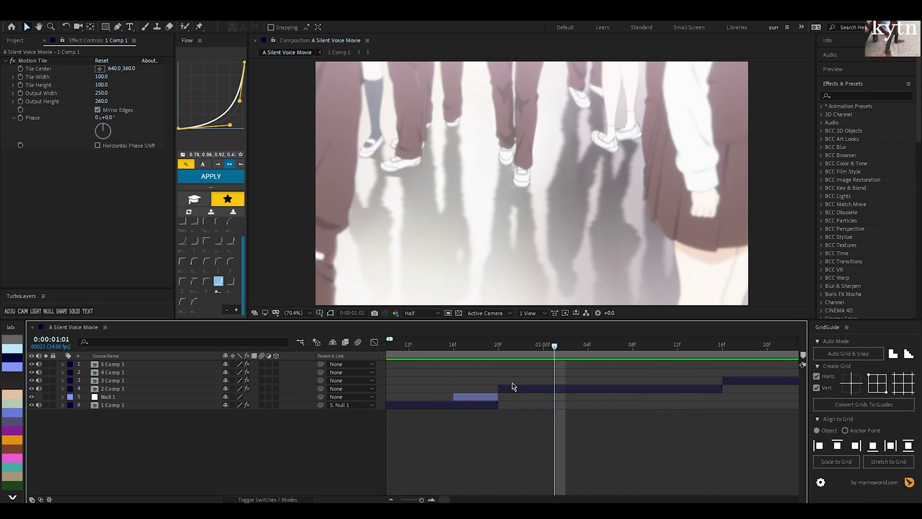
{"action": "left_click", "coordinate": [495, 349]}
{"action": "left_click_drag", "start_coordinate": [489, 348], "coordinate": [502, 363]}
{"action": "left_click", "coordinate": [515, 390]}
{"action": "key", "text": "s"}
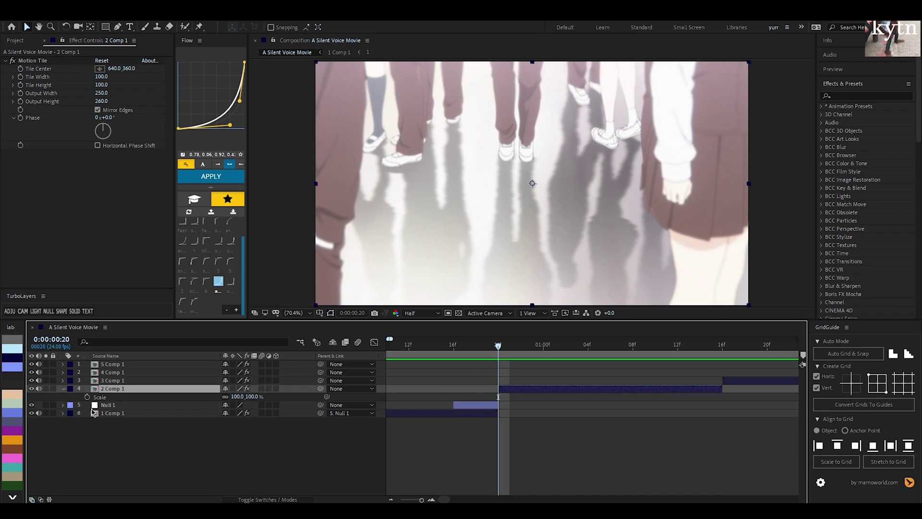
{"action": "left_click", "coordinate": [87, 397]}
{"action": "left_click", "coordinate": [237, 397]}
{"action": "type", "text": "20"}
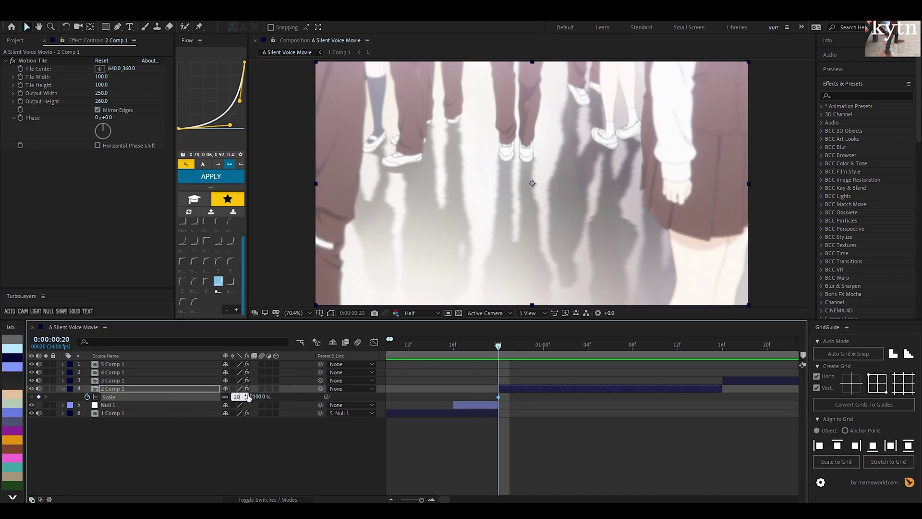
{"action": "type", "text": "0"}
{"action": "left_click", "coordinate": [554, 459]}
Step: Add a 102% scale keyframe to 2 Comp 1 and place it at the clip's end, 0:00:01:16
{"action": "left_click_drag", "start_coordinate": [497, 347], "coordinate": [554, 356]}
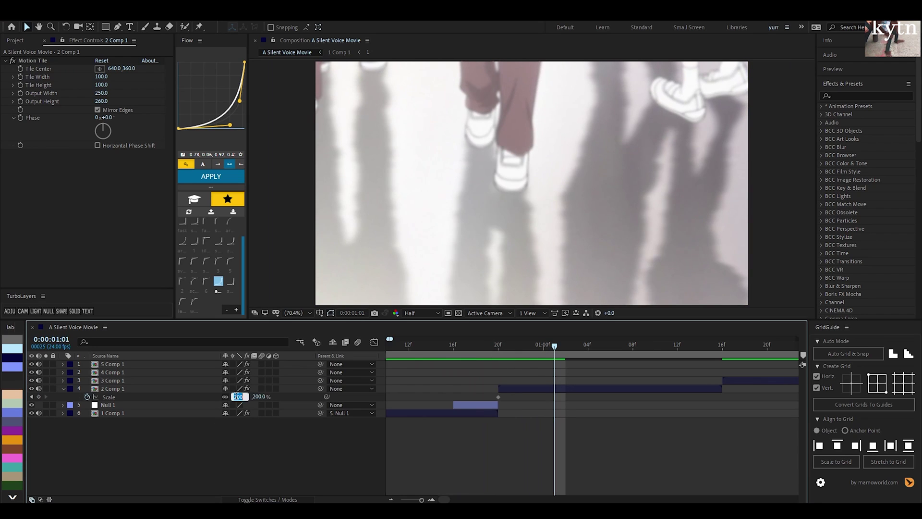
{"action": "type", "text": "102"}
{"action": "key", "text": "Return"}
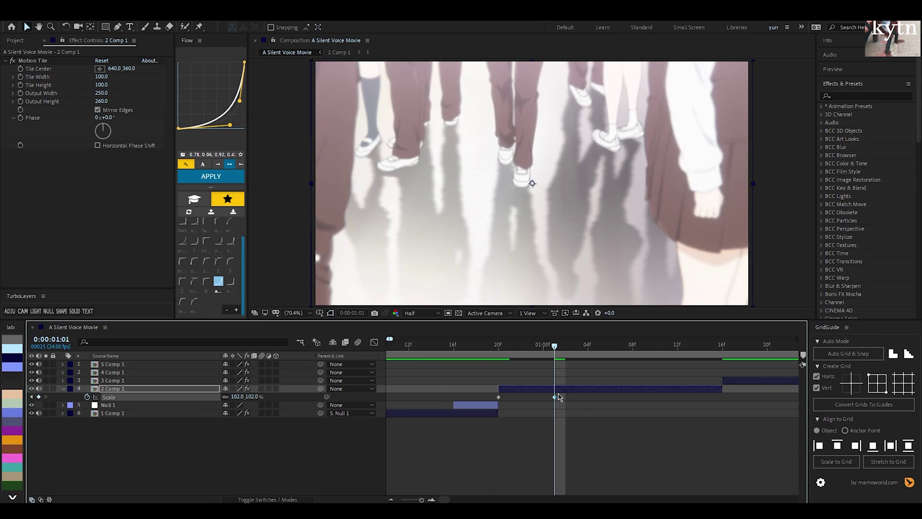
{"action": "left_click_drag", "start_coordinate": [555, 397], "coordinate": [452, 401]}
Step: Easy-ease both scale keyframes of 2 Comp 1, apply the saved Flow curve beginning 0.07, 0.77, 0.15, and collapse the layer
{"action": "key", "text": "F9"}
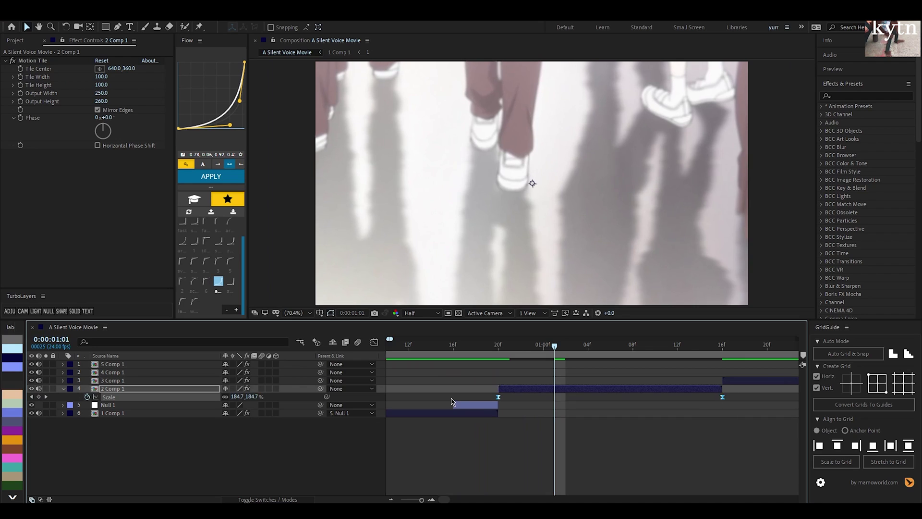
{"action": "left_click", "coordinate": [195, 261]}
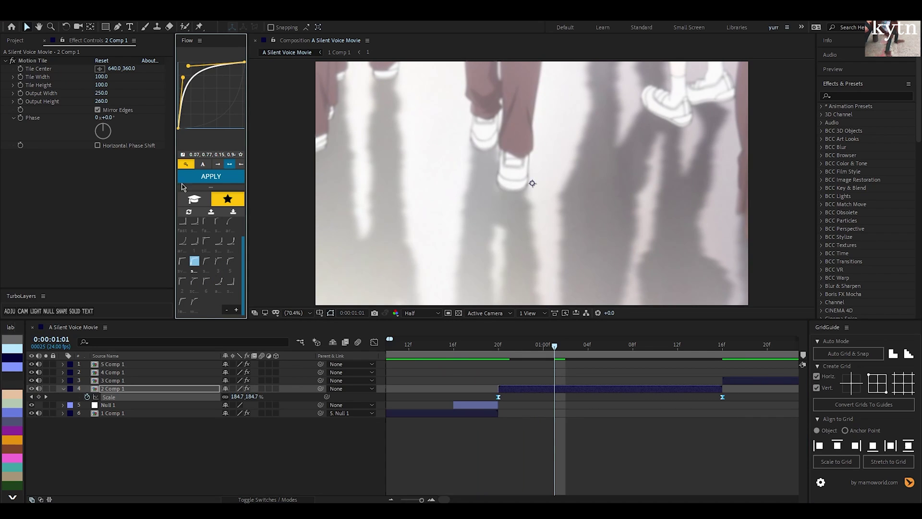
{"action": "left_click", "coordinate": [202, 176]}
{"action": "left_click", "coordinate": [531, 414]}
{"action": "left_click", "coordinate": [535, 389]}
{"action": "key", "text": "u"}
{"action": "left_click", "coordinate": [453, 473]}
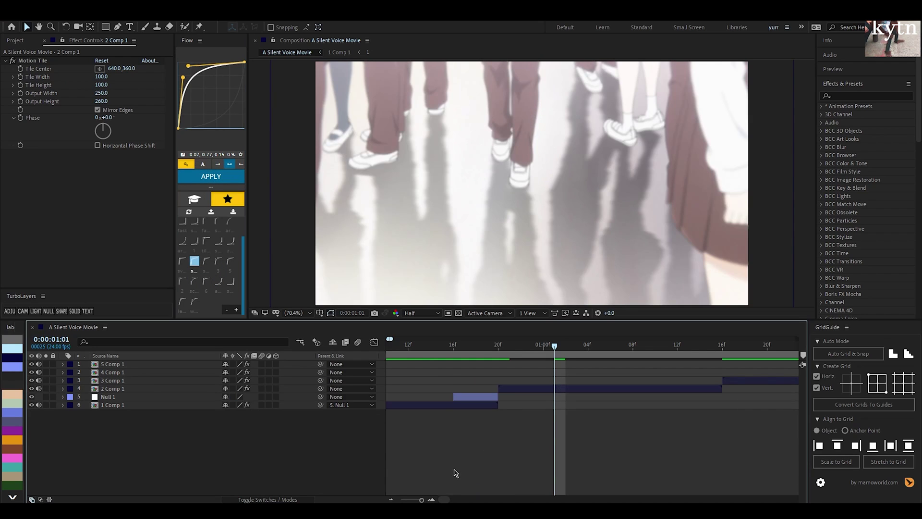
Step: Preview the transition into 2 Comp 1 from frame 0 and go to frame 23
{"action": "left_click", "coordinate": [392, 500]}
{"action": "left_click_drag", "start_coordinate": [479, 344], "coordinate": [366, 350]}
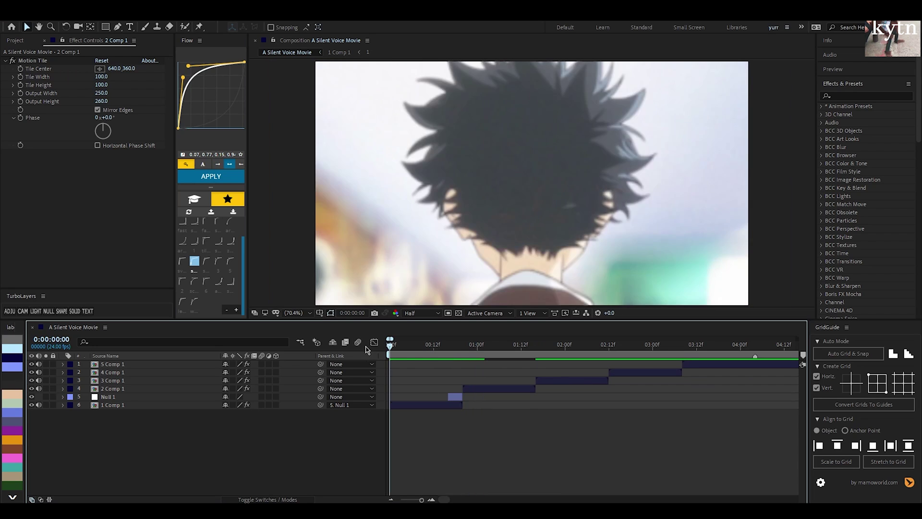
{"action": "key", "text": "space"}
{"action": "left_click", "coordinate": [454, 404]}
{"action": "left_click", "coordinate": [474, 347]}
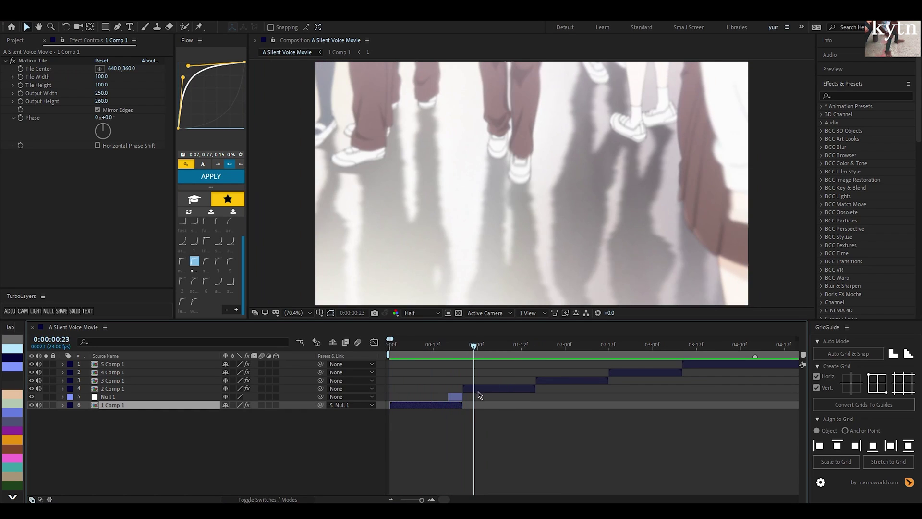
Step: Reveal the scale keyframes of 2 Comp 1 and go to its first keyframe at frame 20
{"action": "left_click", "coordinate": [480, 390]}
{"action": "key", "text": "u"}
{"action": "left_click", "coordinate": [484, 426]}
{"action": "key", "text": "j"}
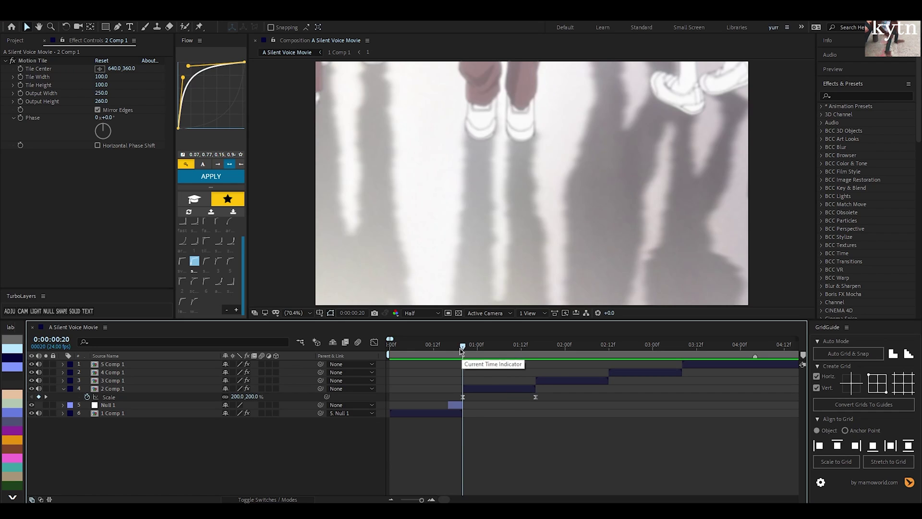
{"action": "left_click", "coordinate": [445, 346]}
{"action": "left_click_drag", "start_coordinate": [445, 346], "coordinate": [464, 347]}
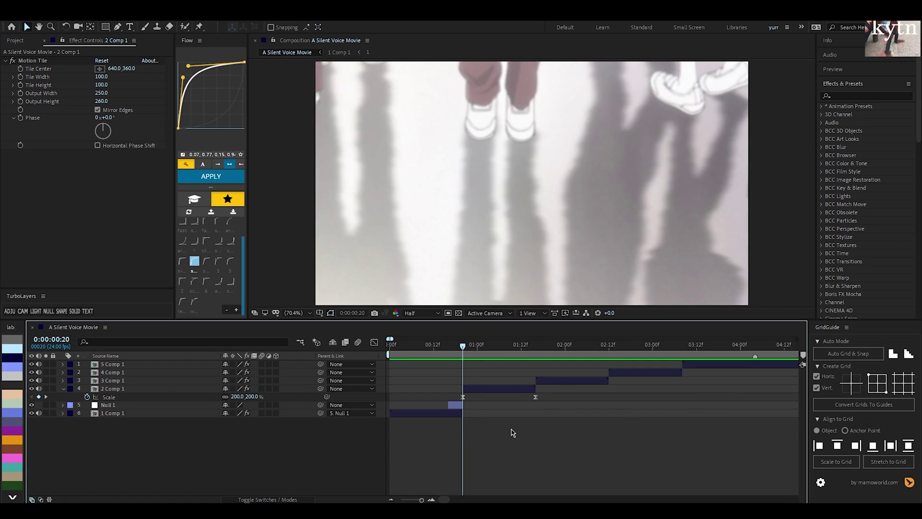
Step: Return to frame 0 for a preview and reveal the scale keyframes of Null 1 and 1 Comp 1
{"action": "left_click_drag", "start_coordinate": [462, 349], "coordinate": [325, 350]}
{"action": "key", "text": "space"}
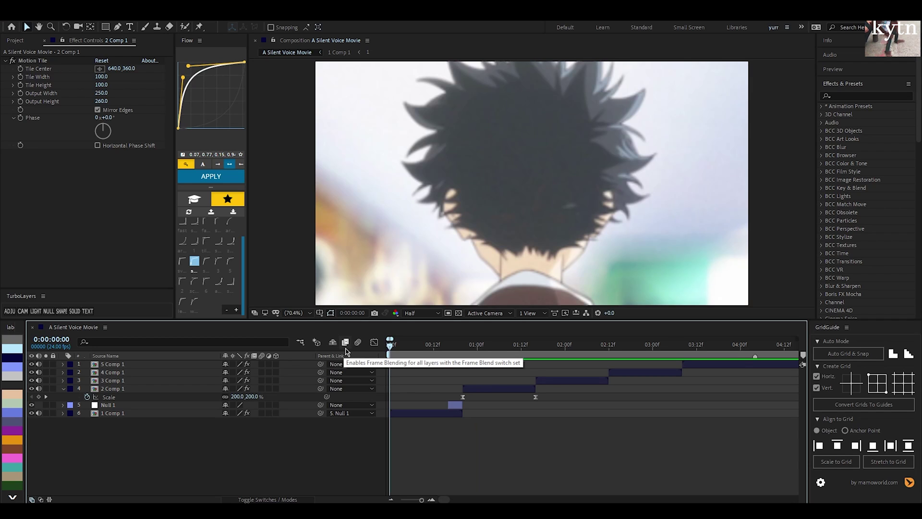
{"action": "left_click", "coordinate": [458, 406]}
{"action": "key", "text": "u"}
{"action": "left_click", "coordinate": [454, 421]}
{"action": "key", "text": "u"}
{"action": "left_click", "coordinate": [473, 448]}
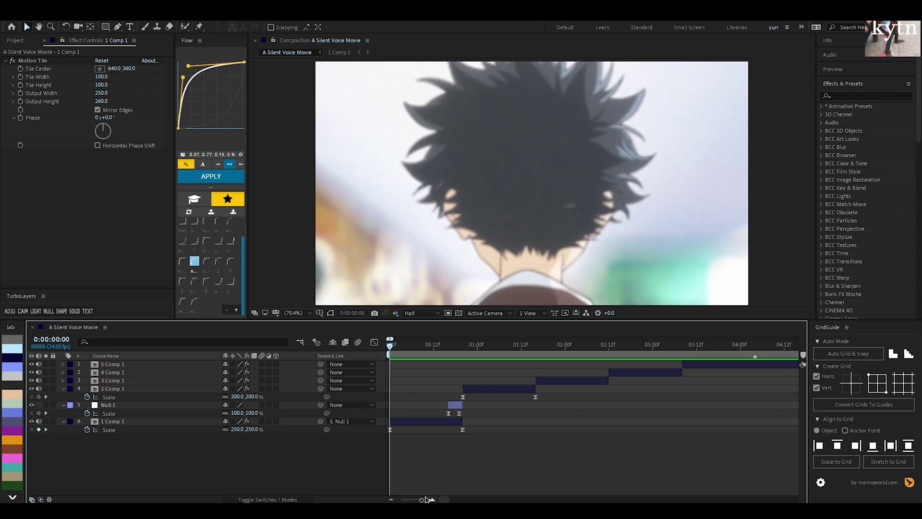
Step: Preview the transition and go to the first scale keyframe of Null 1 at frame 16
{"action": "left_click", "coordinate": [431, 500]}
{"action": "left_click", "coordinate": [431, 500]}
{"action": "left_click", "coordinate": [391, 499]}
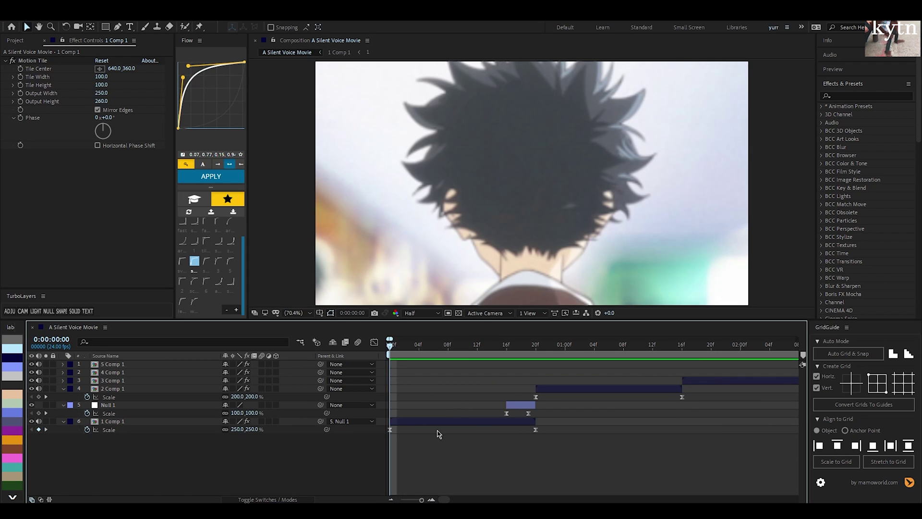
{"action": "key", "text": "space"}
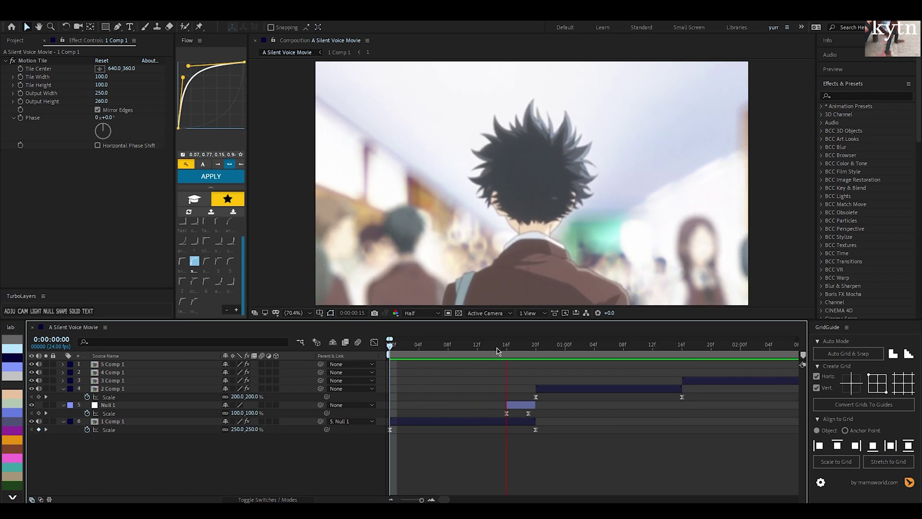
{"action": "left_click_drag", "start_coordinate": [504, 348], "coordinate": [512, 347]}
{"action": "key", "text": "j"}
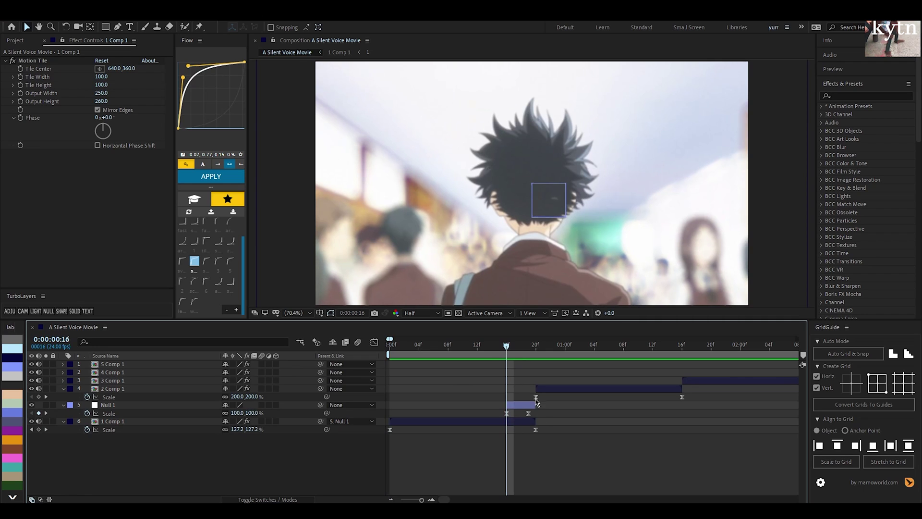
Step: Try moving the second scale keyframe of 1 Comp 1 earlier, to frames 19 and 16, and undo the moves
{"action": "left_click", "coordinate": [536, 430]}
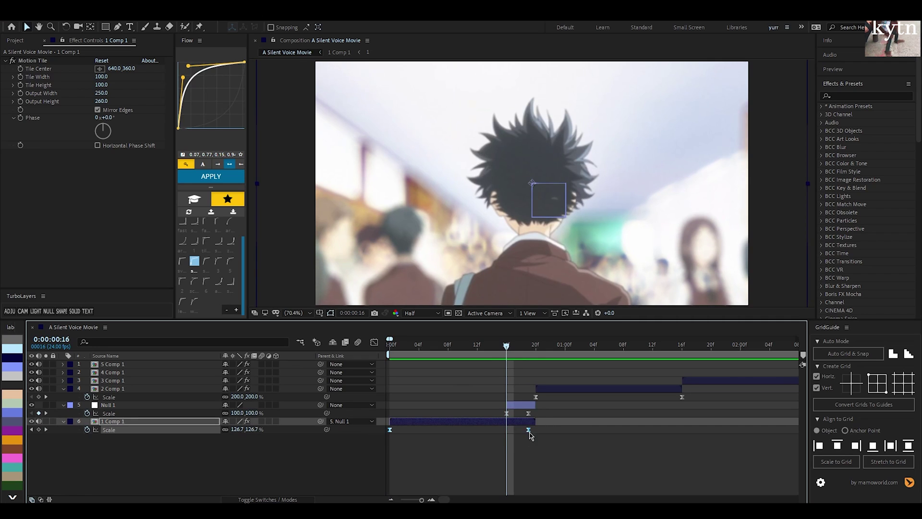
{"action": "key", "text": "ctrl+z"}
{"action": "left_click", "coordinate": [525, 437]}
{"action": "left_click", "coordinate": [529, 349]}
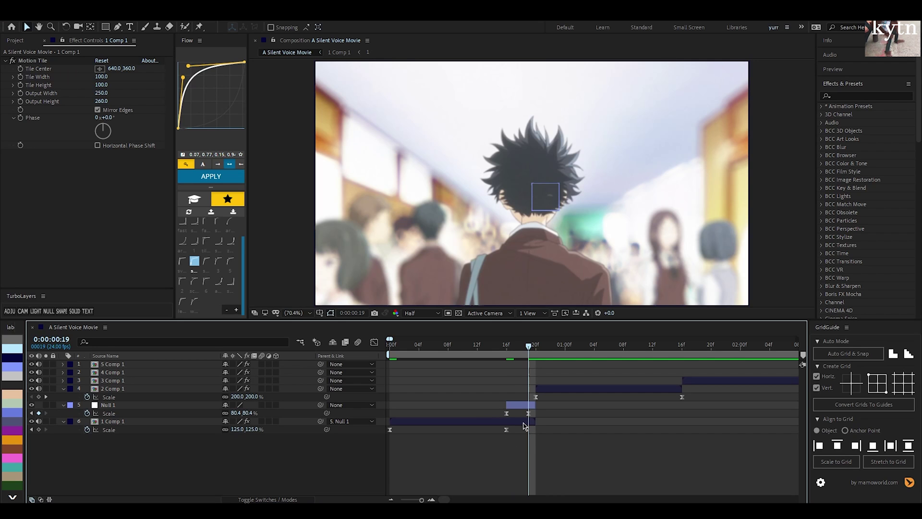
{"action": "key", "text": "ctrl+shift+z"}
{"action": "left_click", "coordinate": [572, 452]}
Step: Preview the full zoom-out from 1 Comp 1 into 2 Comp 1 repeatedly from frame 0
{"action": "left_click_drag", "start_coordinate": [516, 349], "coordinate": [315, 350]}
{"action": "key", "text": "space"}
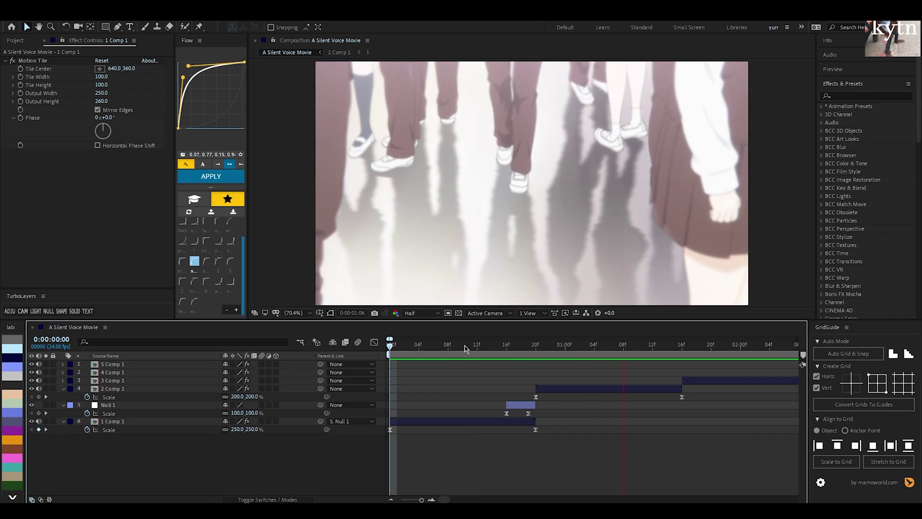
{"action": "key", "text": "space"}
{"action": "key", "text": "space"}
{"action": "key", "text": "space"}
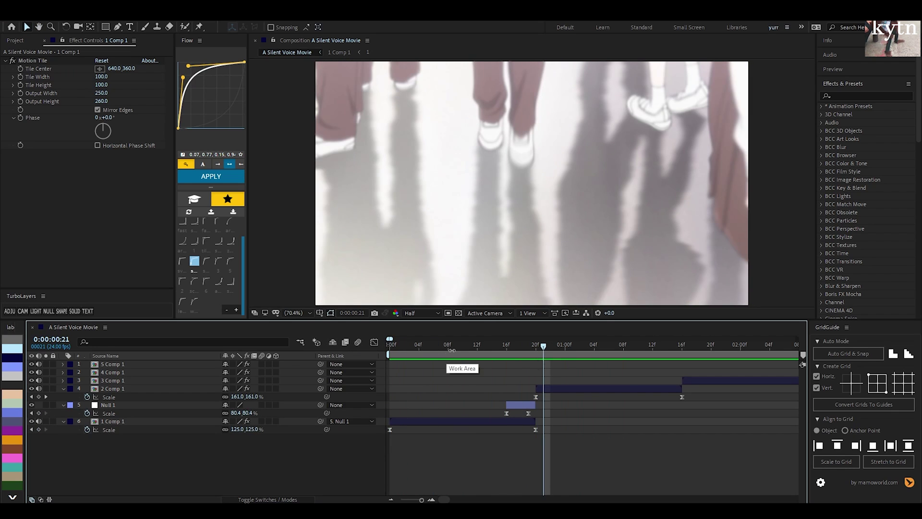
{"action": "left_click_drag", "start_coordinate": [496, 349], "coordinate": [360, 347]}
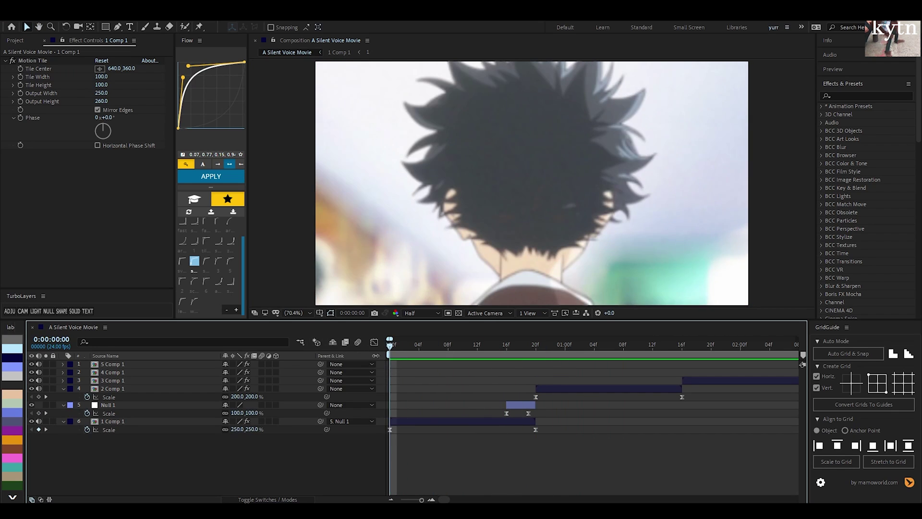
{"action": "key", "text": "space"}
{"action": "key", "text": "space"}
Step: Create a null object directly above 2 Comp 1 and trim its start to 0:00:01:11
{"action": "scroll", "coordinate": [494, 417], "scroll_direction": "right", "scroll_amount": 2}
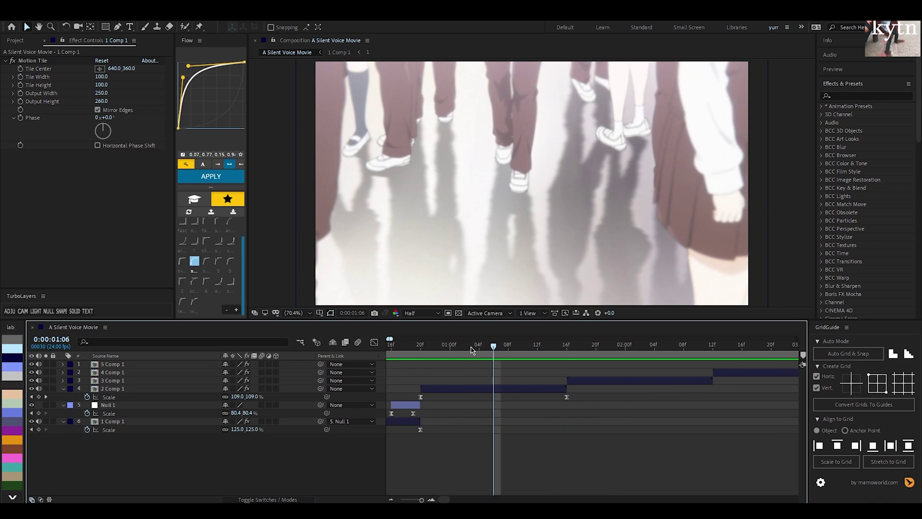
{"action": "left_click_drag", "start_coordinate": [471, 350], "coordinate": [555, 352]}
{"action": "key", "text": "space"}
{"action": "key", "text": "space"}
{"action": "left_click", "coordinate": [551, 389]}
{"action": "key", "text": "ctrl+alt+shift+y"}
{"action": "key", "text": "alt+["}
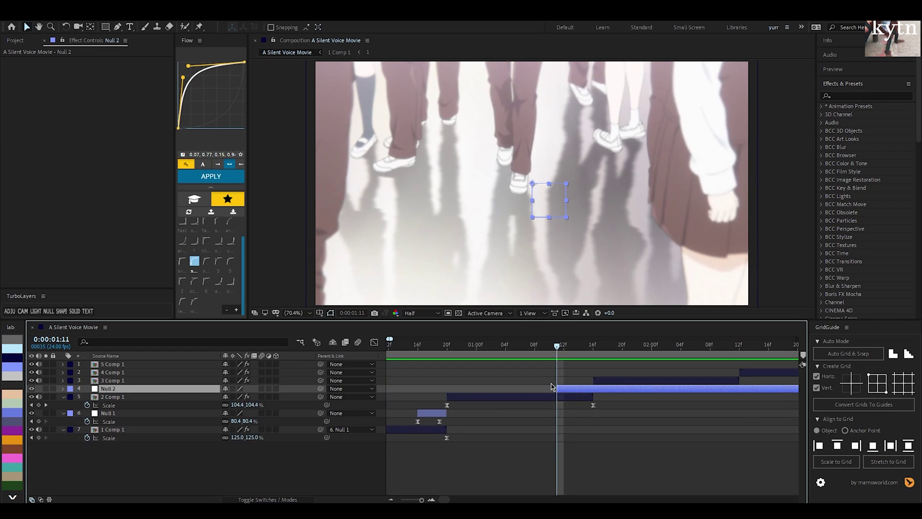
Step: Trim Null 2 to four frames by cutting it at 0:00:01:15, and shift it one frame later to end with 2 Comp 1
{"action": "key", "text": "Page_Down"}
{"action": "key", "text": "Page_Down"}
{"action": "key", "text": "Page_Down"}
{"action": "key", "text": "Page_Down"}
{"action": "key", "text": "ctrl+shift+d"}
{"action": "key", "text": "Delete"}
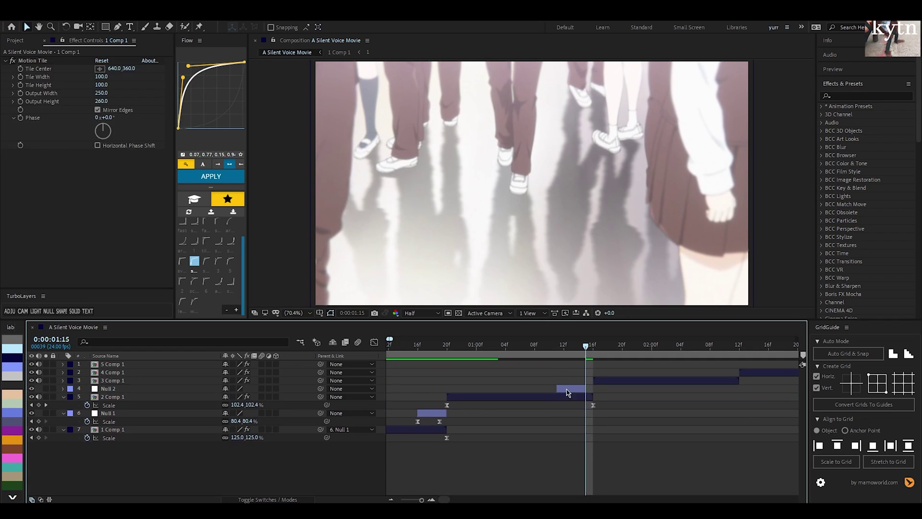
{"action": "left_click", "coordinate": [571, 390]}
{"action": "key", "text": "alt+Page_Down"}
Step: Parent 2 Comp 1 to Null 2 and preview the sequence from frame 13
{"action": "left_click", "coordinate": [568, 398]}
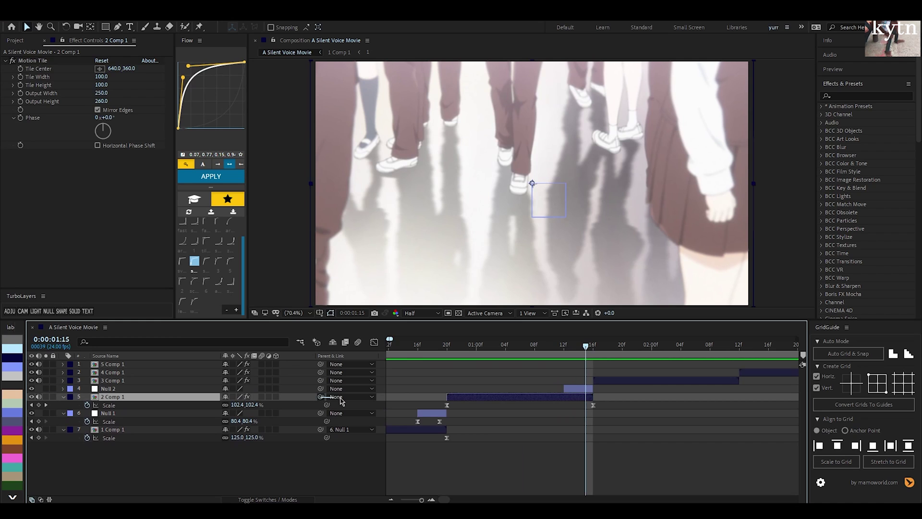
{"action": "left_click_drag", "start_coordinate": [341, 401], "coordinate": [153, 388]}
{"action": "left_click_drag", "start_coordinate": [586, 345], "coordinate": [395, 343]}
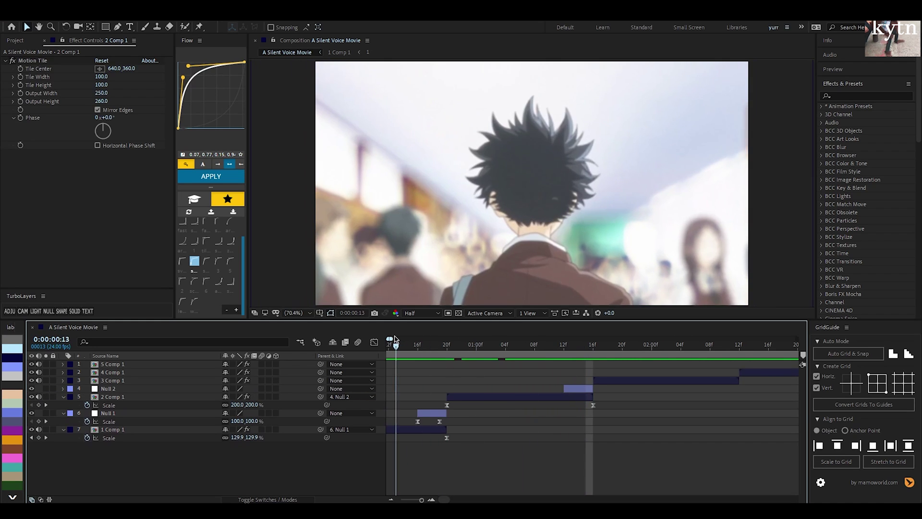
{"action": "key", "text": "space"}
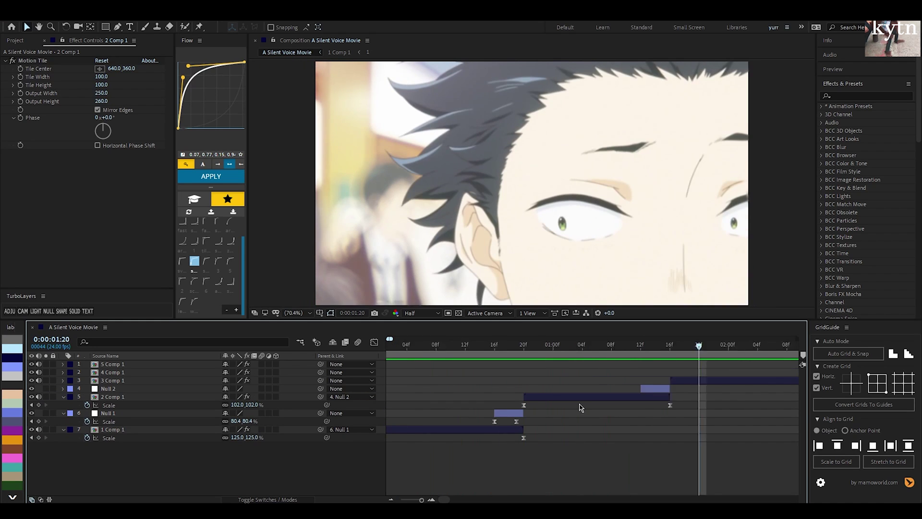
Step: Preview the sequence from frame 0 through the first transition
{"action": "left_click_drag", "start_coordinate": [561, 346], "coordinate": [332, 352]}
{"action": "key", "text": "space"}
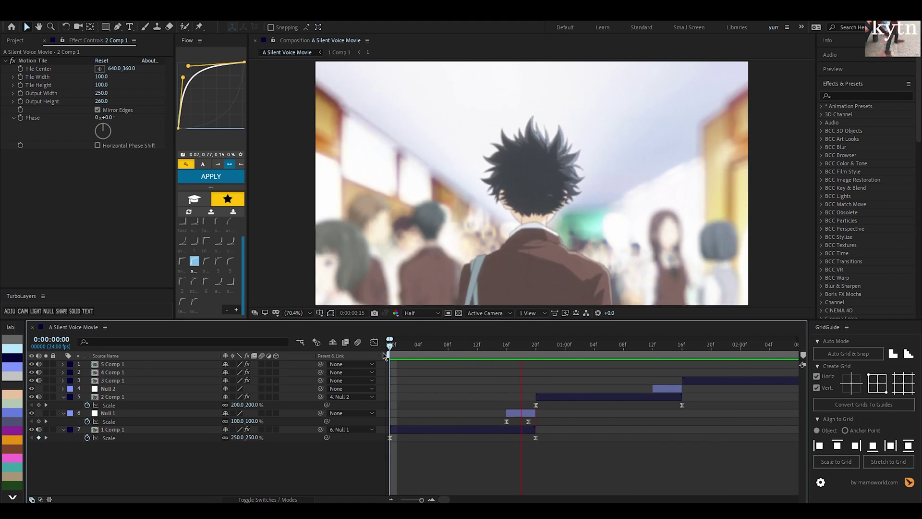
{"action": "key", "text": "space"}
Step: Animate Null 2's scale from 100% at 0:00:01:12 to 150% at 0:00:01:15, and apply Easy Ease to both keyframes
{"action": "left_click_drag", "start_coordinate": [554, 344], "coordinate": [541, 385]}
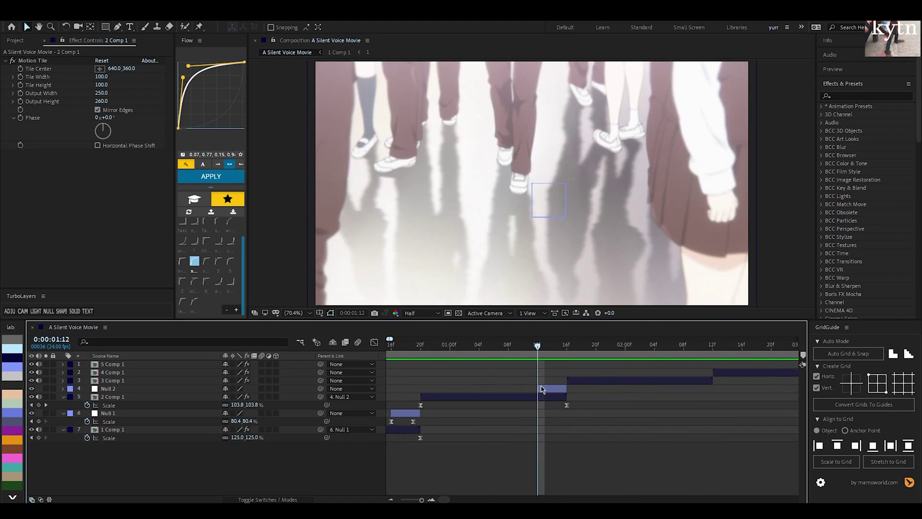
{"action": "left_click", "coordinate": [541, 389]}
{"action": "key", "text": "s"}
{"action": "left_click", "coordinate": [87, 397]}
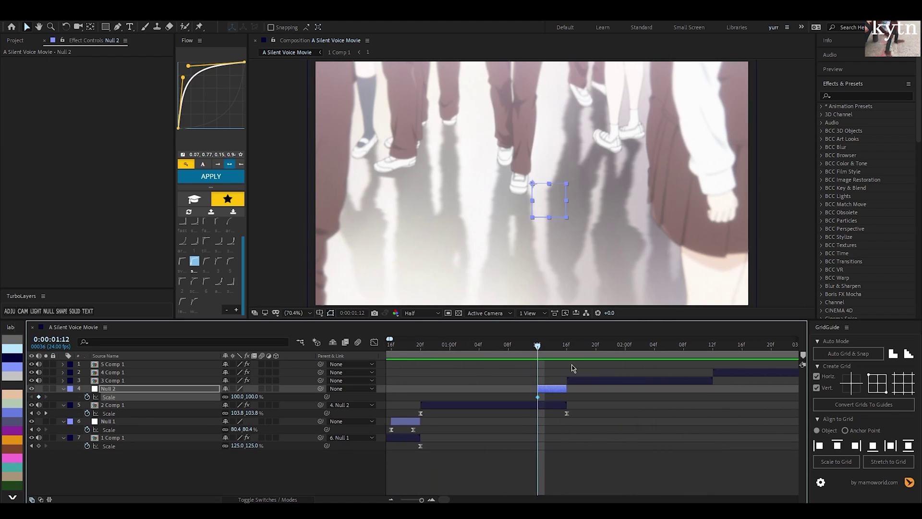
{"action": "left_click", "coordinate": [560, 346]}
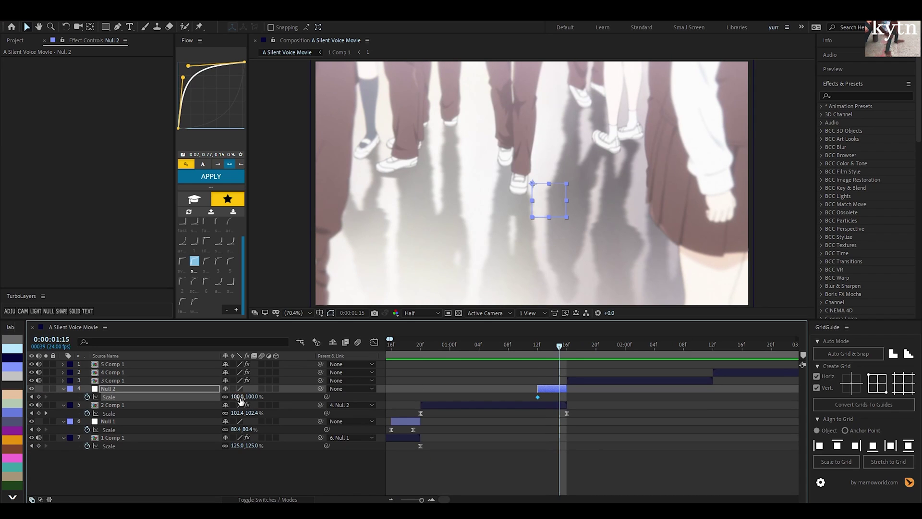
{"action": "key", "text": "Return"}
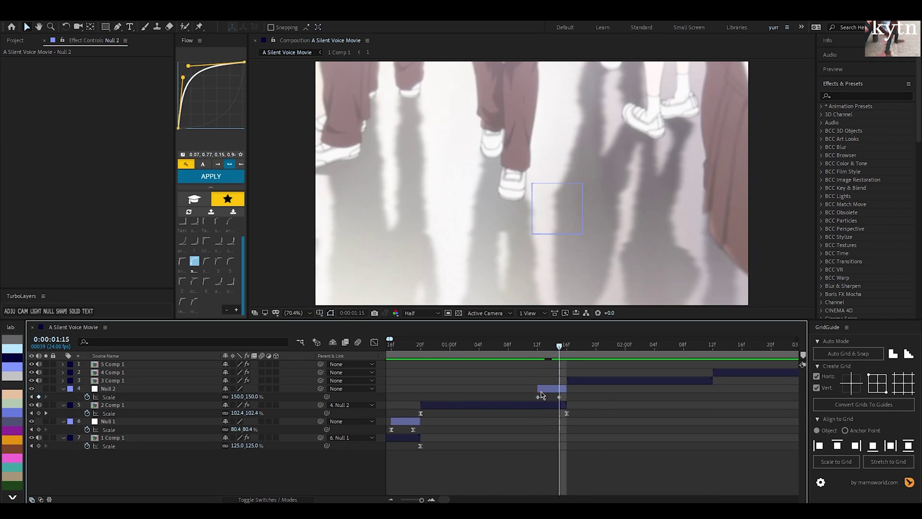
{"action": "left_click_drag", "start_coordinate": [564, 401], "coordinate": [533, 395]}
{"action": "key", "text": "F9"}
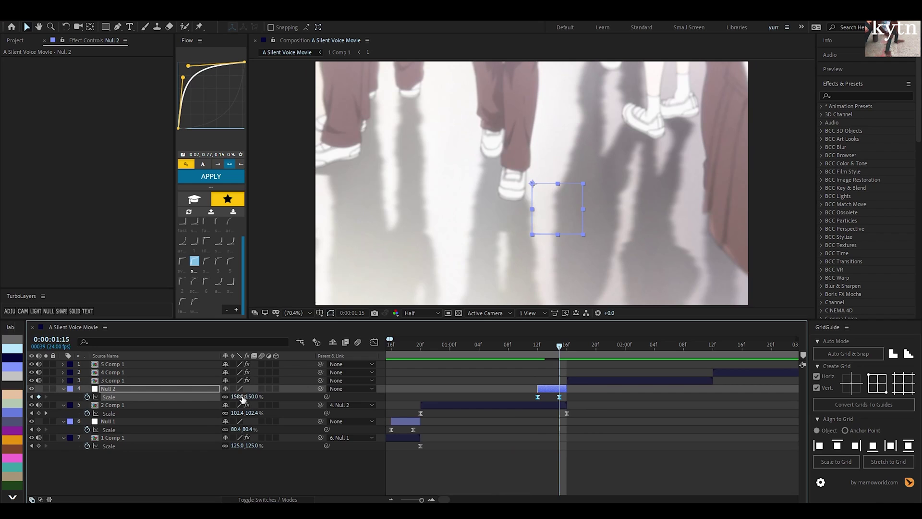
Step: Compare the scale change at the end of Null 1 with the one at the end of Null 2 by scrubbing between them
{"action": "left_click", "coordinate": [543, 425]}
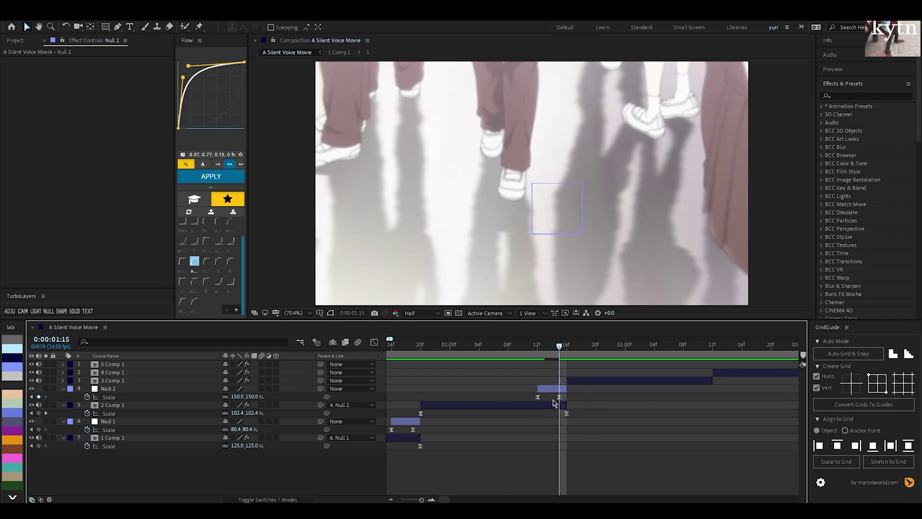
{"action": "mouse_move", "coordinate": [558, 351]}
{"action": "left_mouse_down"}
{"action": "mouse_move", "coordinate": [539, 351]}
{"action": "mouse_move", "coordinate": [557, 352]}
{"action": "left_mouse_up"}
{"action": "left_click_drag", "start_coordinate": [579, 394], "coordinate": [509, 400]}
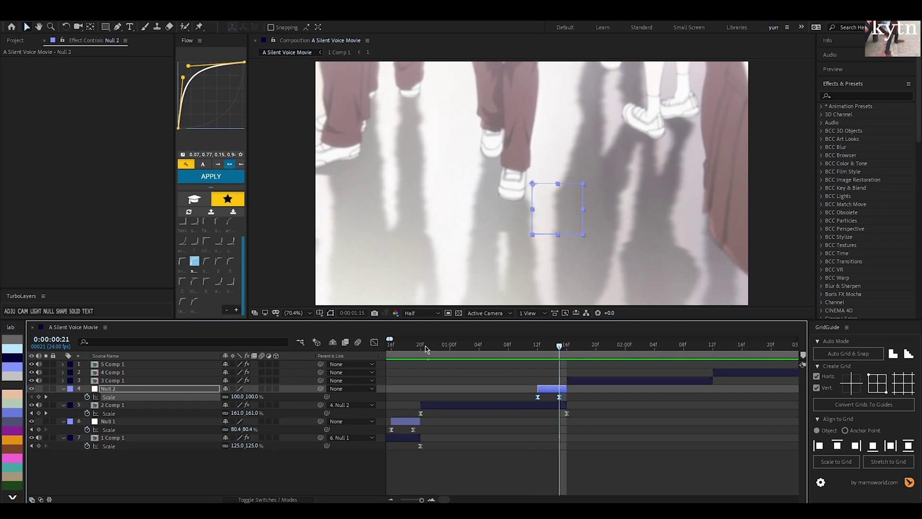
{"action": "mouse_move", "coordinate": [425, 345]}
{"action": "left_mouse_down"}
{"action": "mouse_move", "coordinate": [391, 345]}
{"action": "mouse_move", "coordinate": [410, 346]}
{"action": "left_mouse_up"}
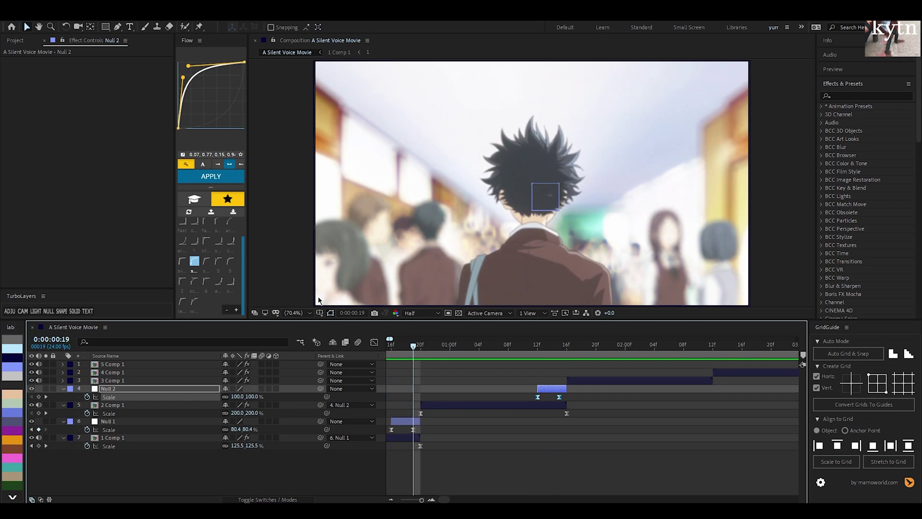
{"action": "left_click_drag", "start_coordinate": [534, 347], "coordinate": [559, 350]}
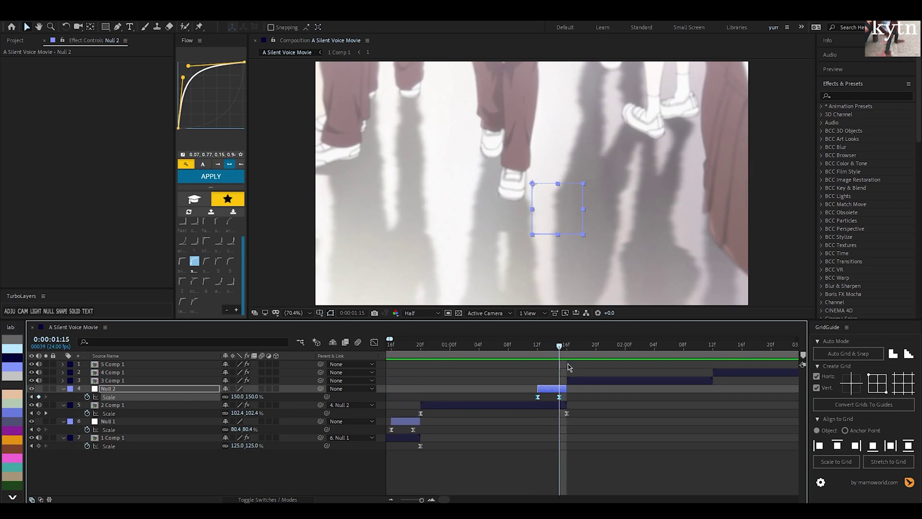
{"action": "left_click", "coordinate": [604, 411]}
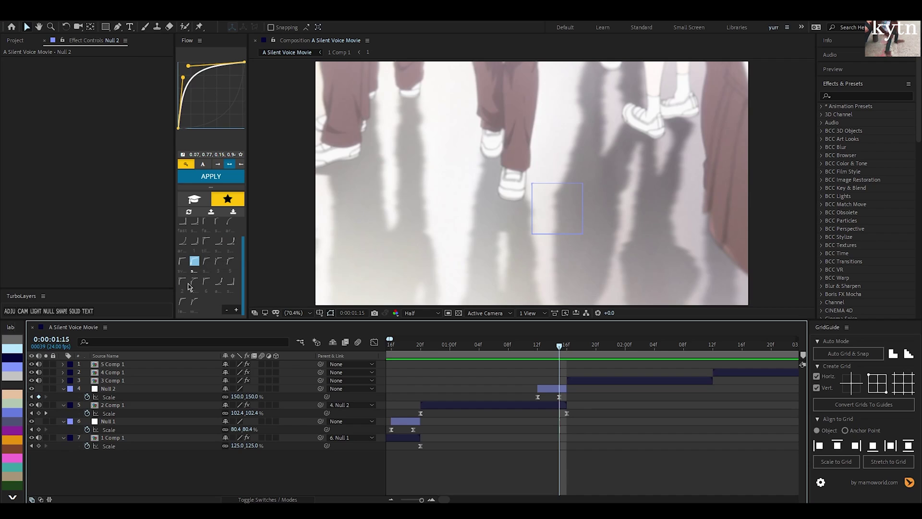
Step: Apply the saved Flow curve starting 0.98, 0.05, 0.96 to Null 2's two scale keyframes
{"action": "left_click", "coordinate": [218, 281]}
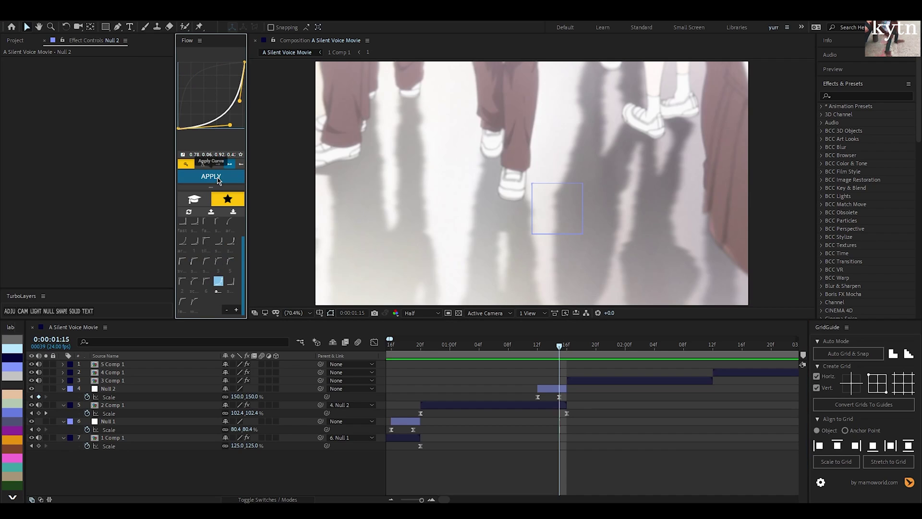
{"action": "left_click", "coordinate": [230, 243]}
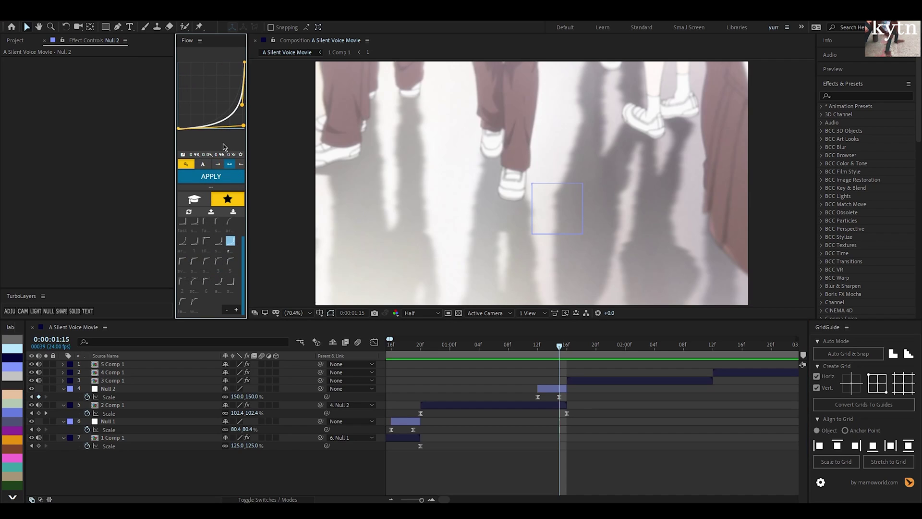
{"action": "left_click", "coordinate": [228, 180]}
{"action": "left_click", "coordinate": [490, 291]}
{"action": "left_click_drag", "start_coordinate": [530, 394], "coordinate": [564, 400]}
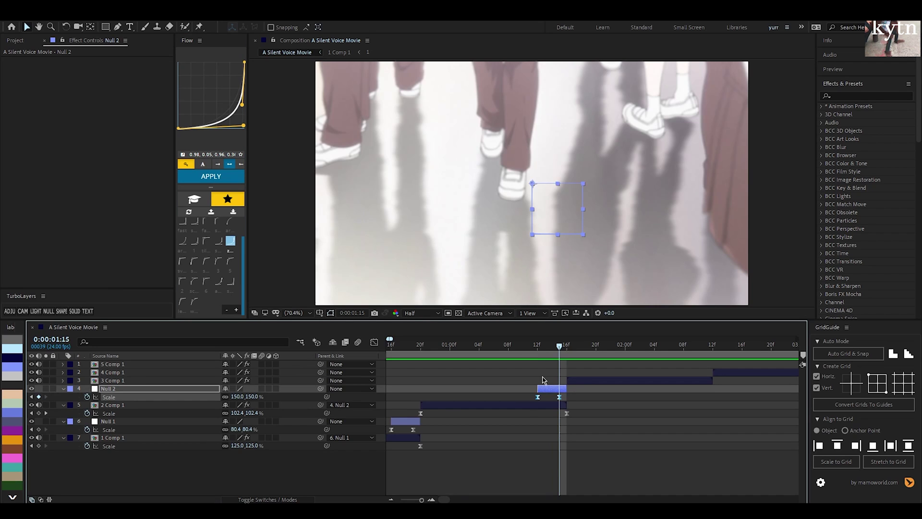
{"action": "left_click", "coordinate": [221, 182]}
{"action": "left_click", "coordinate": [423, 437]}
Step: Preview the composition from frame 0 to check Null 2's transition from 2 Comp 1 into 3 Comp 1
{"action": "key", "text": "minus"}
{"action": "key", "text": "minus"}
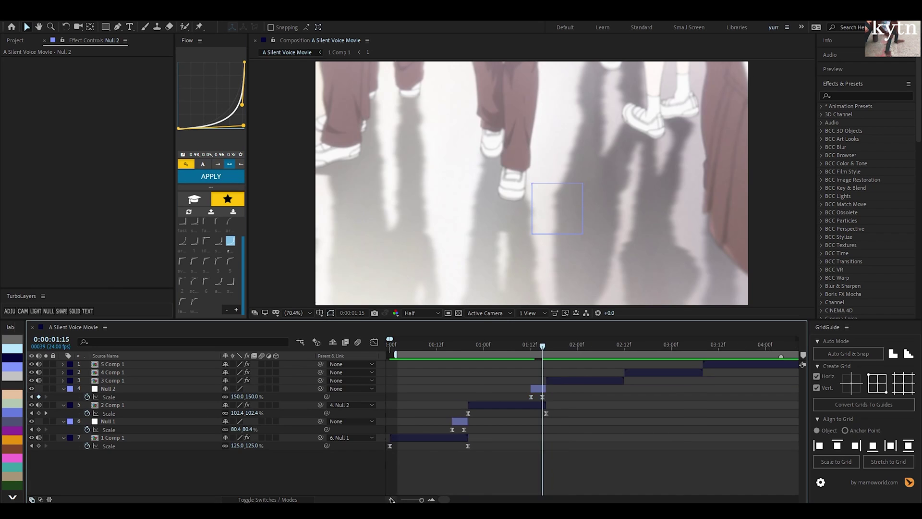
{"action": "left_click_drag", "start_coordinate": [454, 347], "coordinate": [369, 359]}
{"action": "key", "text": "space"}
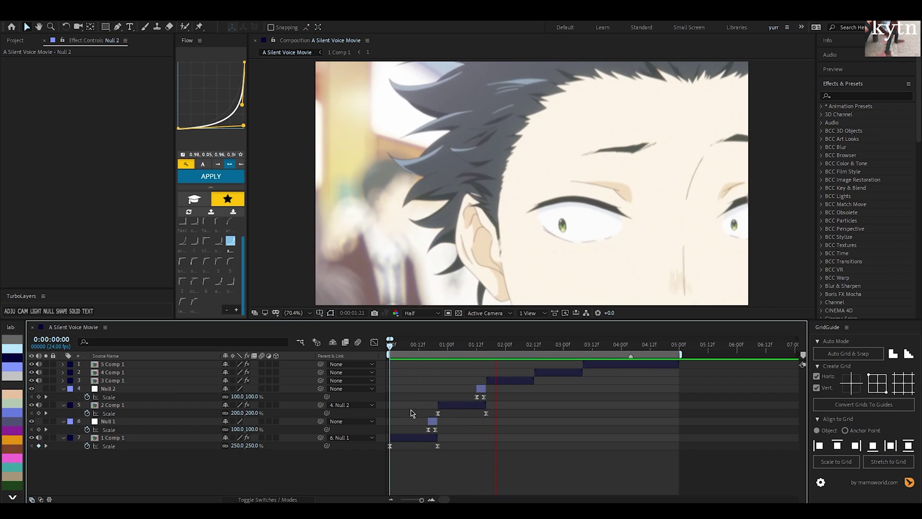
{"action": "key", "text": "space"}
Step: Collapse the revealed properties of Null 2, 2 Comp 1, Null 1 and 1 Comp 1
{"action": "left_click_drag", "start_coordinate": [476, 346], "coordinate": [437, 346]}
{"action": "left_click", "coordinate": [483, 389]}
{"action": "key", "text": "u"}
{"action": "left_click", "coordinate": [475, 398]}
{"action": "key", "text": "u"}
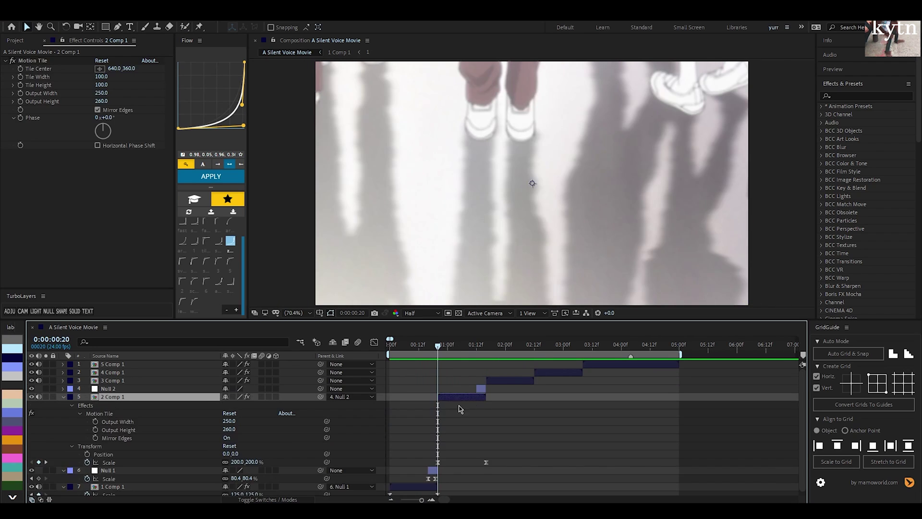
{"action": "key", "text": "u"}
{"action": "left_click", "coordinate": [431, 407]}
{"action": "key", "text": "u"}
{"action": "left_click", "coordinate": [439, 423]}
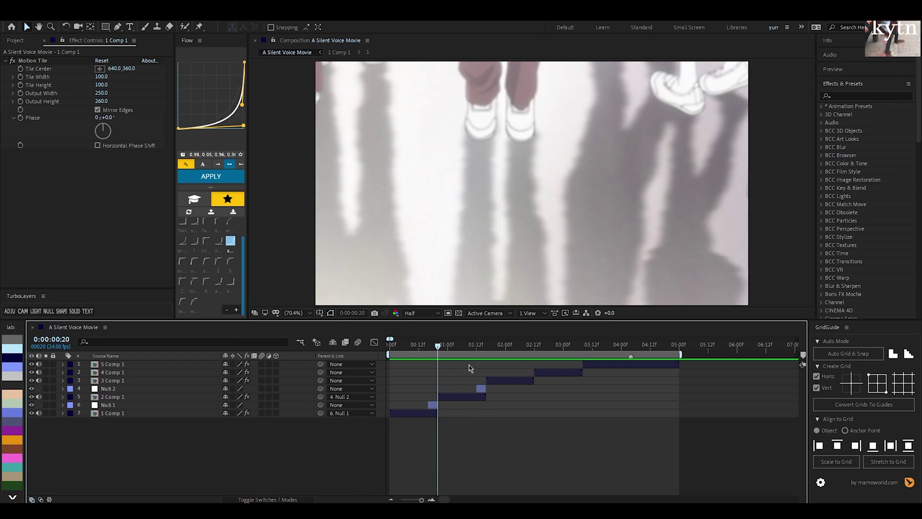
Step: Reveal 3 Comp 1's scale and add a 100% keyframe at its first frame, 0:00:01:16
{"action": "left_click", "coordinate": [484, 347]}
{"action": "left_click_drag", "start_coordinate": [484, 348], "coordinate": [486, 348]}
{"action": "left_click", "coordinate": [497, 380]}
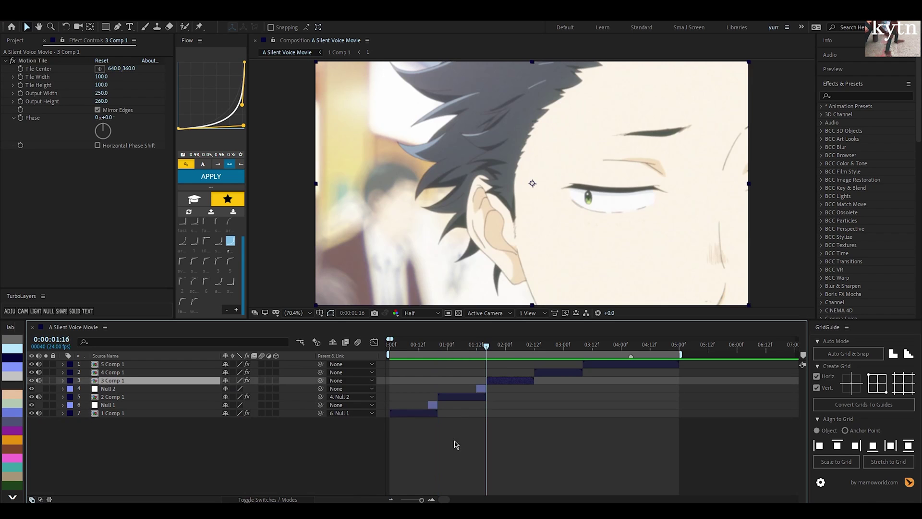
{"action": "left_click", "coordinate": [431, 500]}
{"action": "key", "text": "s"}
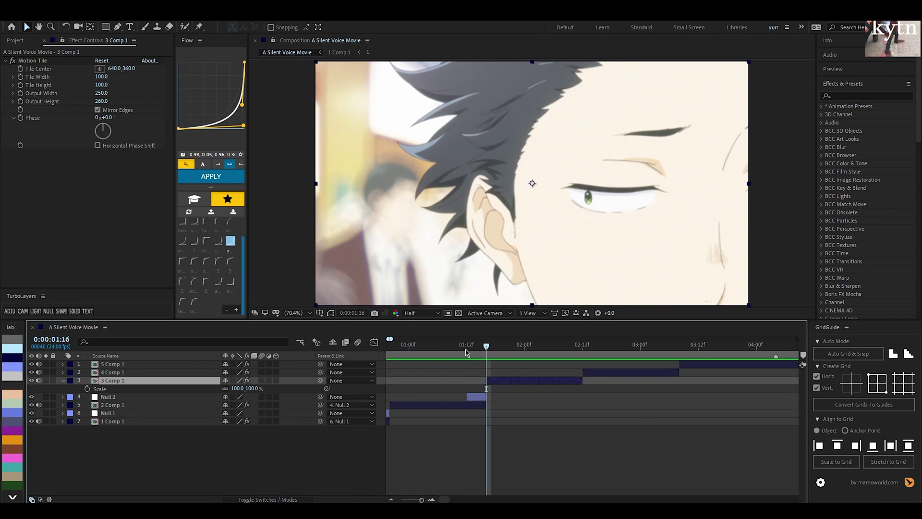
{"action": "left_click_drag", "start_coordinate": [467, 350], "coordinate": [501, 360]}
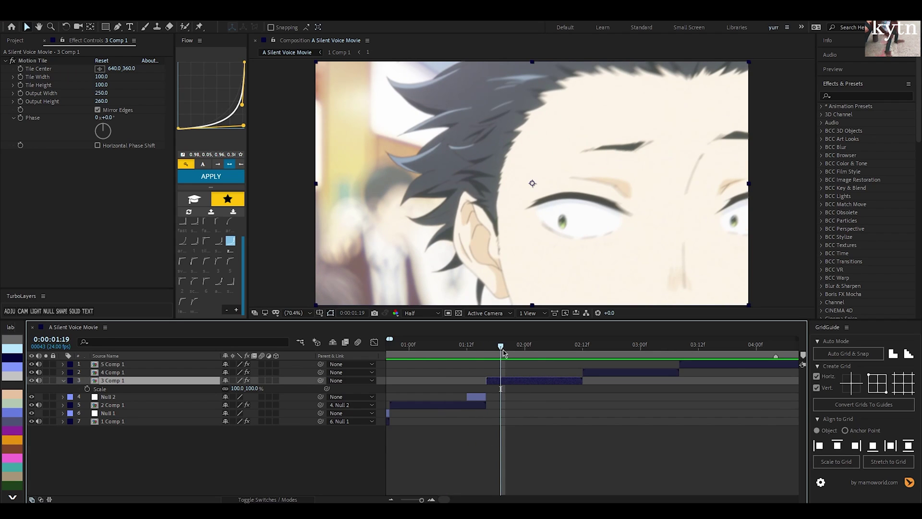
{"action": "mouse_move", "coordinate": [503, 353]}
{"action": "left_mouse_down"}
{"action": "mouse_move", "coordinate": [648, 358]}
{"action": "mouse_move", "coordinate": [452, 348]}
{"action": "mouse_move", "coordinate": [486, 349]}
{"action": "left_mouse_up"}
{"action": "left_click", "coordinate": [504, 382]}
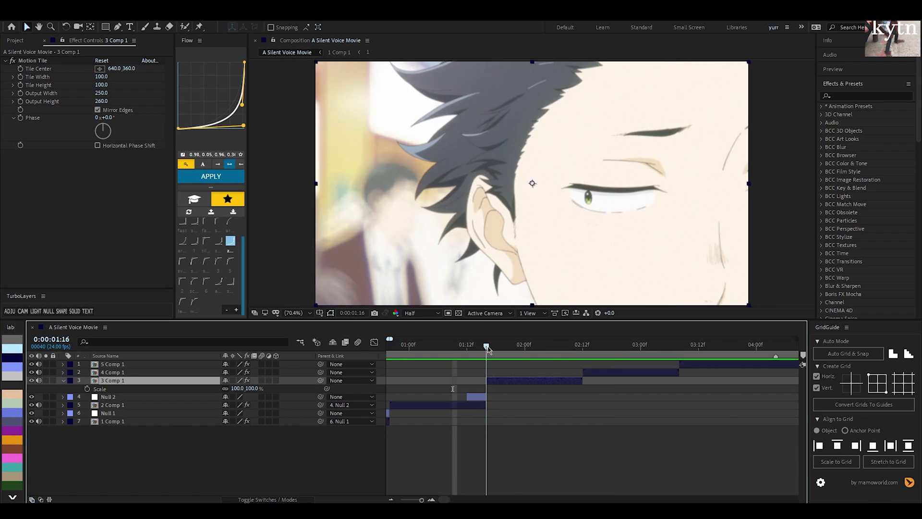
{"action": "left_click", "coordinate": [87, 389]}
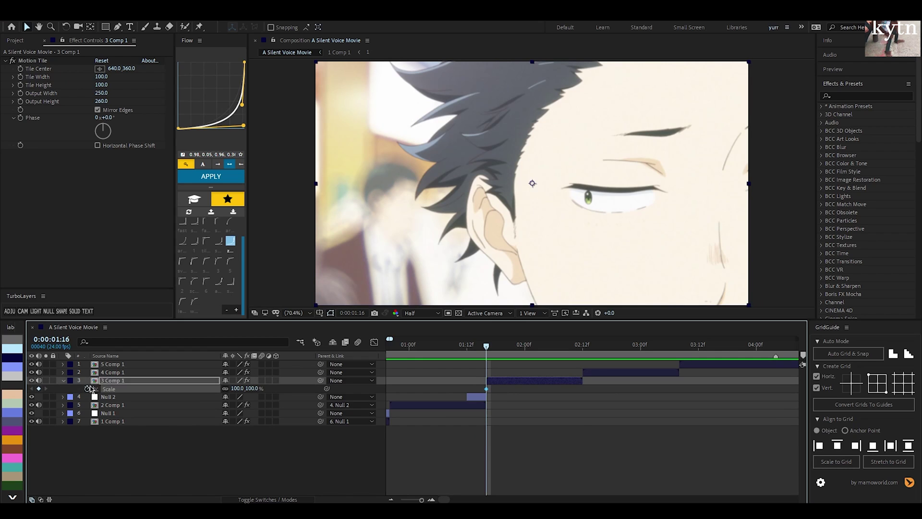
{"action": "left_click", "coordinate": [436, 436]}
Step: Add a second scale keyframe of 135% to 3 Comp 1 at 0:00:02:01
{"action": "left_click_drag", "start_coordinate": [486, 347], "coordinate": [530, 348]}
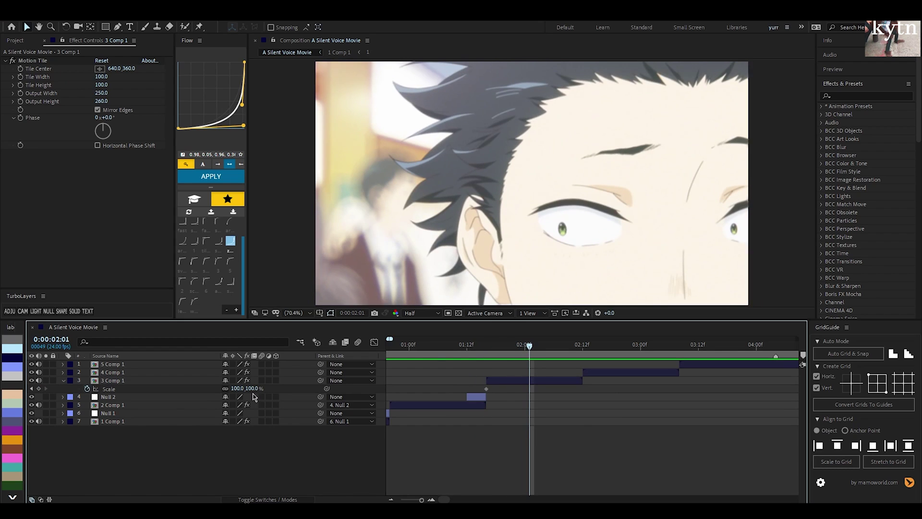
{"action": "left_click", "coordinate": [237, 389]}
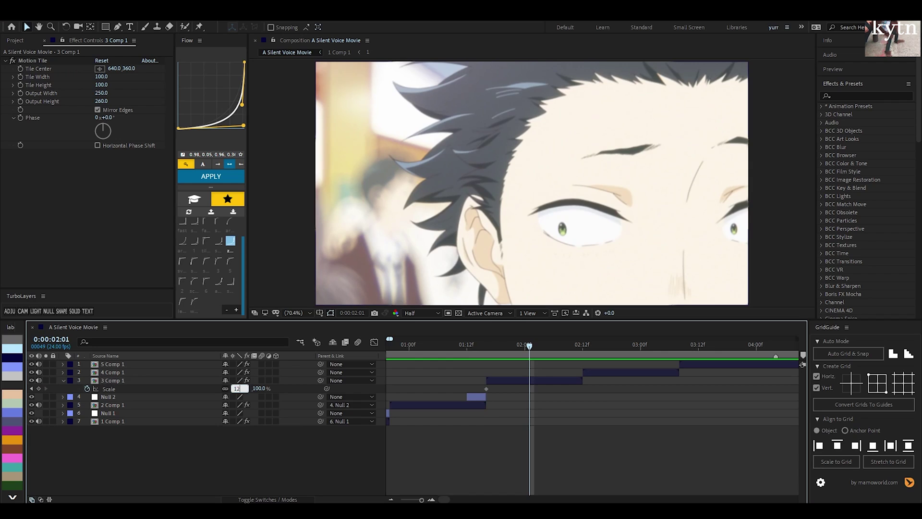
{"action": "type", "text": "125"}
{"action": "key", "text": "Return"}
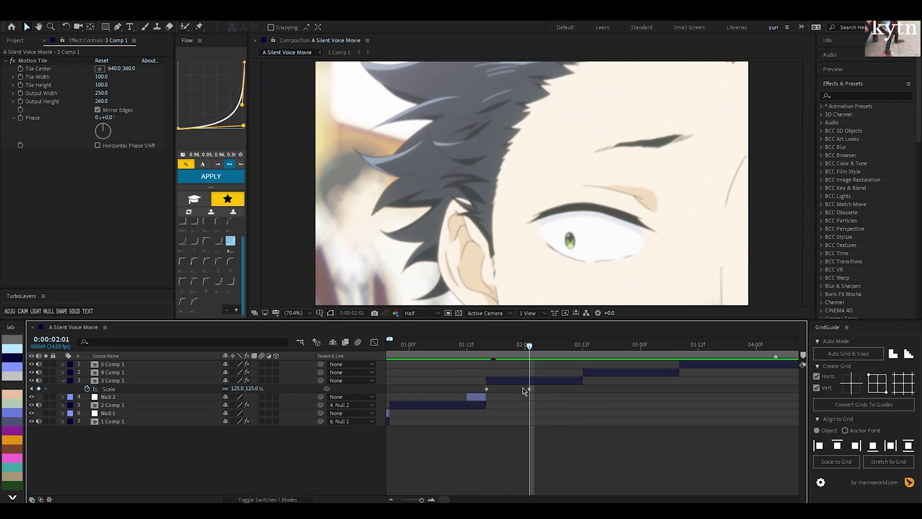
{"action": "left_click", "coordinate": [238, 389]}
{"action": "type", "text": "135"}
{"action": "key", "text": "Return"}
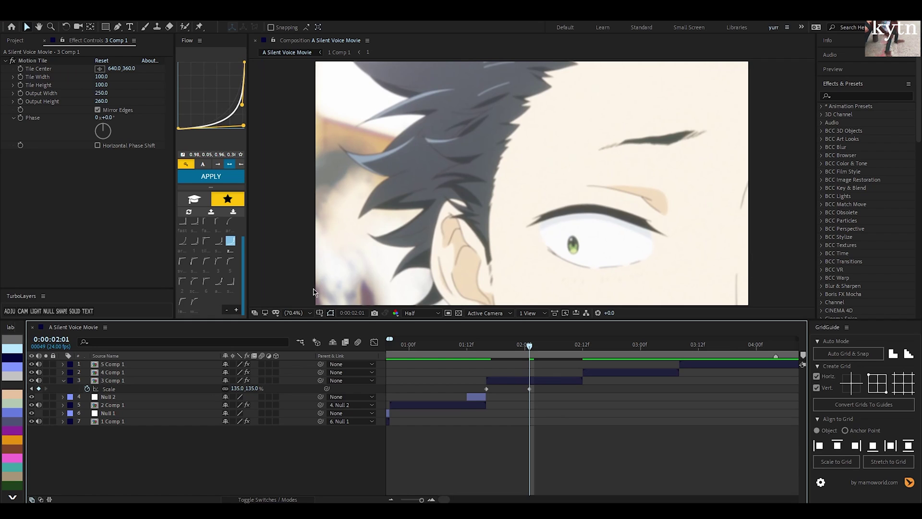
Step: Move 3 Comp 1's 135% keyframe to the clip's end, then ease both scale keyframes with the Flow curve starting 0.07, 0.77, 0.15
{"action": "left_click_drag", "start_coordinate": [530, 389], "coordinate": [468, 395]}
{"action": "key", "text": "F9"}
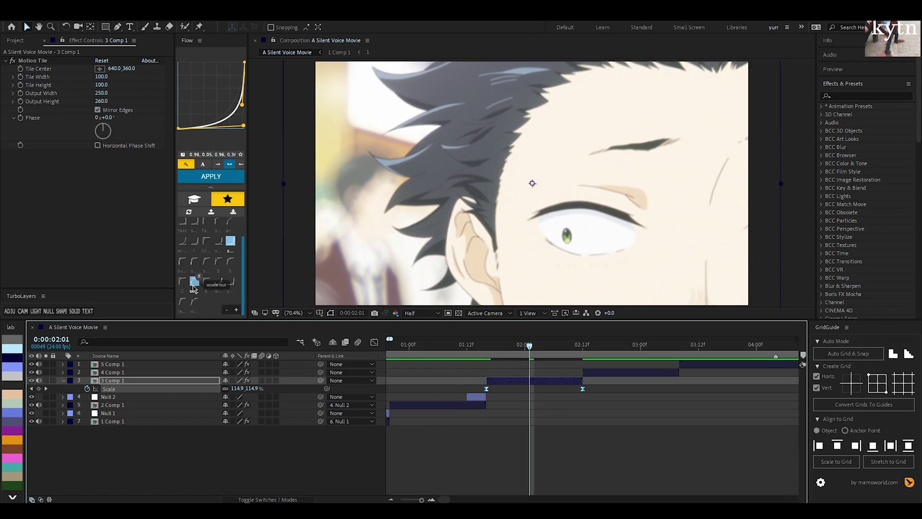
{"action": "left_click", "coordinate": [194, 261]}
{"action": "left_click", "coordinate": [204, 177]}
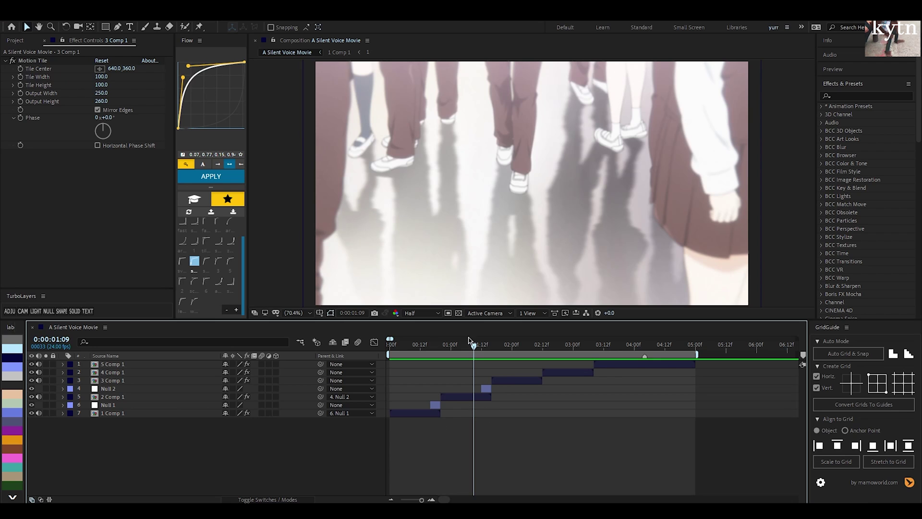
Step: Scrub through 3 Comp 1's zoom and replay the whole sequence from frame 0 to check the transitions
{"action": "left_click_drag", "start_coordinate": [481, 347], "coordinate": [512, 346]}
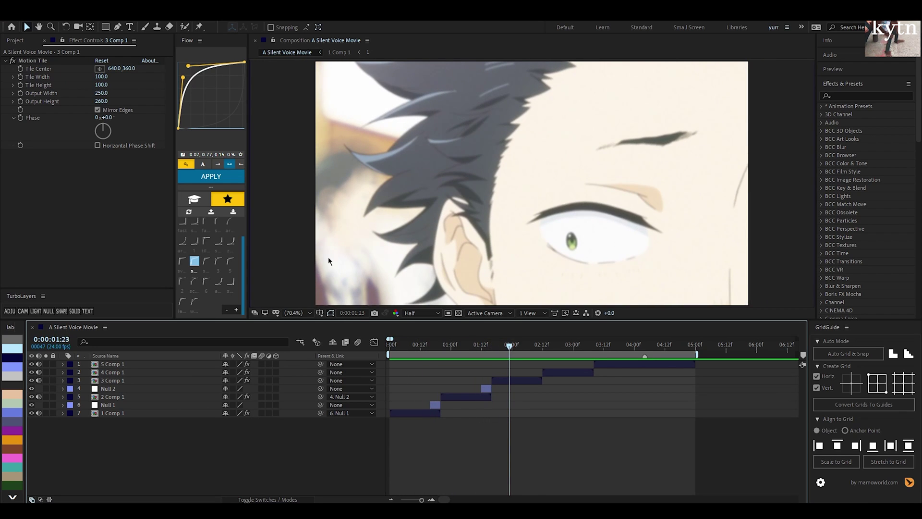
{"action": "key", "text": "space"}
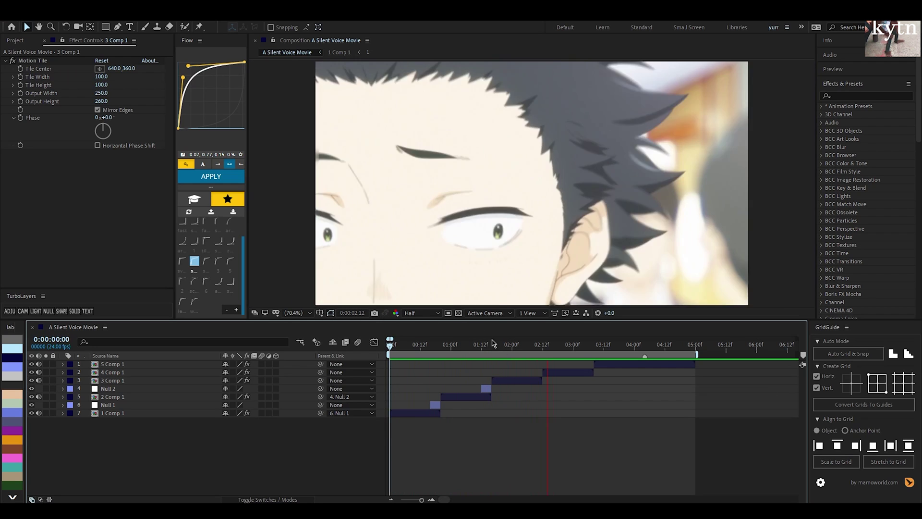
{"action": "key", "text": "space"}
{"action": "key", "text": "space"}
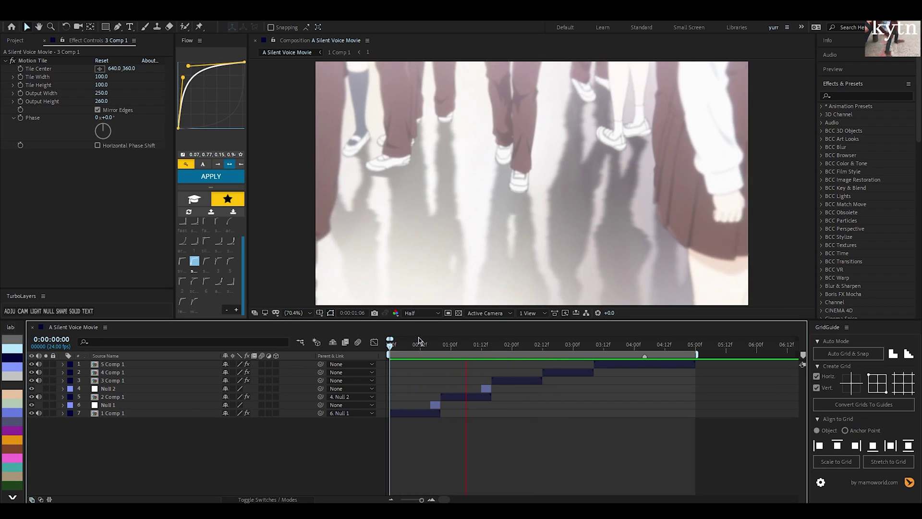
{"action": "left_click", "coordinate": [445, 345]}
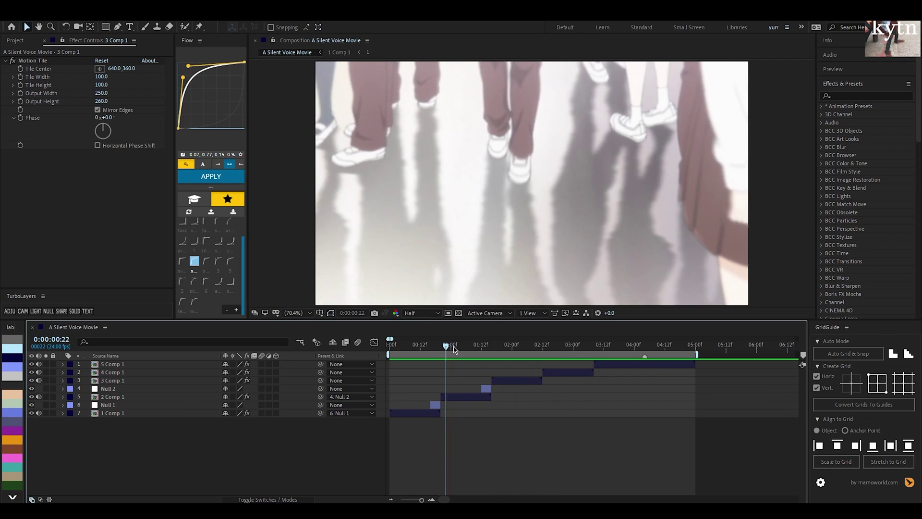
{"action": "left_click_drag", "start_coordinate": [494, 348], "coordinate": [534, 362]}
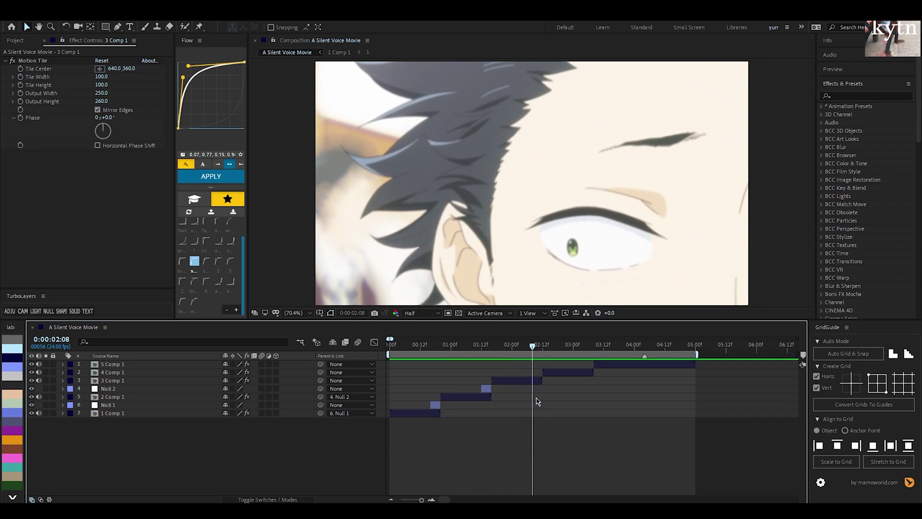
{"action": "key", "text": "space"}
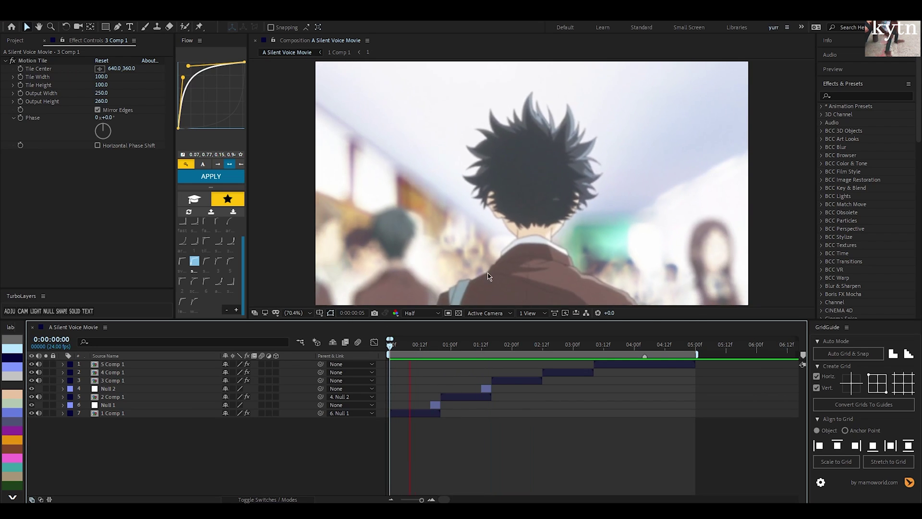
Step: Replay the sequence repeatedly from frame 0 and examine the transitions up to the cut from 3 Comp 1 to 4 Comp 1
{"action": "left_click_drag", "start_coordinate": [465, 347], "coordinate": [387, 354]}
{"action": "key", "text": "space"}
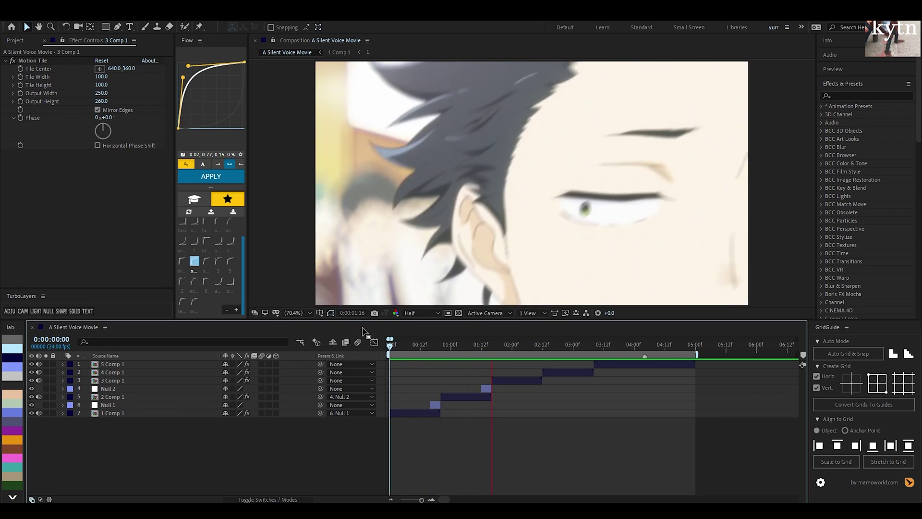
{"action": "key", "text": "space"}
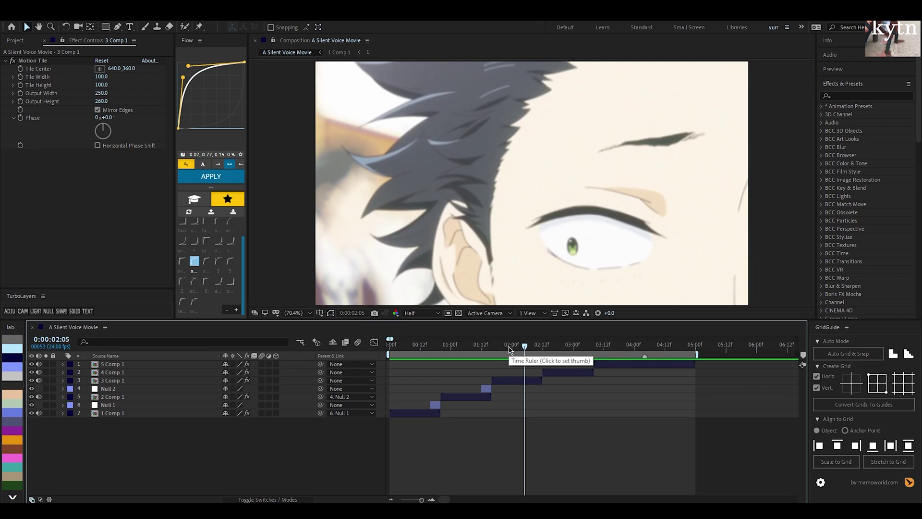
{"action": "left_click_drag", "start_coordinate": [509, 349], "coordinate": [356, 354]}
{"action": "key", "text": "space"}
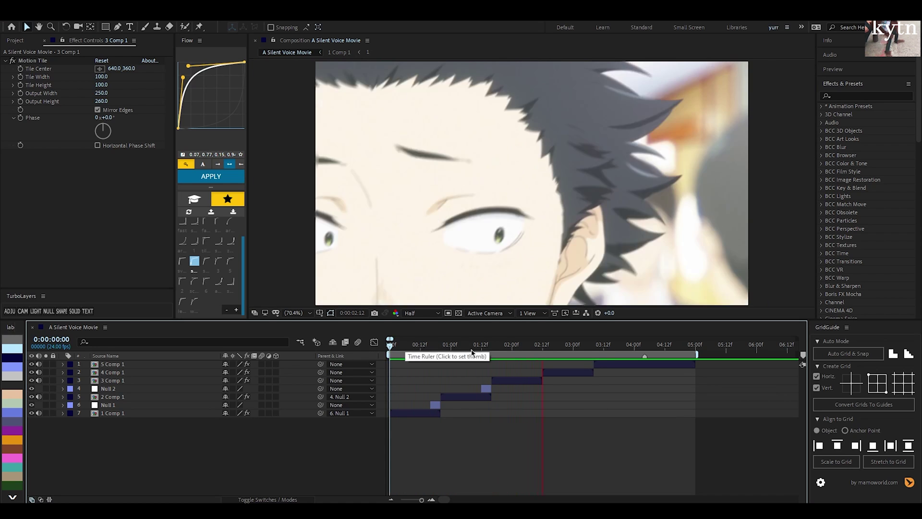
{"action": "left_click_drag", "start_coordinate": [518, 350], "coordinate": [360, 350]}
{"action": "key", "text": "space"}
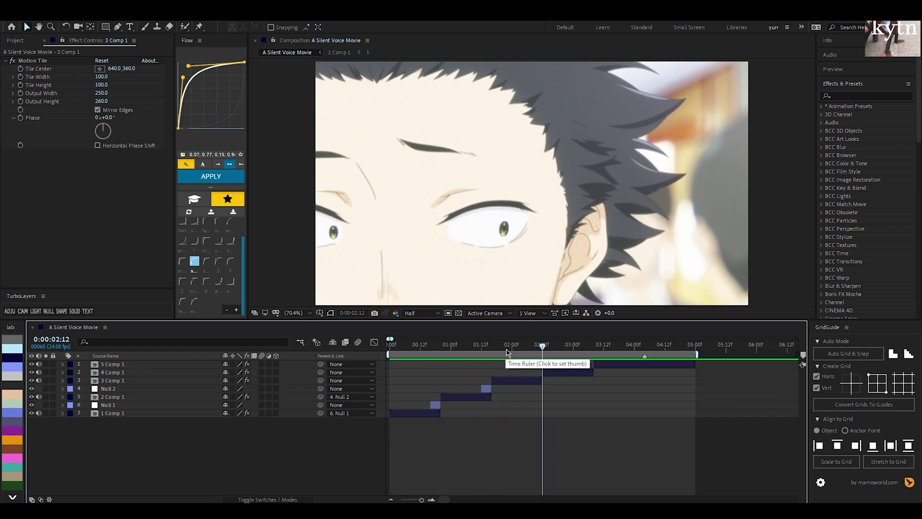
{"action": "key", "text": "space"}
{"action": "key", "text": "space"}
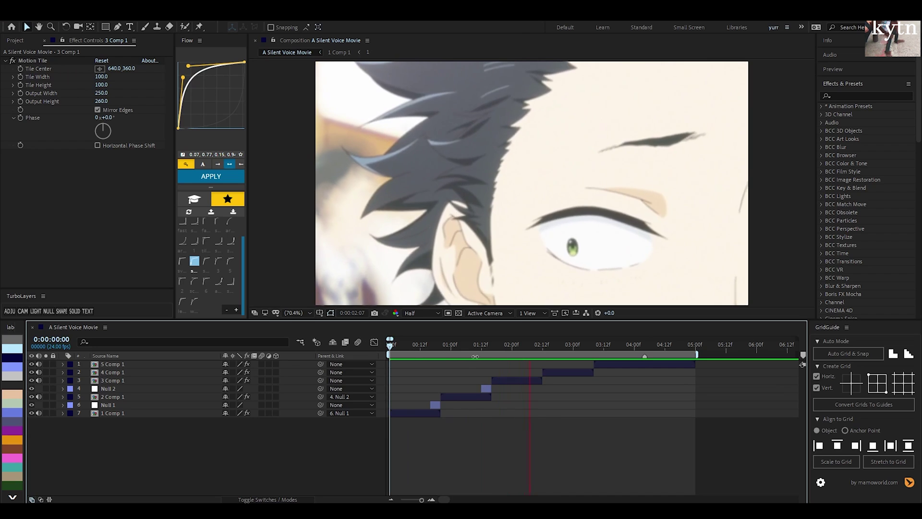
{"action": "left_click", "coordinate": [505, 346]}
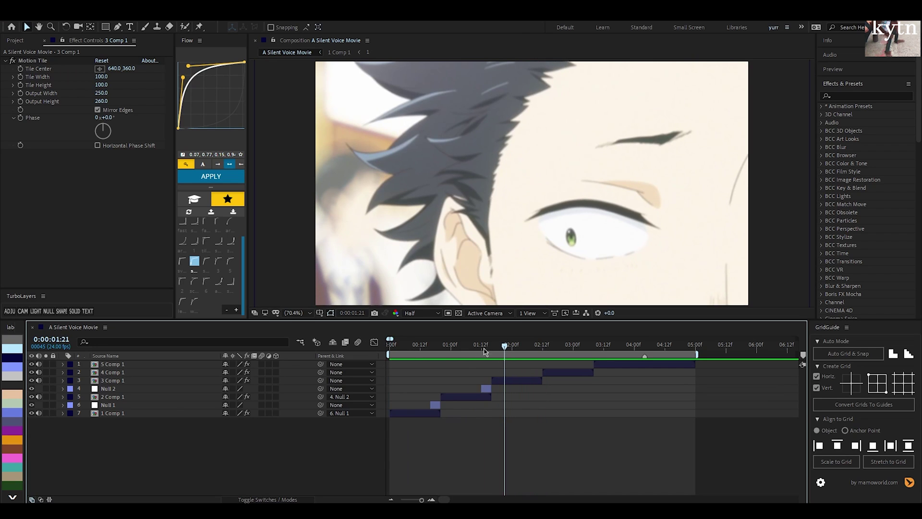
{"action": "key", "text": "space"}
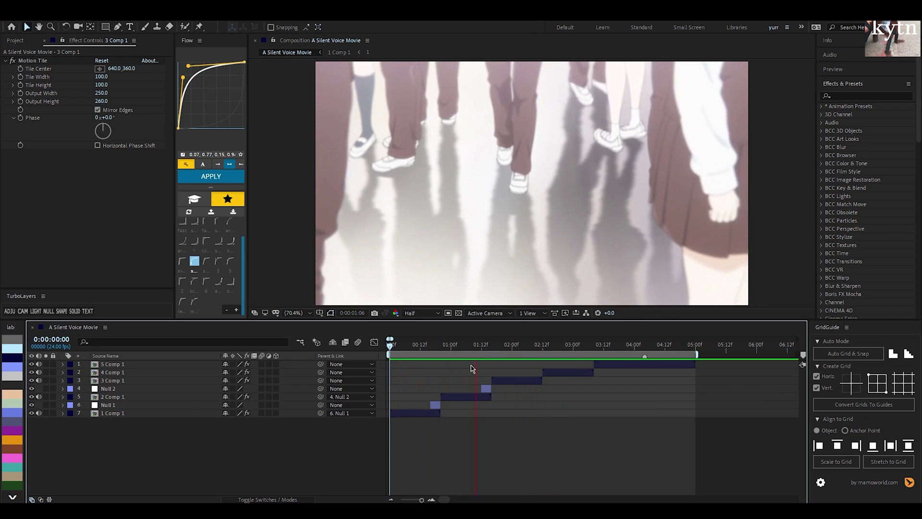
{"action": "key", "text": "space"}
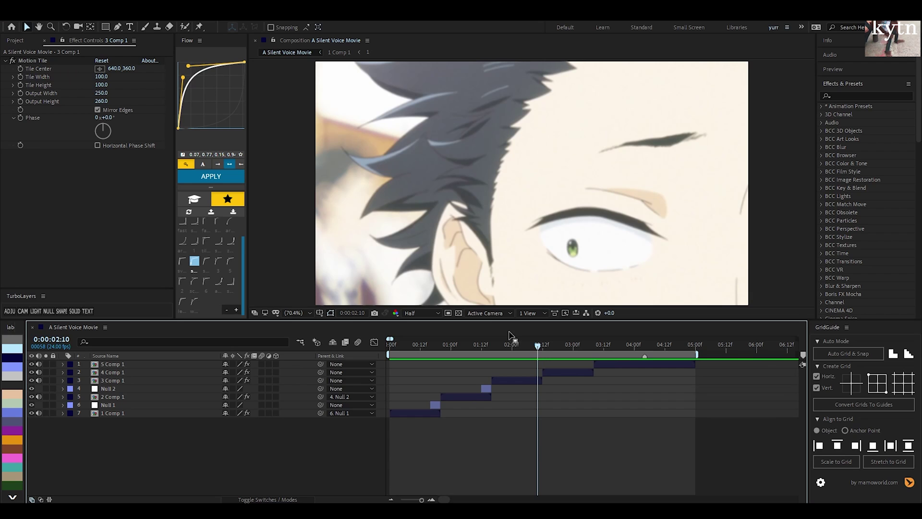
Step: Play 3 Comp 1's zoom from 0:00:01:12 and scrub to 0:00:02:03 to examine it closely
{"action": "left_click", "coordinate": [481, 345]}
{"action": "key", "text": "equal"}
{"action": "key", "text": "space"}
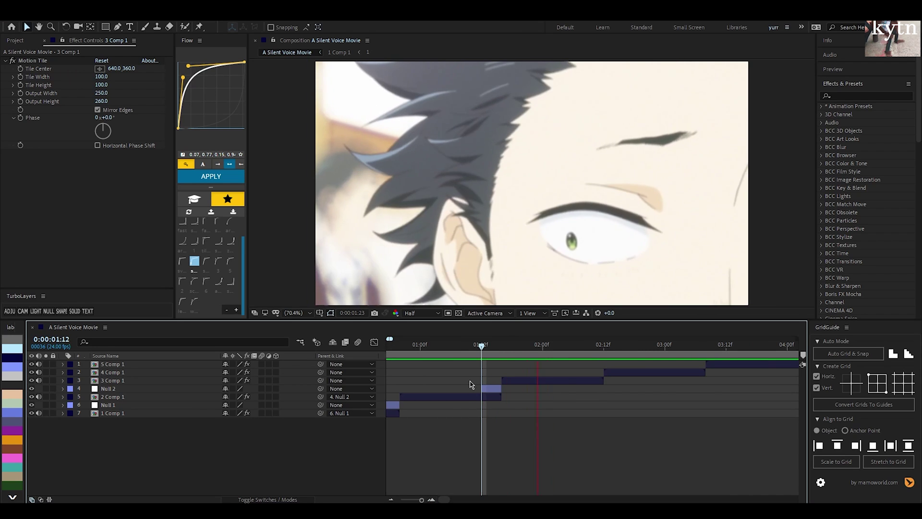
{"action": "key", "text": "space"}
{"action": "left_click_drag", "start_coordinate": [596, 347], "coordinate": [557, 355]}
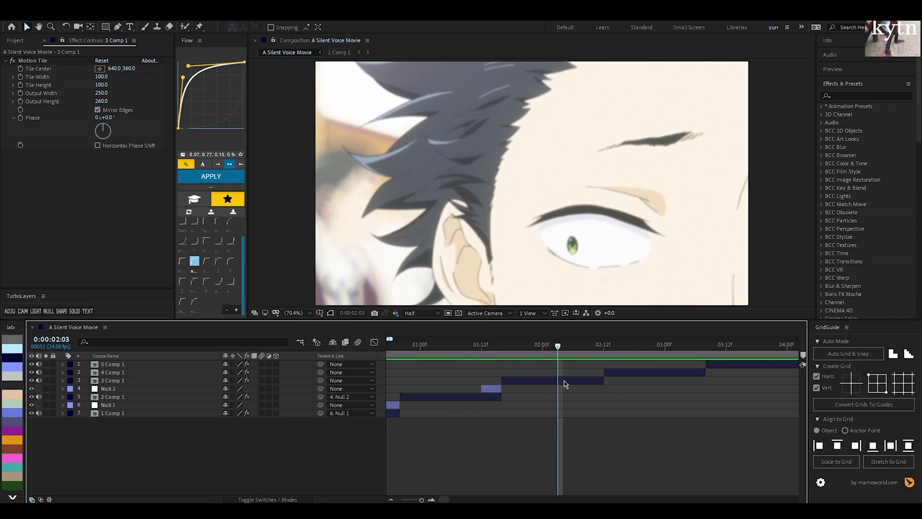
Step: Reveal 3 Comp 1's position and separate it into X and Y dimensions
{"action": "left_click", "coordinate": [566, 379]}
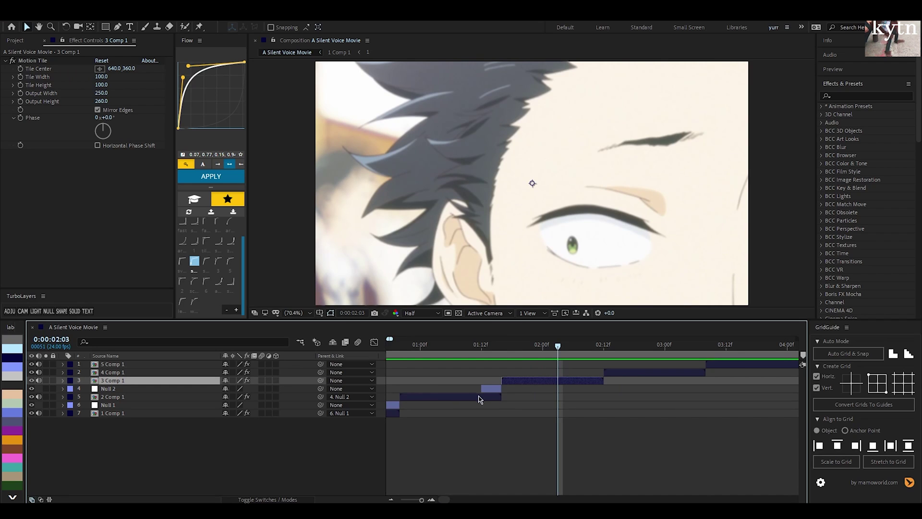
{"action": "key", "text": "p"}
{"action": "right_click", "coordinate": [120, 394]}
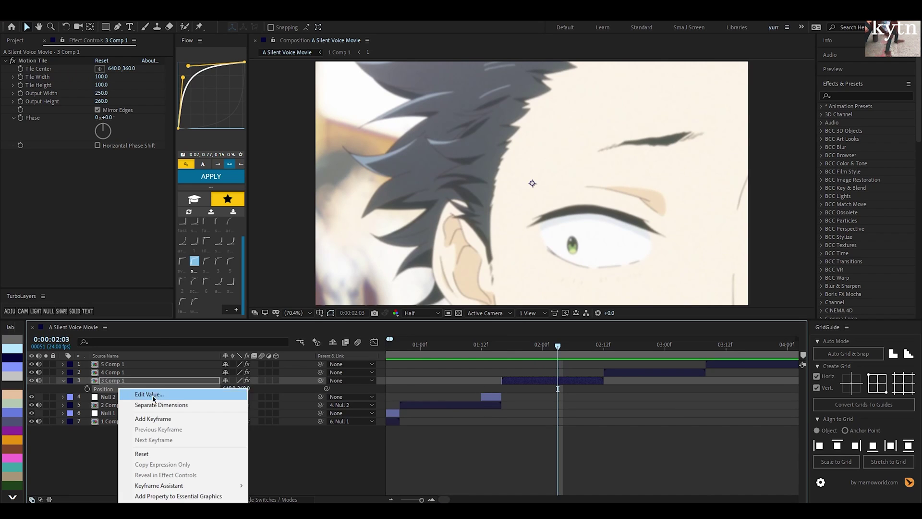
{"action": "left_click", "coordinate": [148, 404]}
Step: Add an X Position keyframe to 3 Comp 1 at 0:00:02:07, five frames before 4 Comp 1 starts
{"action": "left_click_drag", "start_coordinate": [570, 351], "coordinate": [553, 401]}
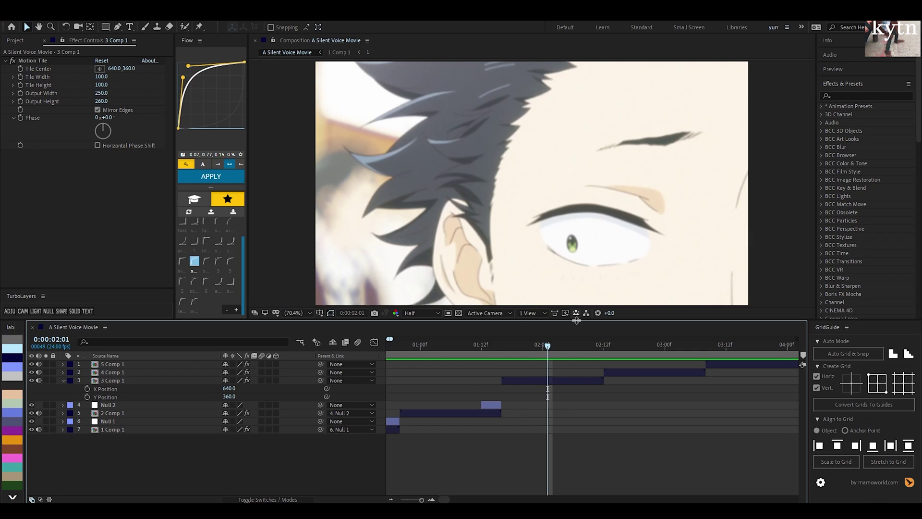
{"action": "left_click_drag", "start_coordinate": [550, 345], "coordinate": [603, 350]}
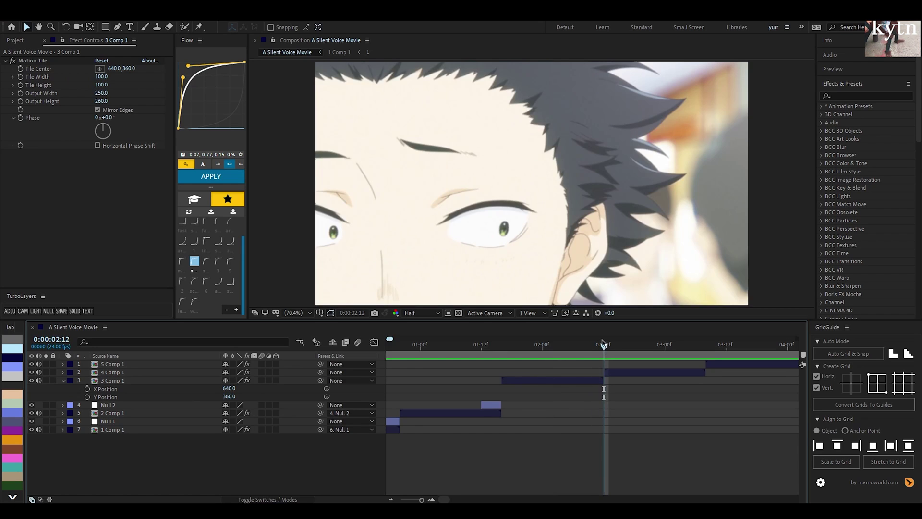
{"action": "key", "text": "Page_Up"}
{"action": "key", "text": "Page_Up"}
{"action": "key", "text": "Page_Up"}
{"action": "key", "text": "Page_Up"}
{"action": "key", "text": "Page_Up"}
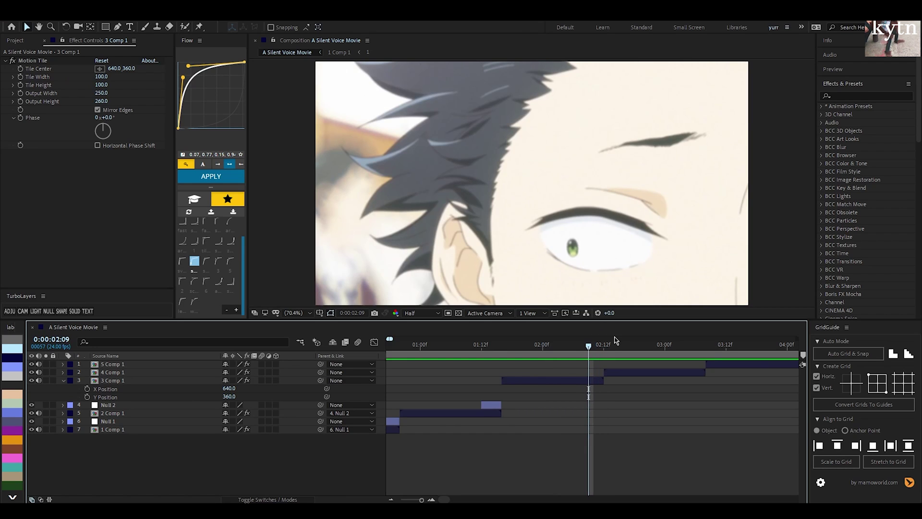
{"action": "left_click", "coordinate": [87, 389]}
Step: Shift 3 Comp 1 sideways to an X Position of 418.6 at 0:00:02:11, keeping the frame filled by the clip
{"action": "key", "text": "Page_Down"}
{"action": "key", "text": "Page_Down"}
{"action": "key", "text": "Page_Down"}
{"action": "key", "text": "Page_Down"}
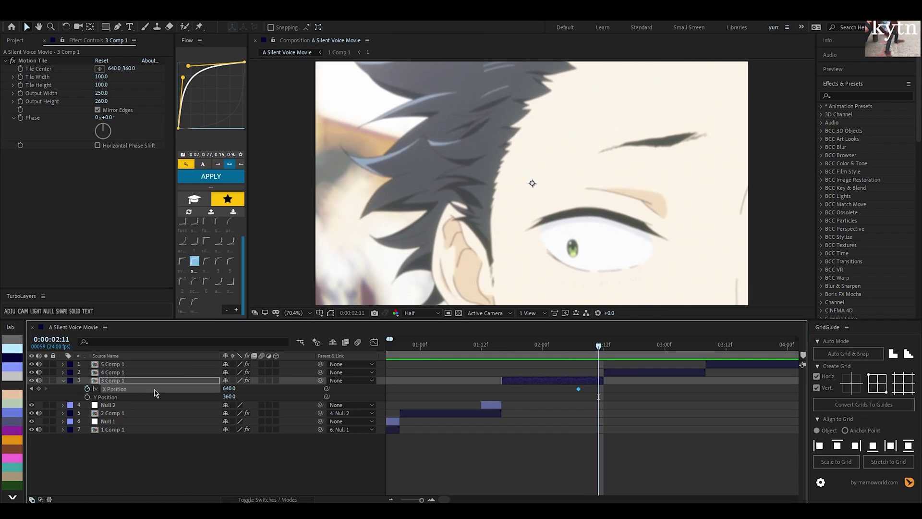
{"action": "key", "text": "comma"}
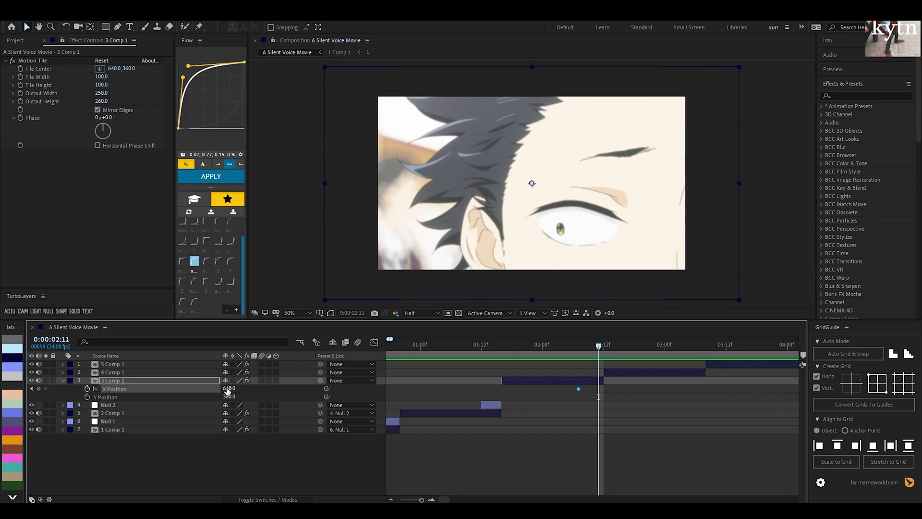
{"action": "left_click_drag", "start_coordinate": [228, 389], "coordinate": [204, 389]}
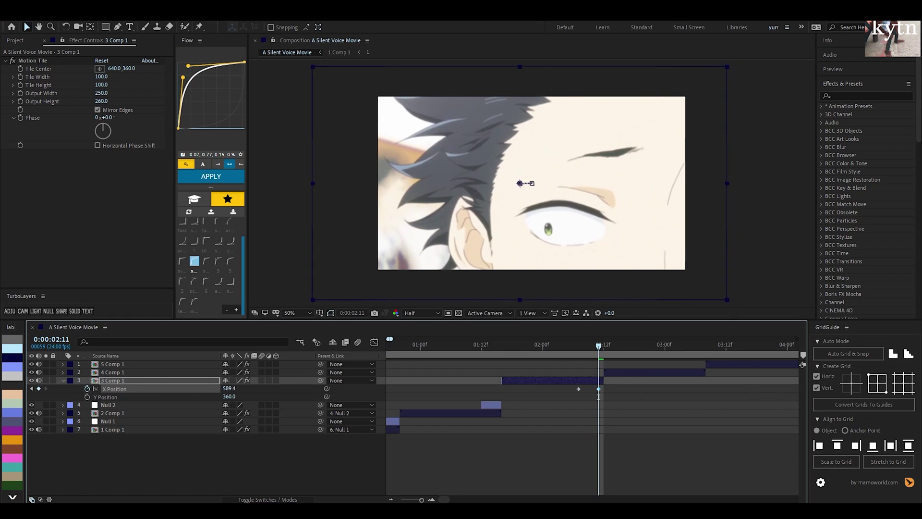
{"action": "left_click_drag", "start_coordinate": [114, 390], "coordinate": [131, 395]}
{"action": "mouse_move", "coordinate": [232, 389]}
{"action": "left_mouse_down"}
{"action": "mouse_move", "coordinate": [202, 389]}
{"action": "mouse_move", "coordinate": [234, 392]}
{"action": "left_mouse_up"}
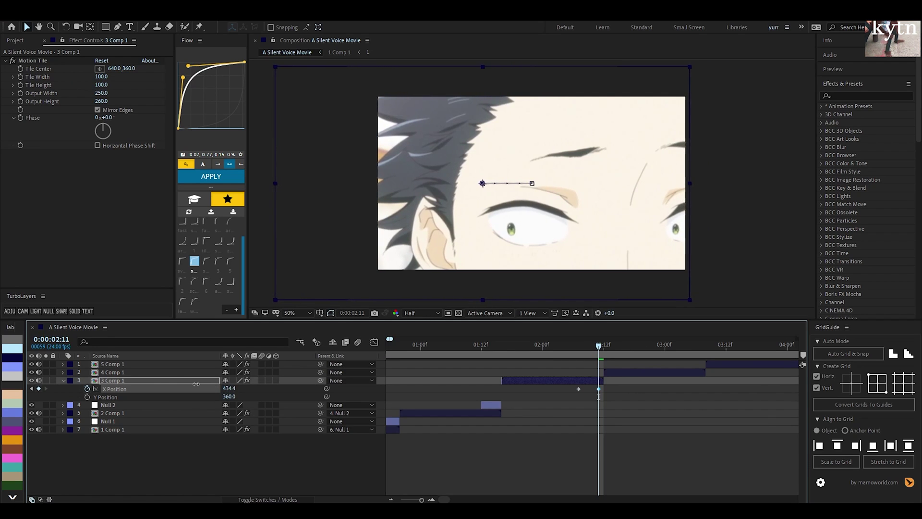
{"action": "scroll", "coordinate": [667, 212], "scroll_direction": "up", "scroll_amount": 4}
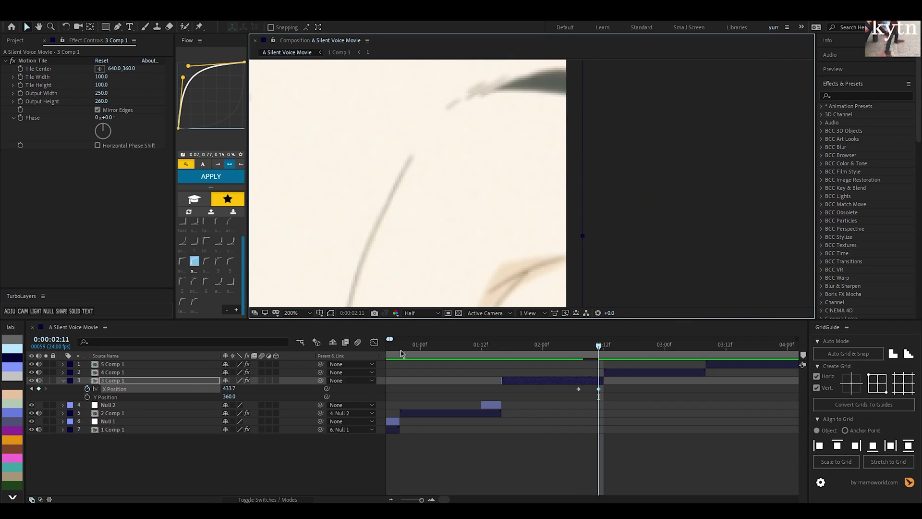
{"action": "left_click_drag", "start_coordinate": [230, 391], "coordinate": [159, 380]}
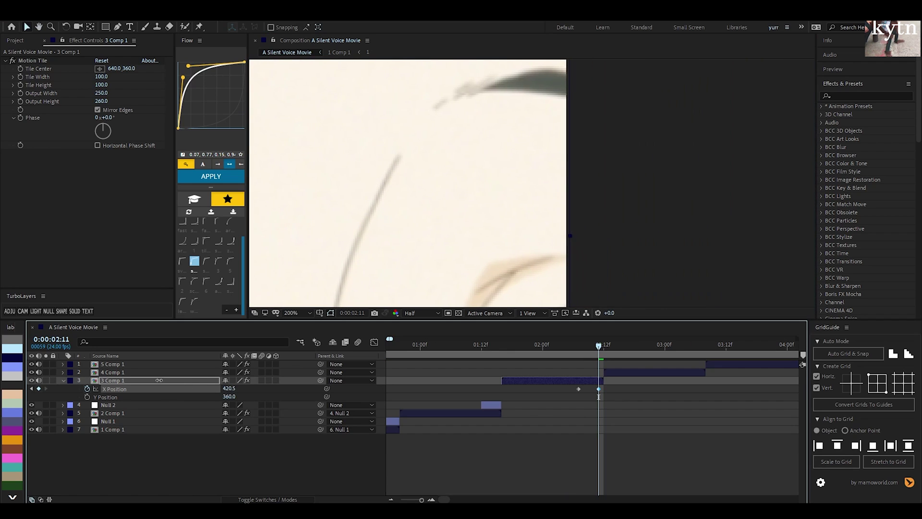
{"action": "left_click", "coordinate": [298, 313]}
{"action": "left_click", "coordinate": [305, 337]}
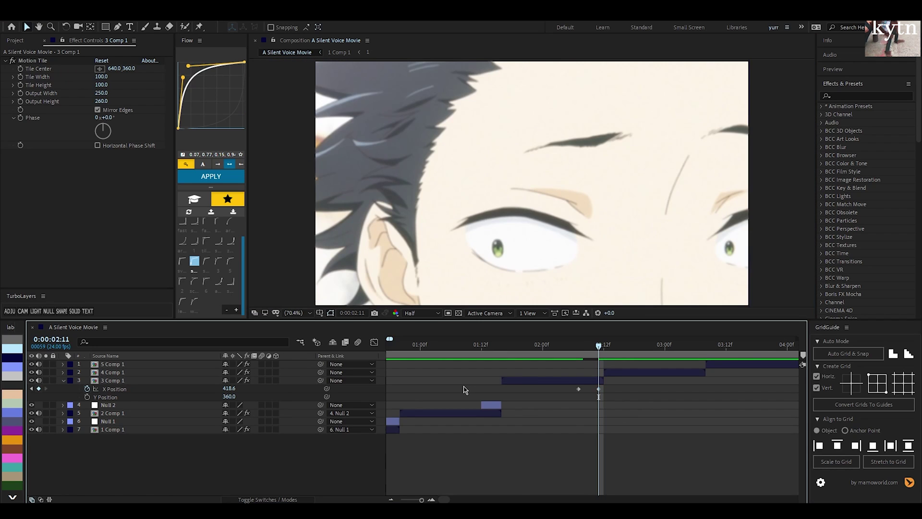
Step: Ease both of 3 Comp 1's X Position keyframes with the Flow curve starting 0.98, 0.05, 0.96
{"action": "scroll", "coordinate": [464, 390], "scroll_direction": "right", "scroll_amount": 2}
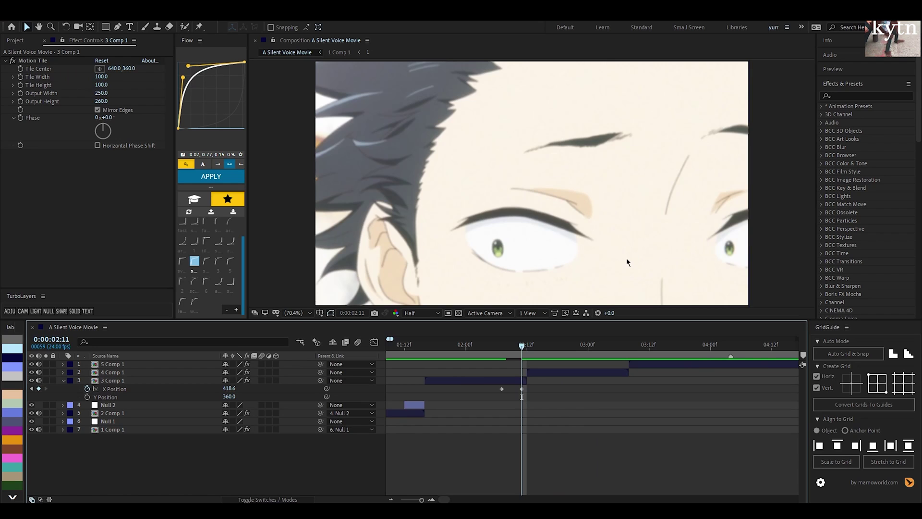
{"action": "left_click_drag", "start_coordinate": [493, 408], "coordinate": [542, 395]}
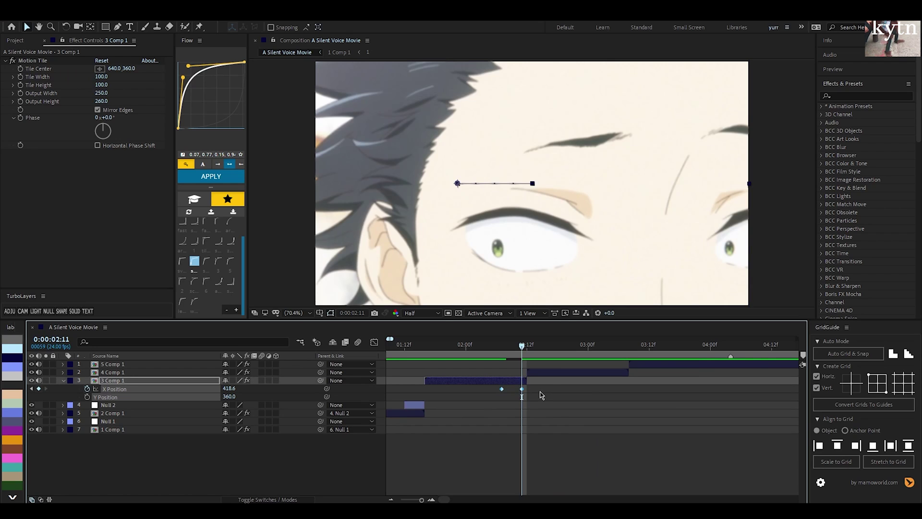
{"action": "left_click", "coordinate": [230, 240]}
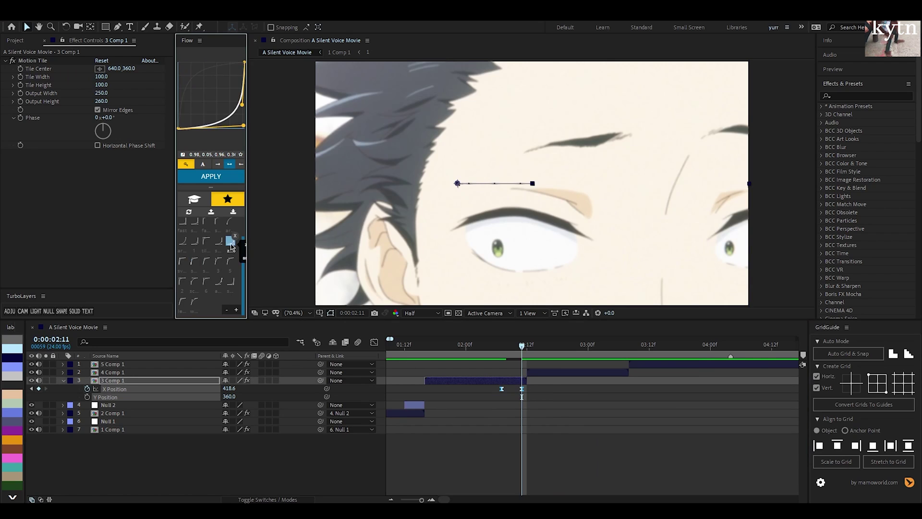
{"action": "left_click", "coordinate": [222, 179]}
Step: Play back the sequence to check 3 Comp 1's eased sideways slide
{"action": "scroll", "coordinate": [523, 424], "scroll_direction": "left", "scroll_amount": 3}
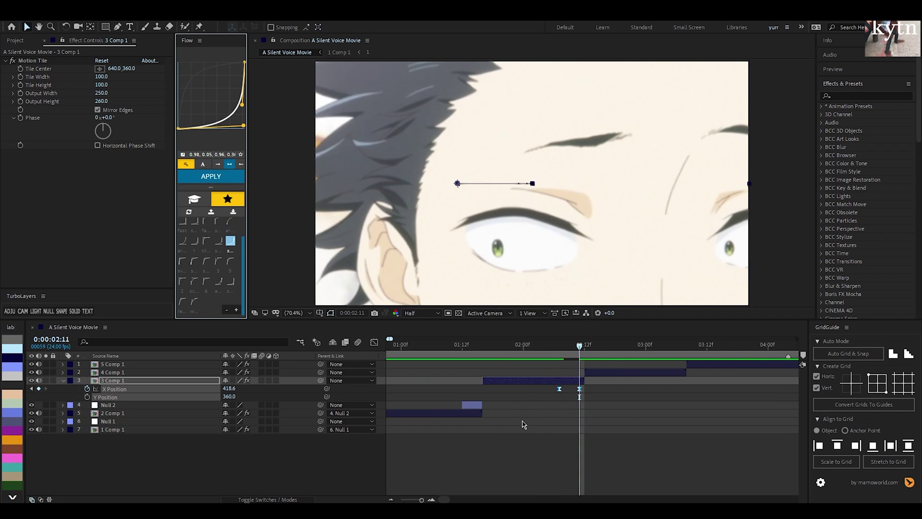
{"action": "left_click_drag", "start_coordinate": [580, 346], "coordinate": [502, 353]}
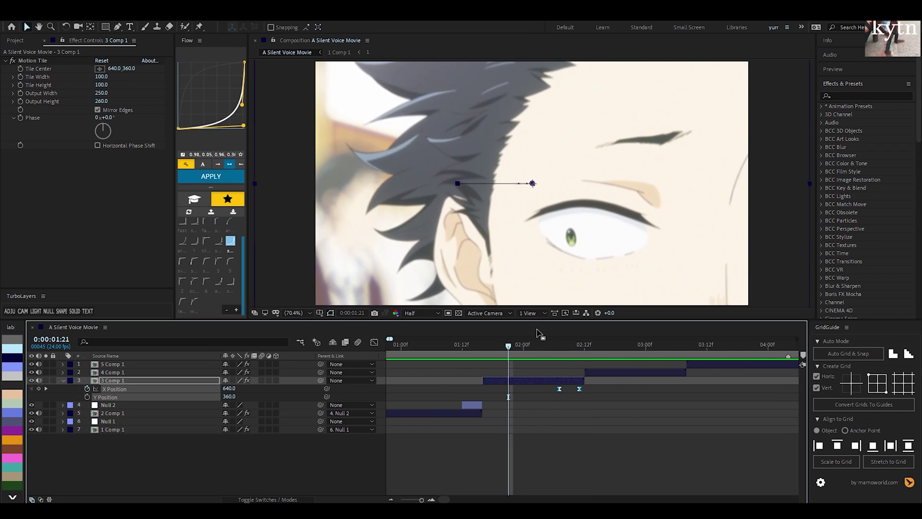
{"action": "key", "text": "space"}
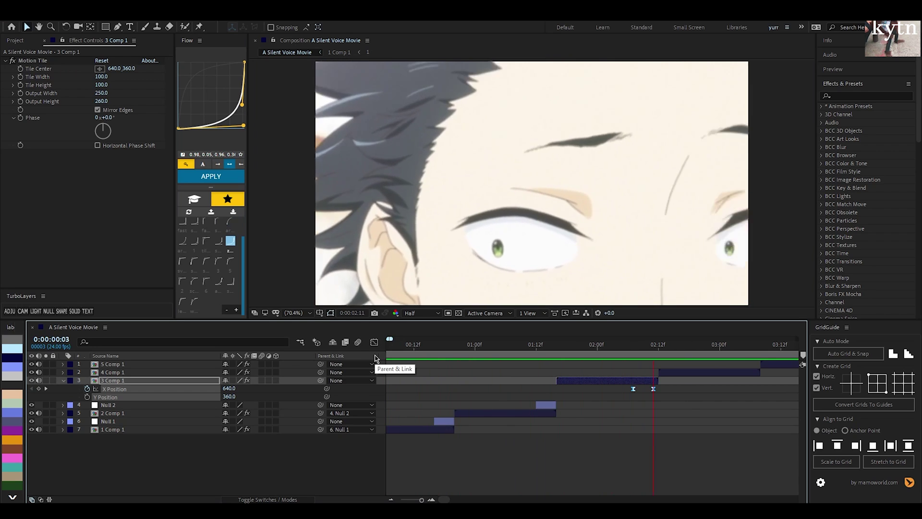
{"action": "key", "text": "space"}
Step: Set 4 Comp 1's scale to 135% at 0:00:02:12 and reveal 3 Comp 1's scale keyframes for comparison
{"action": "left_click", "coordinate": [448, 349]}
{"action": "left_click", "coordinate": [461, 374]}
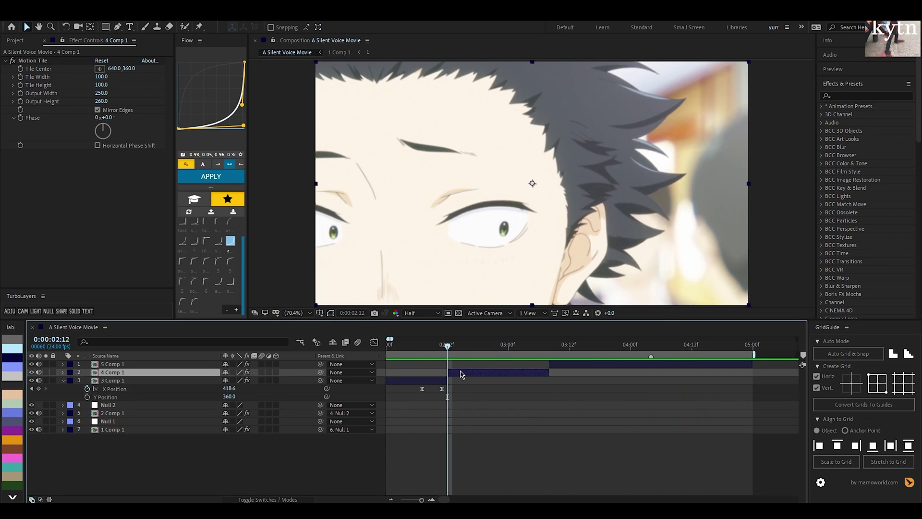
{"action": "key", "text": "p"}
{"action": "key", "text": "s"}
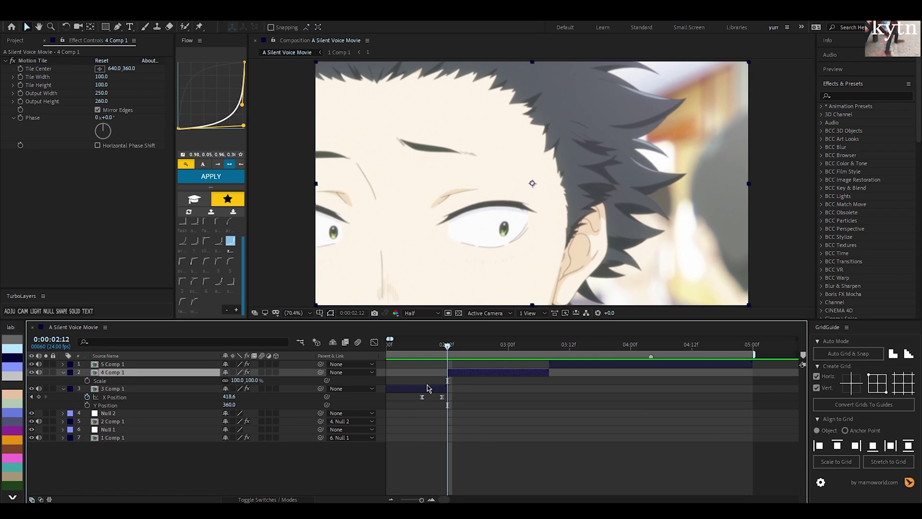
{"action": "left_click", "coordinate": [237, 380]}
{"action": "left_click", "coordinate": [542, 416]}
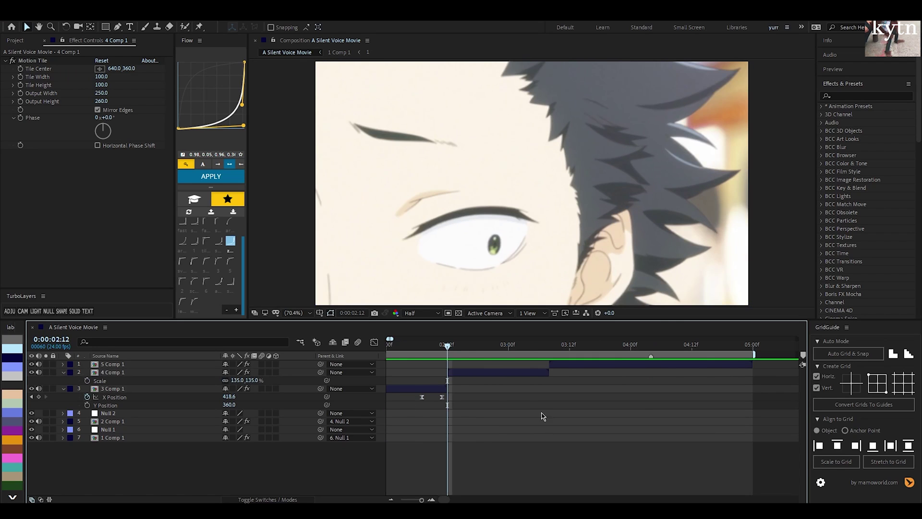
{"action": "scroll", "coordinate": [541, 416], "scroll_direction": "left", "scroll_amount": 2}
{"action": "left_click", "coordinate": [499, 390]}
{"action": "key", "text": "s"}
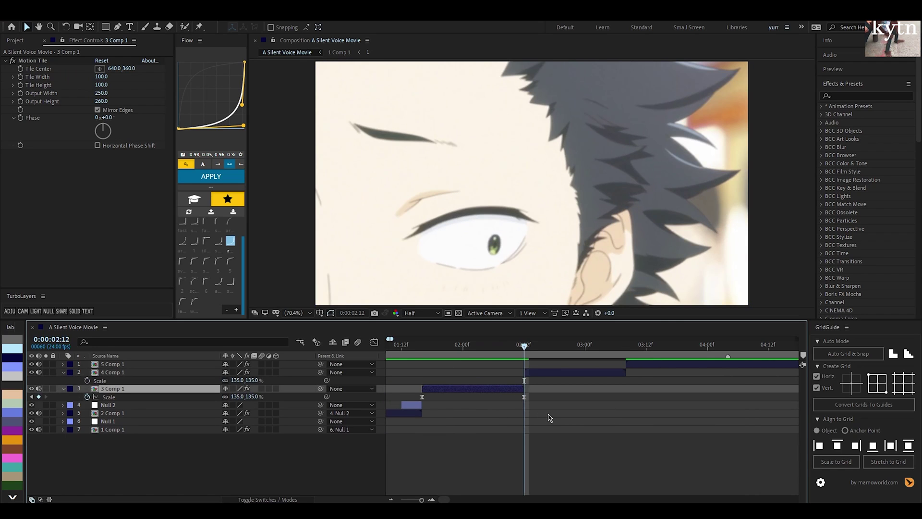
{"action": "left_click", "coordinate": [548, 418]}
Step: Separate 4 Comp 1's position and keyframe its X Position from 860.5 at 0:00:02:12 to 640 at the clip's end
{"action": "left_click_drag", "start_coordinate": [524, 348], "coordinate": [556, 360]}
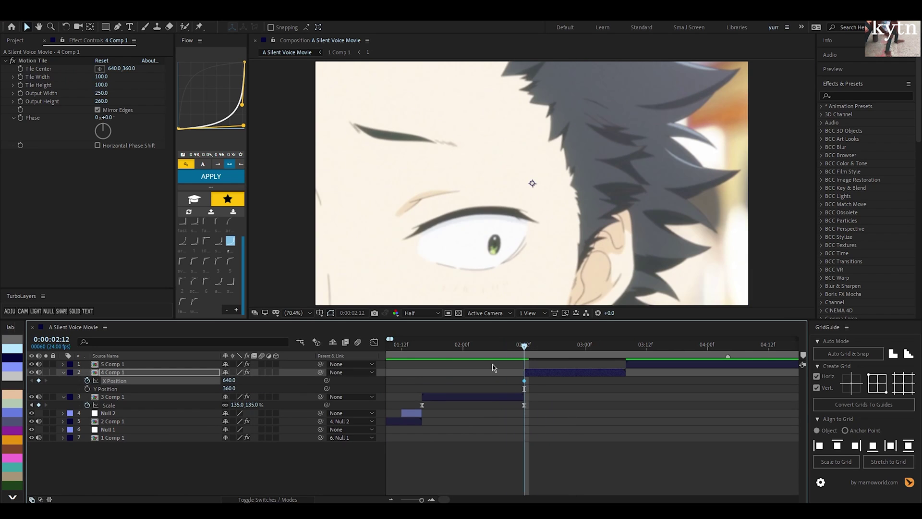
{"action": "left_click_drag", "start_coordinate": [524, 380], "coordinate": [626, 381]}
{"action": "left_click", "coordinate": [500, 393]}
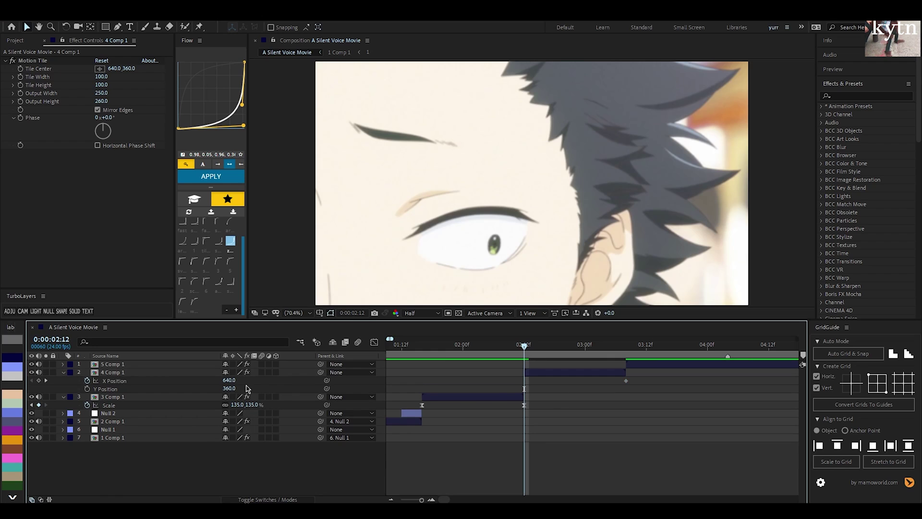
{"action": "left_click_drag", "start_coordinate": [232, 382], "coordinate": [505, 384]}
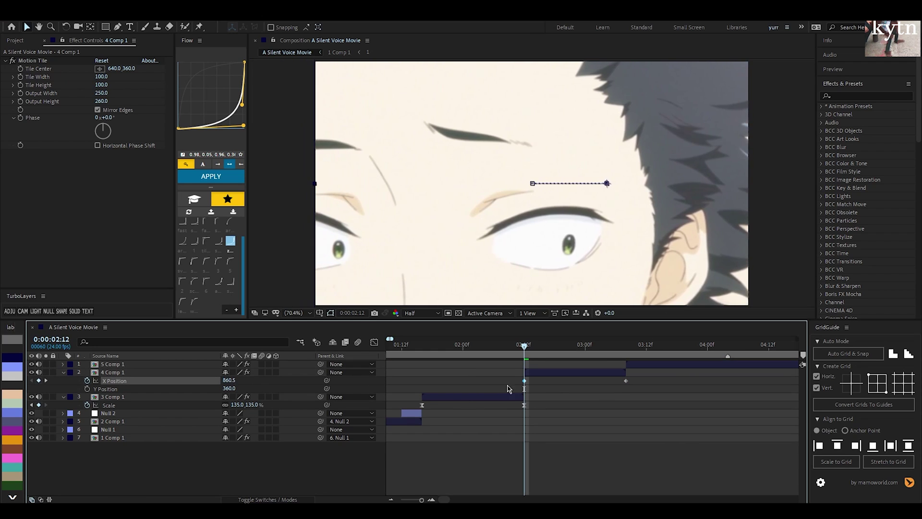
Step: Reveal 3 Comp 1's keyframes and scrub across the cut into 4 Comp 1 to compare the two slides
{"action": "left_click", "coordinate": [509, 388]}
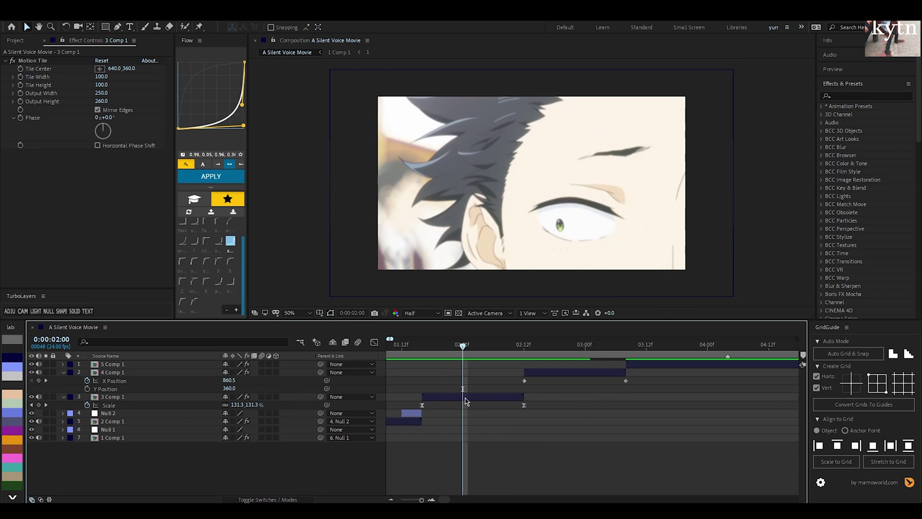
{"action": "left_click", "coordinate": [467, 398]}
{"action": "left_click_drag", "start_coordinate": [468, 349], "coordinate": [525, 347]}
{"action": "left_click", "coordinate": [543, 374]}
{"action": "left_click_drag", "start_coordinate": [532, 355], "coordinate": [565, 355]}
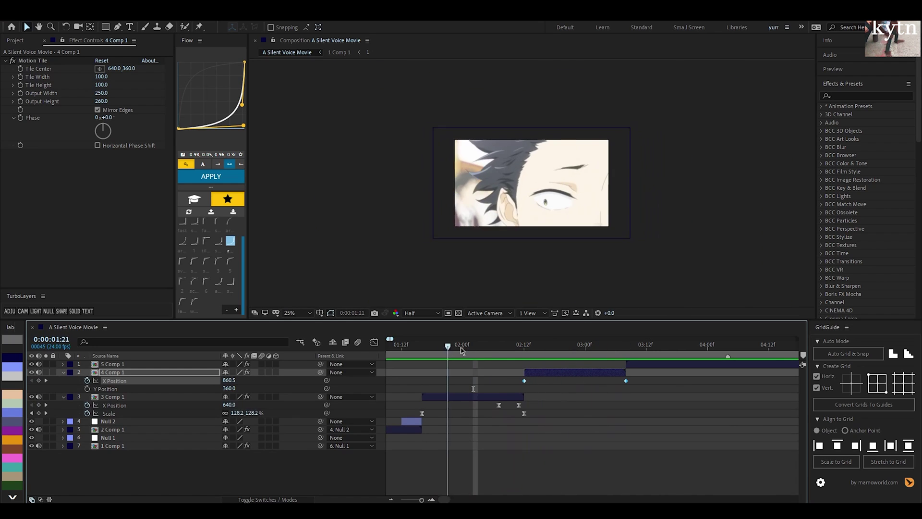
{"action": "left_click_drag", "start_coordinate": [448, 355], "coordinate": [544, 356]}
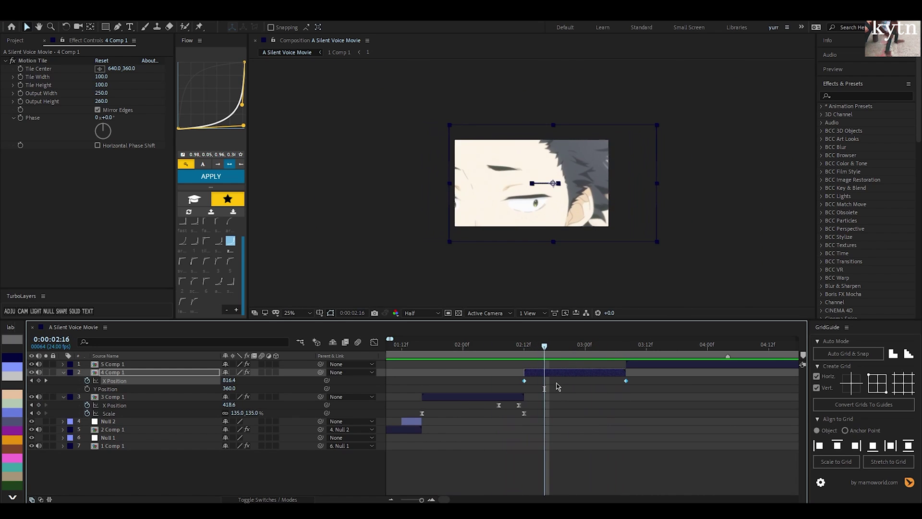
Step: Ease 4 Comp 1's two X Position keyframes with the Flow curve shrimp 2, starting 0.07, 0.77, 0.15
{"action": "left_click", "coordinate": [194, 262]}
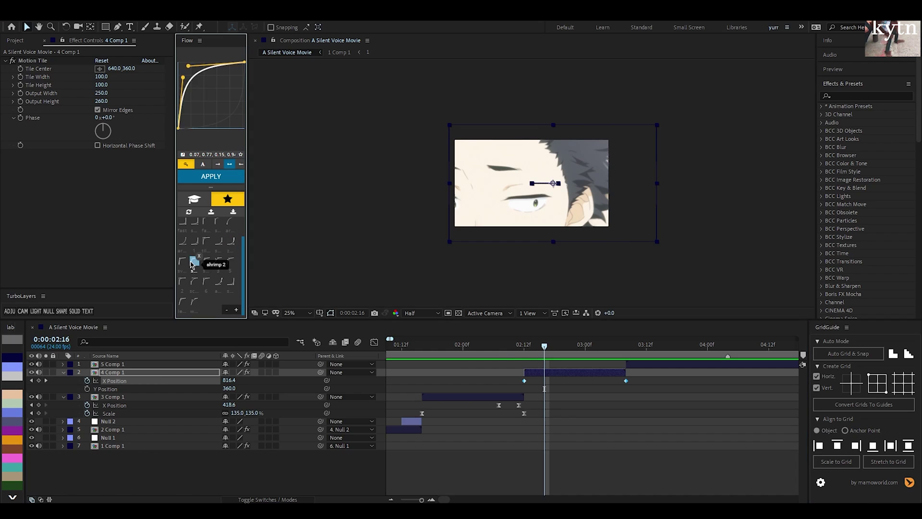
{"action": "left_click_drag", "start_coordinate": [484, 355], "coordinate": [538, 352]}
{"action": "left_click", "coordinate": [226, 178]}
{"action": "left_click", "coordinate": [302, 314]}
{"action": "left_click", "coordinate": [311, 323]}
Step: Play back the sequence from about 0:00:01:08 to check the slide from 3 Comp 1 into 4 Comp 1
{"action": "left_click", "coordinate": [475, 351]}
{"action": "scroll", "coordinate": [485, 350], "scroll_direction": "right", "scroll_amount": 4}
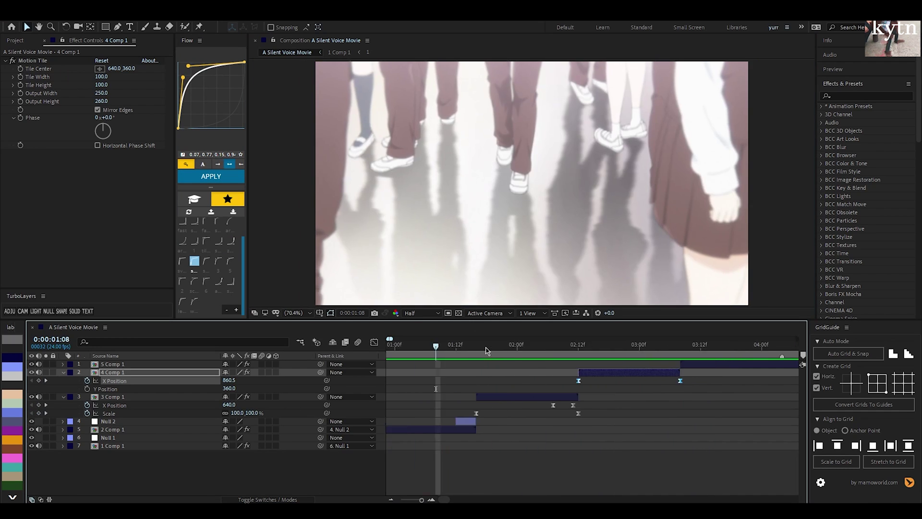
{"action": "key", "text": "space"}
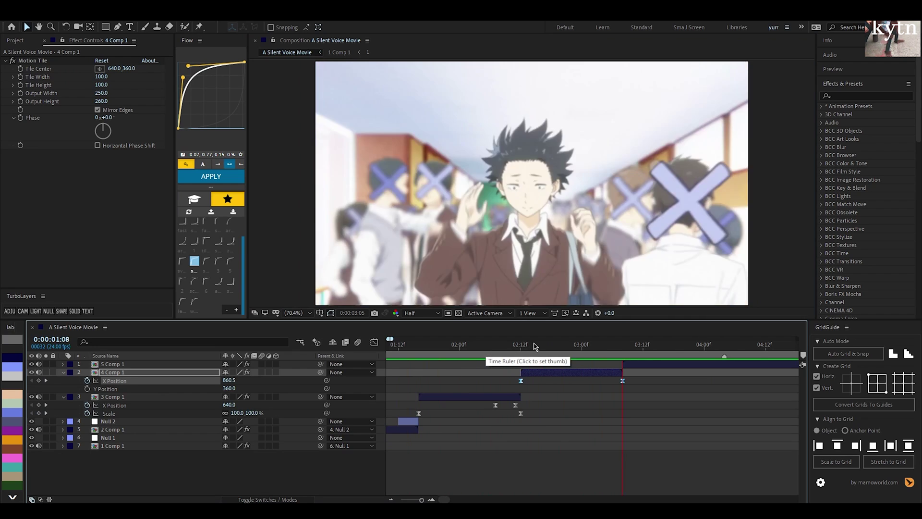
{"action": "left_click_drag", "start_coordinate": [535, 348], "coordinate": [451, 350]}
{"action": "key", "text": "space"}
{"action": "key", "text": "space"}
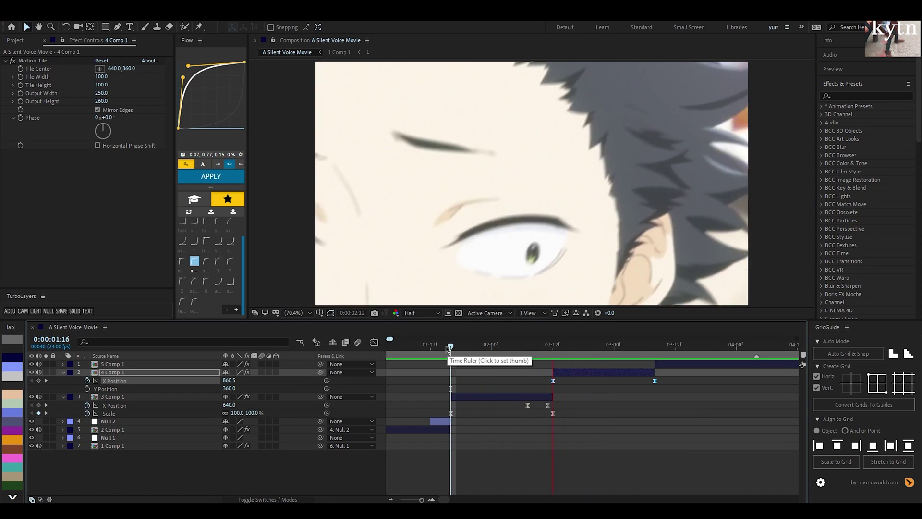
{"action": "key", "text": "space"}
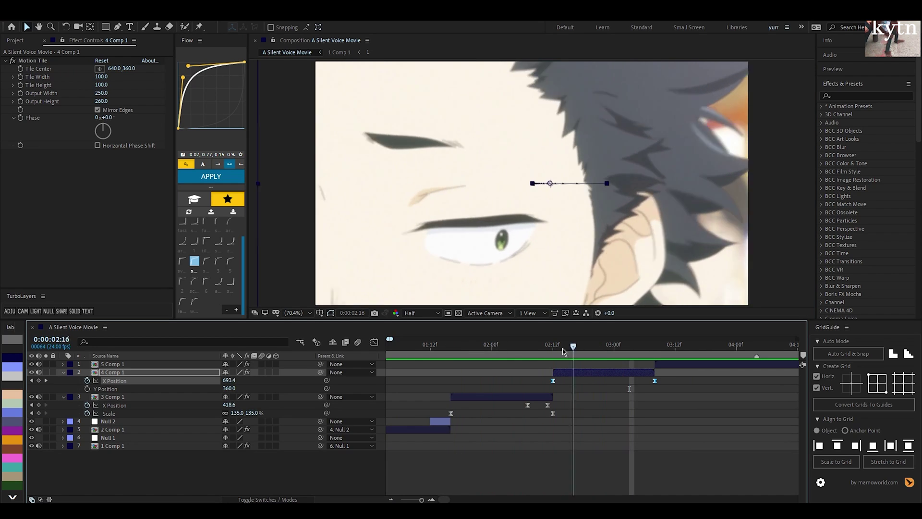
{"action": "left_click", "coordinate": [415, 345]}
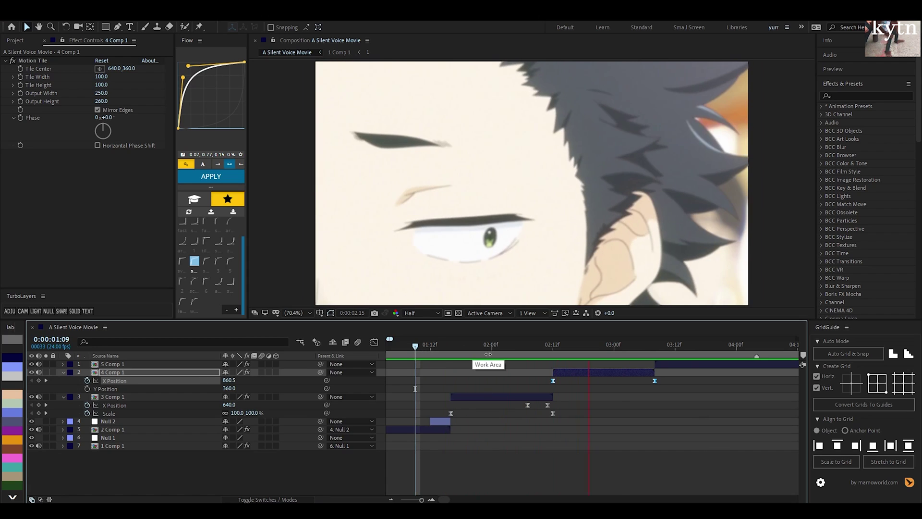
{"action": "key", "text": "space"}
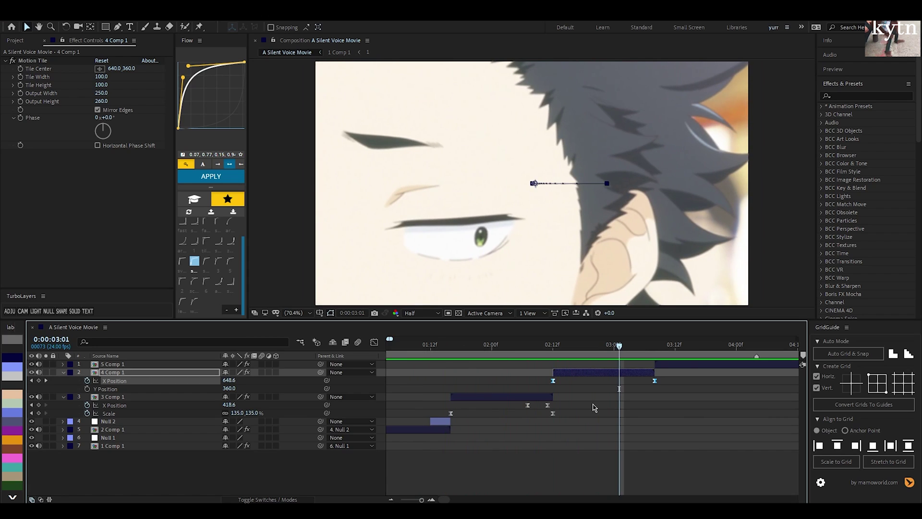
Step: Try ending 4 Comp 1's slide at X Position 419.6 at the clip's end, eased with the same Flow curve
{"action": "left_click", "coordinate": [588, 408]}
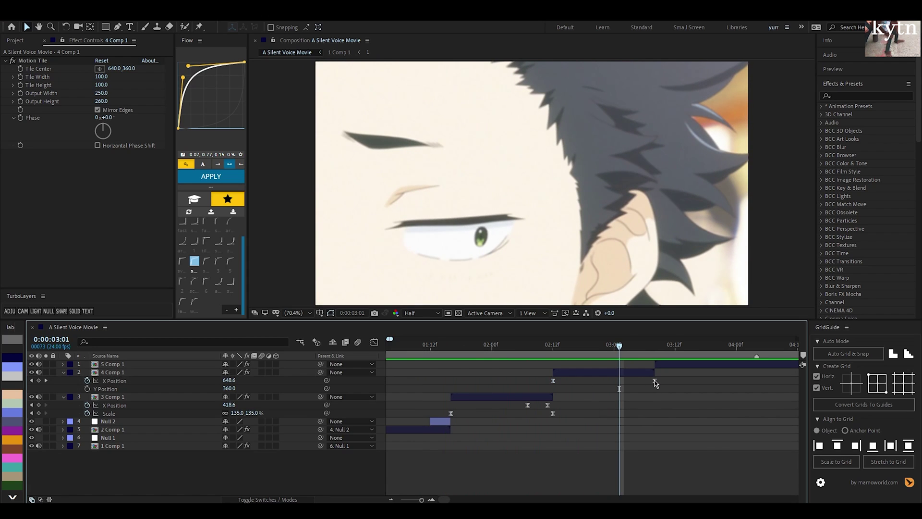
{"action": "left_click", "coordinate": [654, 382]}
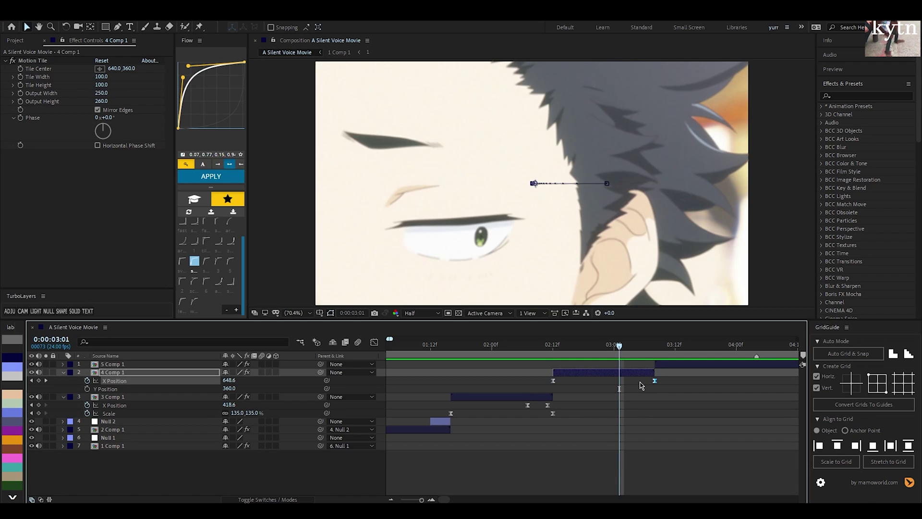
{"action": "left_click", "coordinate": [641, 385]}
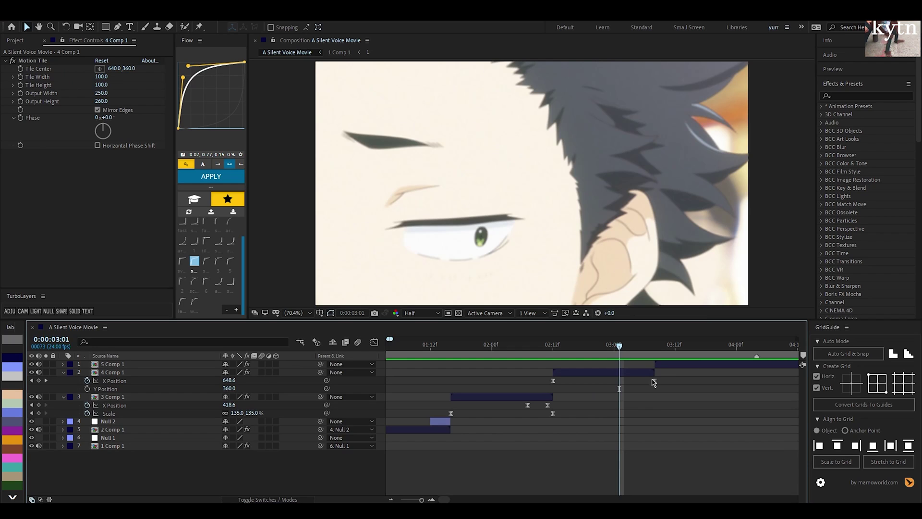
{"action": "left_click_drag", "start_coordinate": [653, 382], "coordinate": [620, 381]}
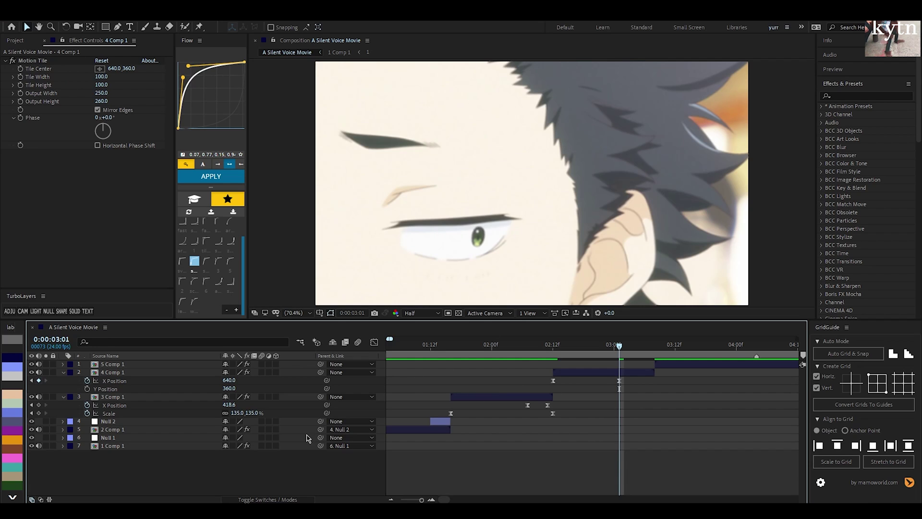
{"action": "left_click_drag", "start_coordinate": [232, 384], "coordinate": [18, 373]}
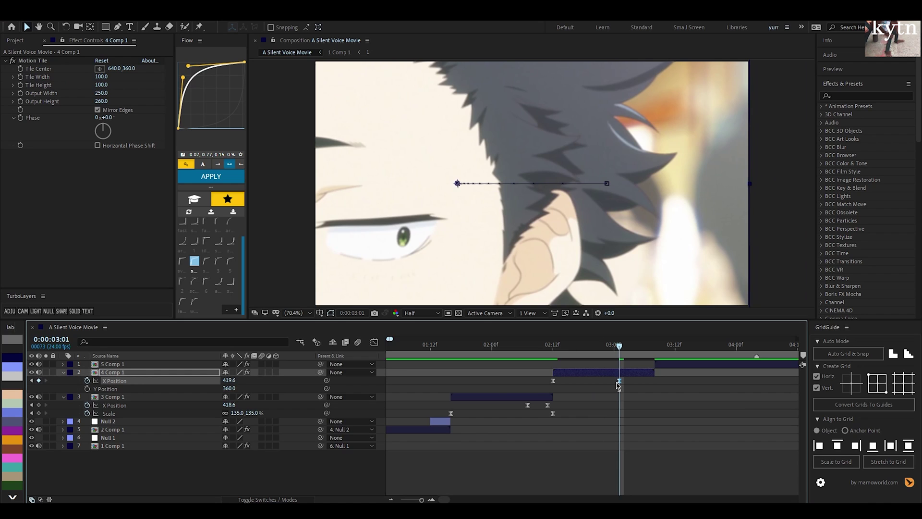
{"action": "left_click_drag", "start_coordinate": [619, 383], "coordinate": [655, 380]}
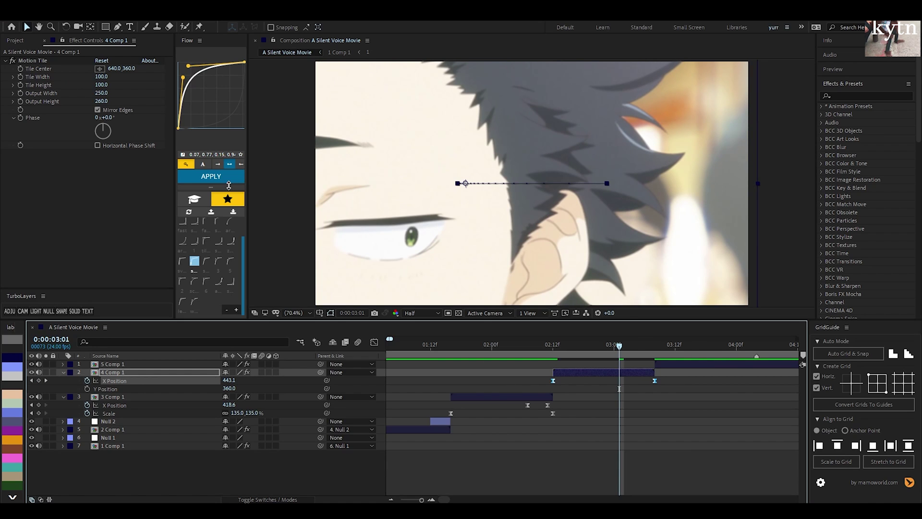
{"action": "left_click", "coordinate": [228, 181]}
{"action": "mouse_move", "coordinate": [618, 347]}
{"action": "left_mouse_down"}
{"action": "mouse_move", "coordinate": [450, 346]}
{"action": "mouse_move", "coordinate": [635, 352]}
{"action": "left_mouse_up"}
{"action": "key", "text": "space"}
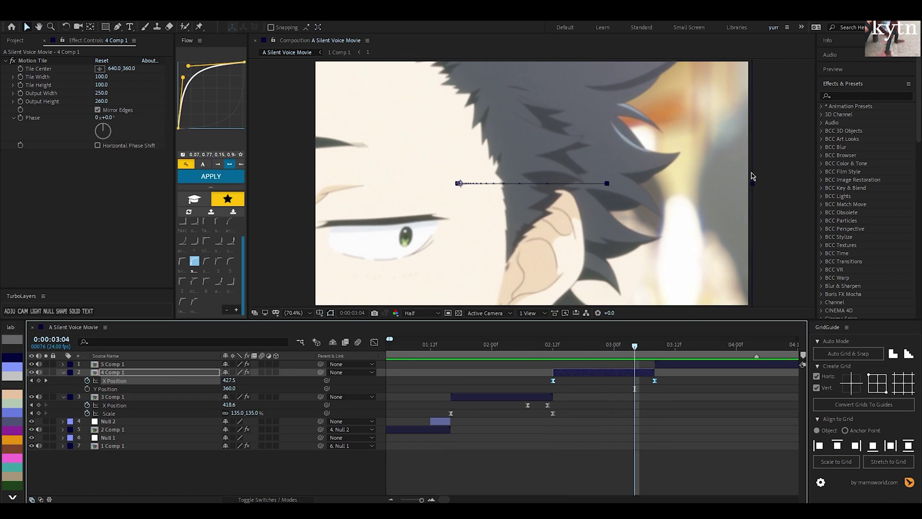
Step: Undo the trial changes to 4 Comp 1's ending X Position keyframe and its easing
{"action": "key", "text": "ctrl+z"}
{"action": "key", "text": "ctrl+z"}
{"action": "key", "text": "ctrl+z"}
{"action": "key", "text": "ctrl+z"}
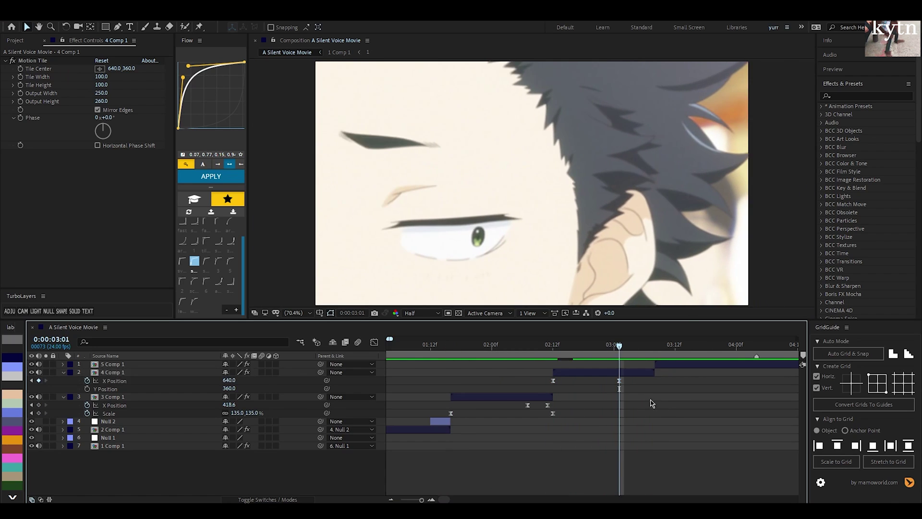
Step: Play back from 0:00:01:14 to recheck the sideways slide between 3 Comp 1 and 4 Comp 1
{"action": "left_click_drag", "start_coordinate": [618, 346], "coordinate": [441, 346]}
{"action": "key", "text": "space"}
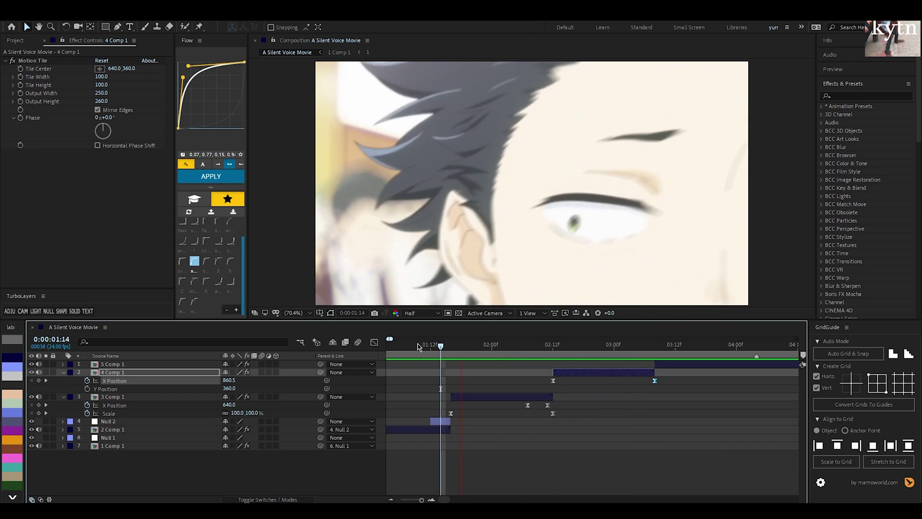
{"action": "key", "text": "space"}
Step: Add a null above 4 Comp 1, trimmed to run from 0:00:03:04 to the end of that clip
{"action": "left_click", "coordinate": [632, 407]}
{"action": "left_click", "coordinate": [635, 373]}
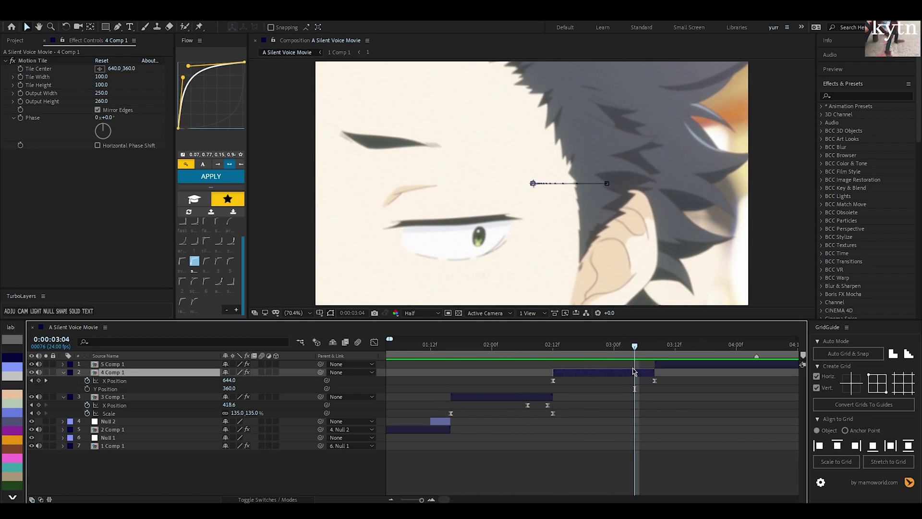
{"action": "key", "text": "ctrl+alt+shift+y"}
{"action": "key", "text": "alt+["}
{"action": "key", "text": "Page_Down"}
{"action": "key", "text": "Page_Down"}
{"action": "key", "text": "Page_Down"}
{"action": "key", "text": "Page_Down"}
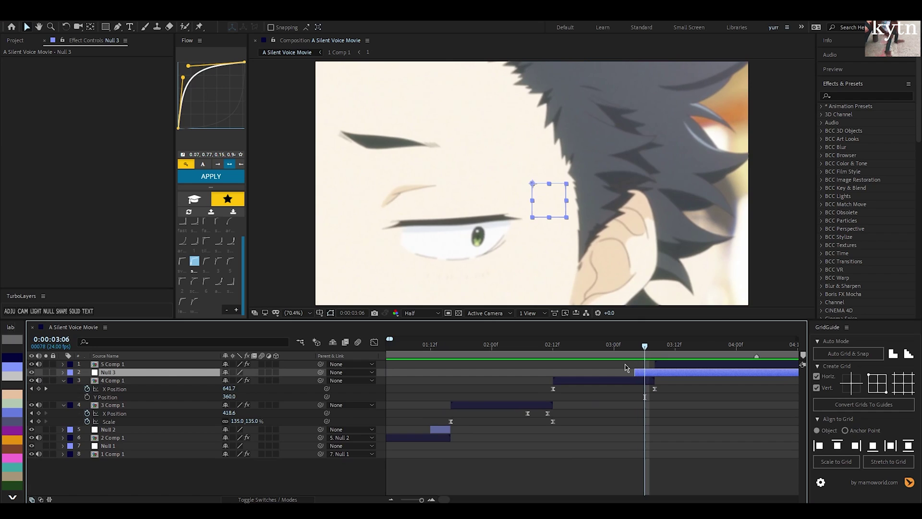
{"action": "key", "text": "ctrl+shift+d"}
{"action": "key", "text": "Delete"}
Step: Parent 4 Comp 1 to Null 3
{"action": "left_click", "coordinate": [643, 382]}
{"action": "left_click_drag", "start_coordinate": [321, 381], "coordinate": [639, 374]}
{"action": "left_click", "coordinate": [642, 372]}
Step: Keyframe Null 3's scale from 100% at 0:00:03:04 to 74.8% at 0:00:03:07
{"action": "key", "text": "Page_Up"}
{"action": "key", "text": "Page_Up"}
{"action": "key", "text": "Page_Up"}
{"action": "key", "text": "Page_Up"}
{"action": "key", "text": "s"}
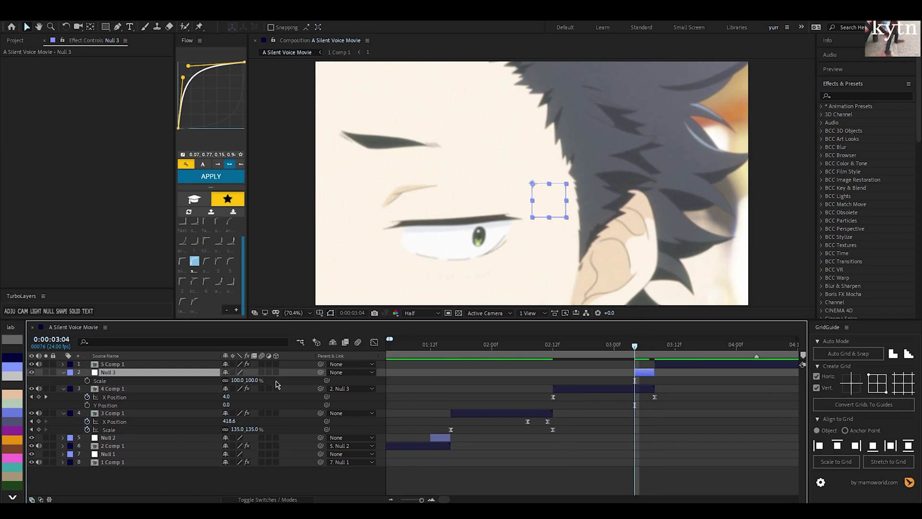
{"action": "left_click", "coordinate": [87, 380]}
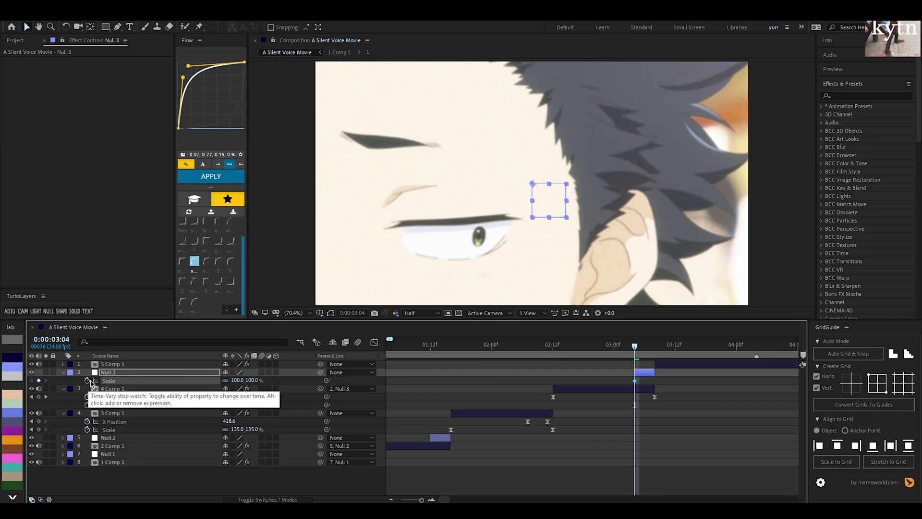
{"action": "left_click", "coordinate": [647, 354]}
{"action": "left_click_drag", "start_coordinate": [236, 380], "coordinate": [123, 376]}
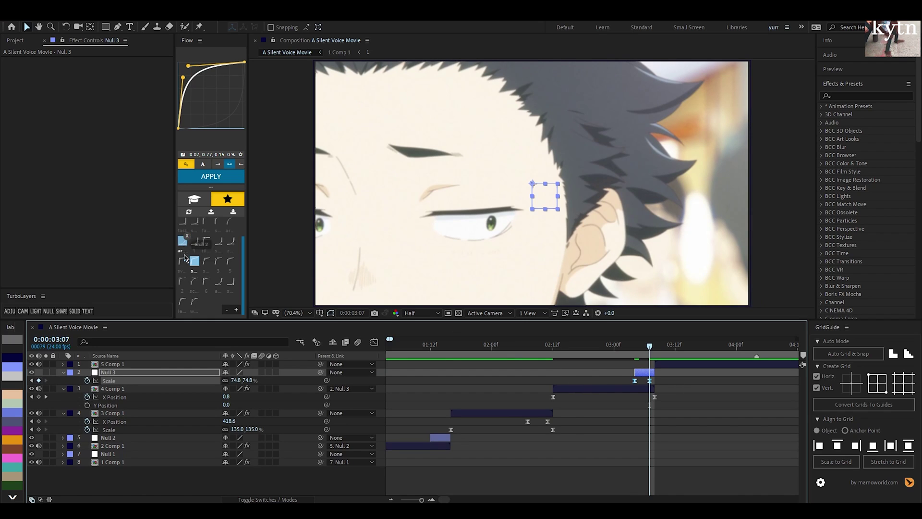
Step: Ease Null 3's scale keyframes with the Flow curve starting 0.78, 0.06, 0.92
{"action": "left_click", "coordinate": [218, 281]}
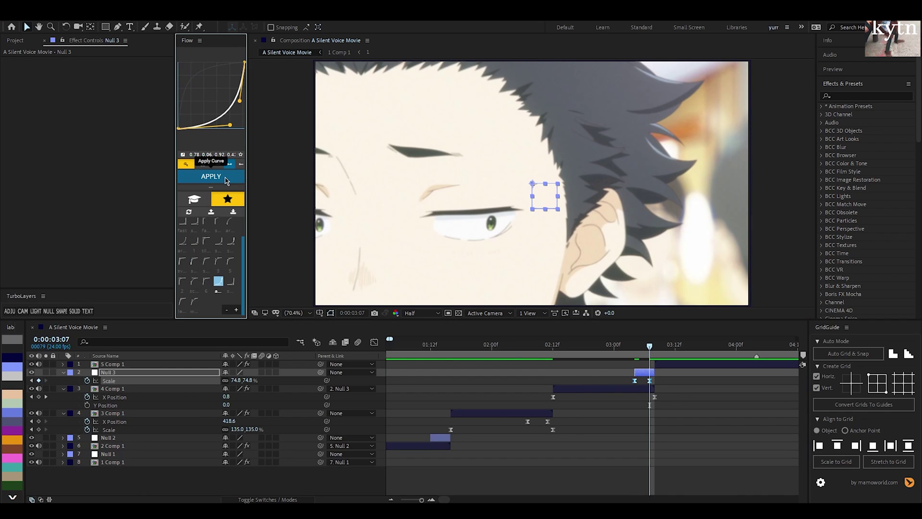
{"action": "left_click", "coordinate": [226, 180]}
{"action": "left_click", "coordinate": [597, 436]}
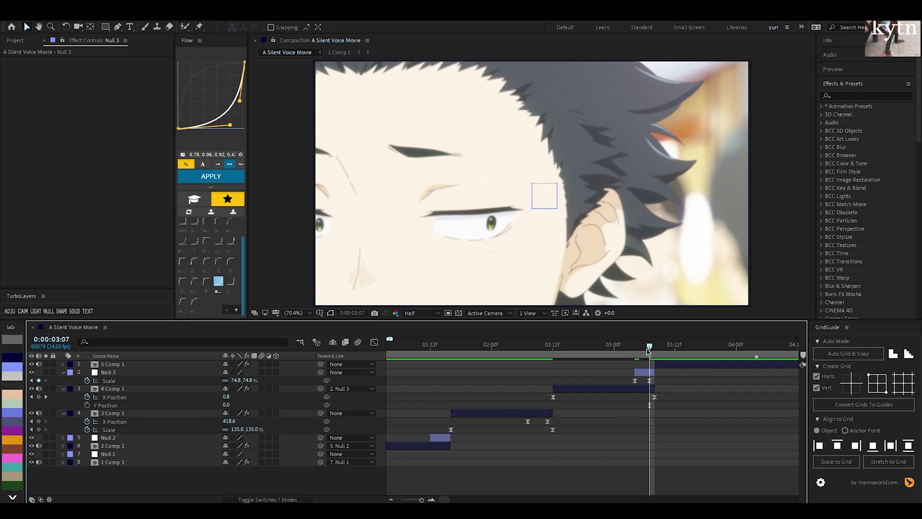
Step: Scrub through the end of 4 Comp 1 to check the eased zoom-out
{"action": "left_click_drag", "start_coordinate": [647, 349], "coordinate": [598, 349]}
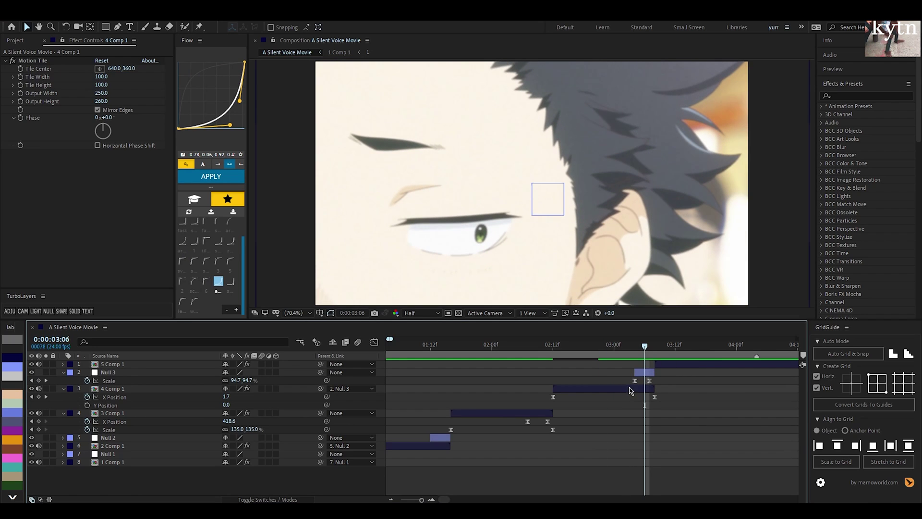
{"action": "left_click_drag", "start_coordinate": [645, 352], "coordinate": [635, 350]}
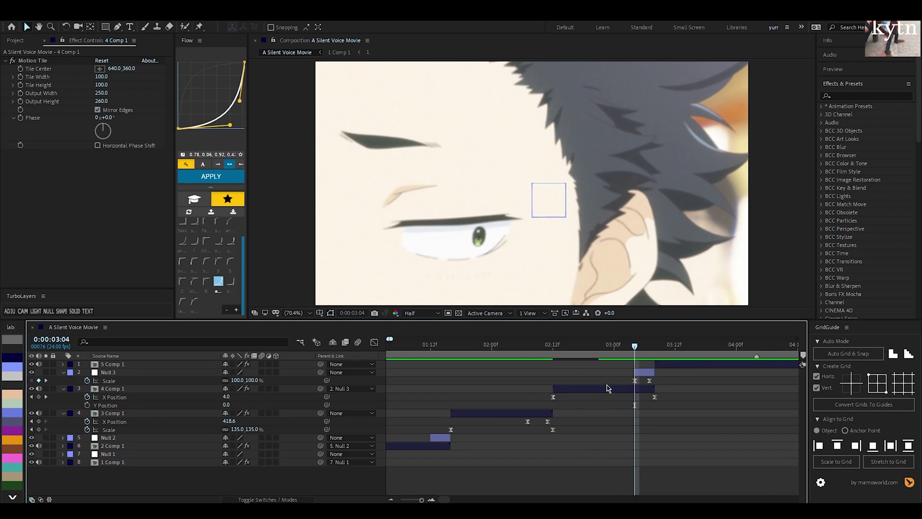
{"action": "left_click_drag", "start_coordinate": [635, 352], "coordinate": [628, 374]}
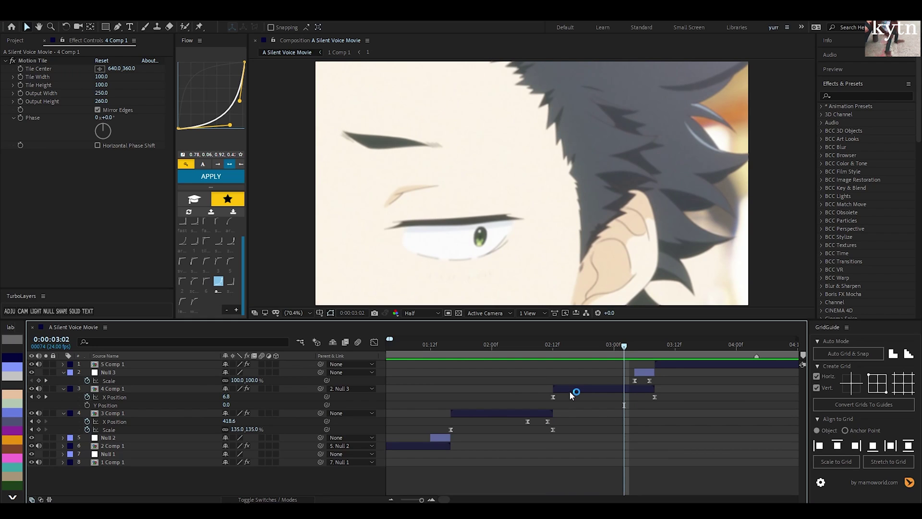
Step: Show only the keyframed X Position under 4 Comp 1 and collapse Null 3's properties
{"action": "left_click", "coordinate": [648, 374]}
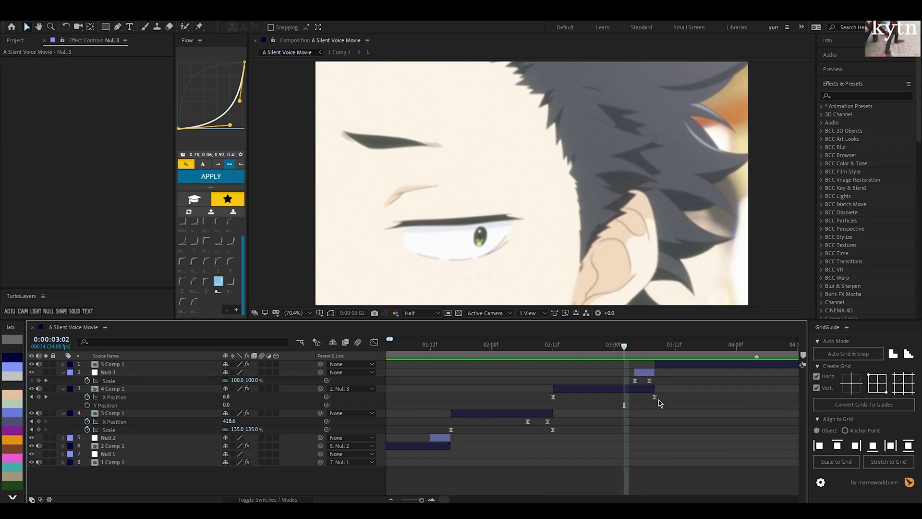
{"action": "left_click", "coordinate": [643, 389]}
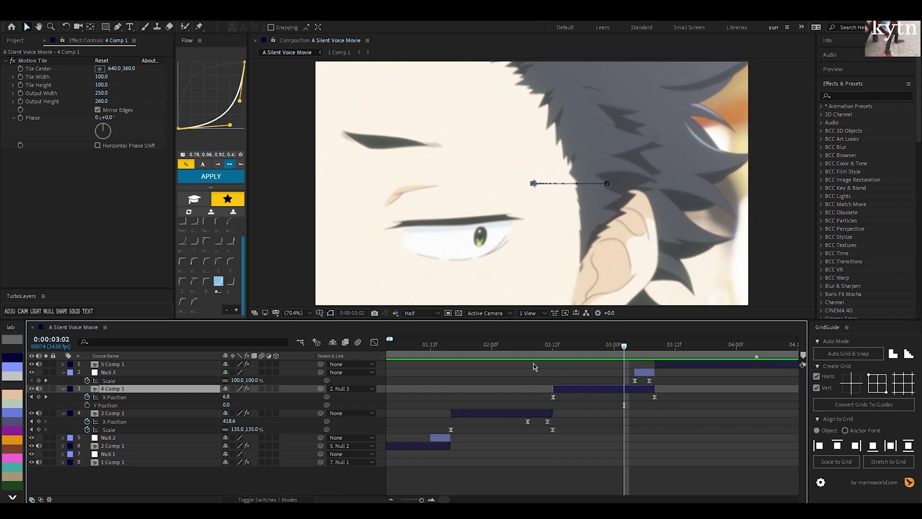
{"action": "left_click_drag", "start_coordinate": [606, 349], "coordinate": [568, 350]}
{"action": "scroll", "coordinate": [569, 349], "scroll_direction": "right", "scroll_amount": 6}
{"action": "left_click", "coordinate": [578, 349]}
{"action": "key", "text": "u"}
{"action": "left_click", "coordinate": [530, 373]}
{"action": "key", "text": "u"}
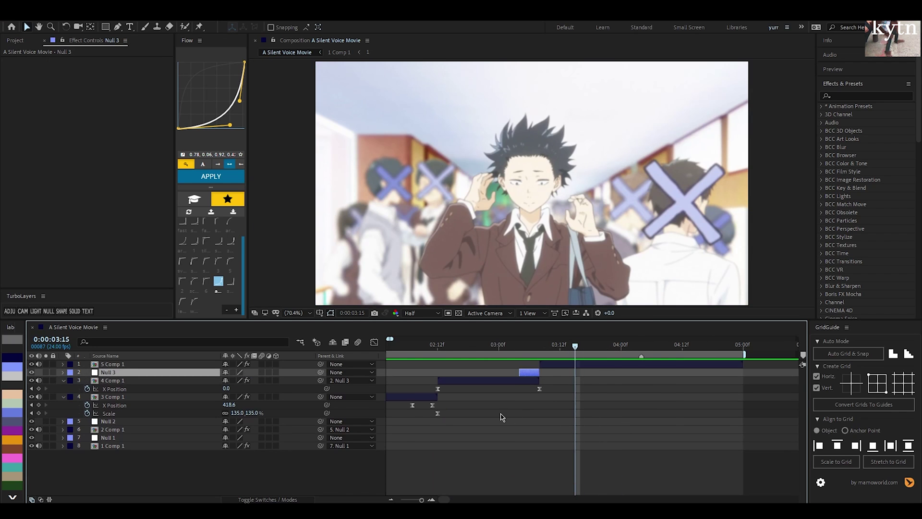
Step: Play back from 0:00:01:09 to check the slide and the zoom-out together
{"action": "scroll", "coordinate": [504, 404], "scroll_direction": "left", "scroll_amount": 5}
{"action": "left_click", "coordinate": [398, 346]}
{"action": "key", "text": "space"}
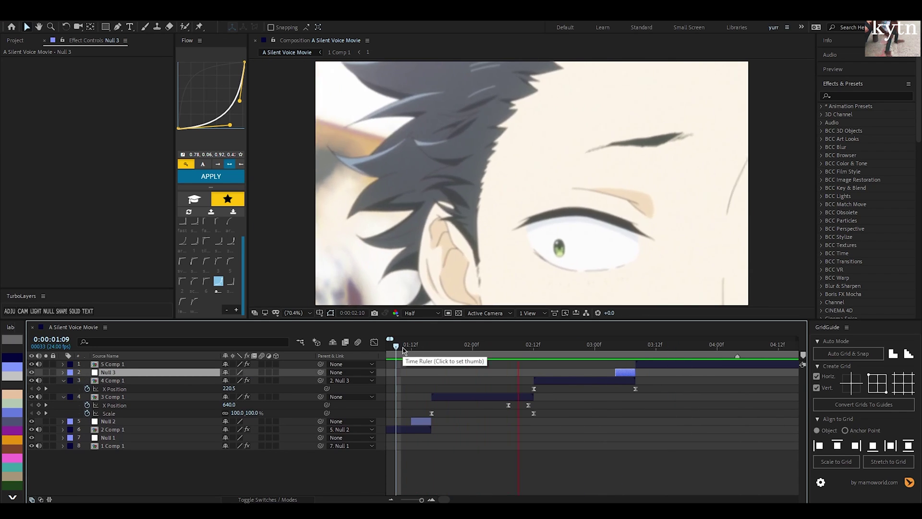
{"action": "key", "text": "space"}
Step: Add a 200% Scale keyframe to 5 Comp 1 at its start, 0:00:03:08
{"action": "scroll", "coordinate": [477, 356], "scroll_direction": "right", "scroll_amount": 3}
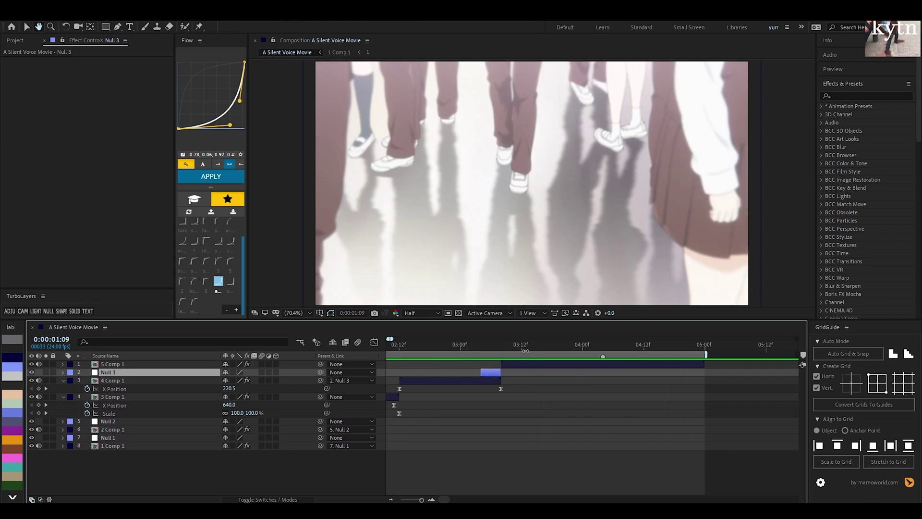
{"action": "left_click_drag", "start_coordinate": [510, 349], "coordinate": [501, 349]}
{"action": "left_click", "coordinate": [515, 368]}
{"action": "key", "text": "s"}
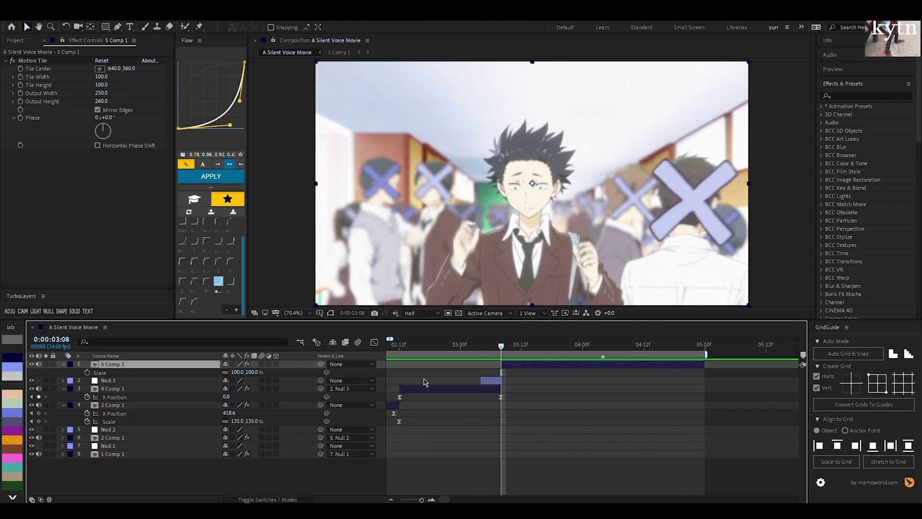
{"action": "left_click", "coordinate": [87, 373]}
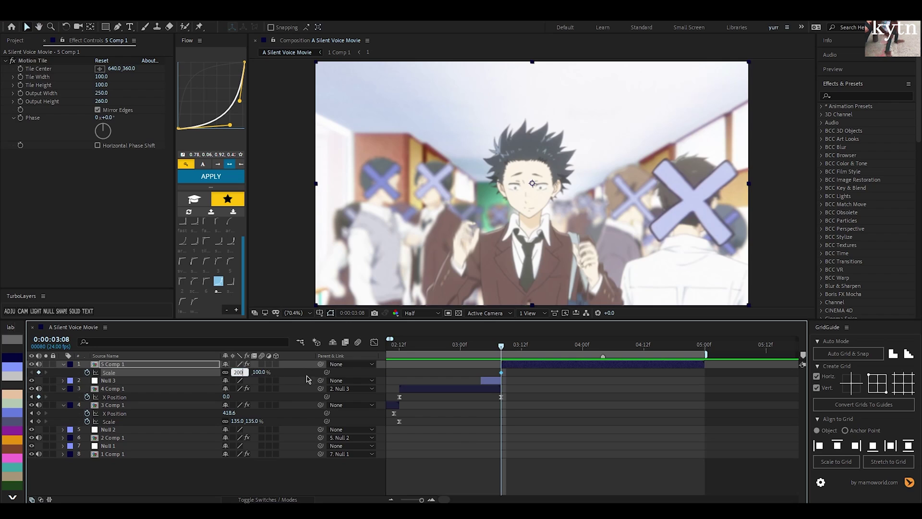
{"action": "key", "text": "Return"}
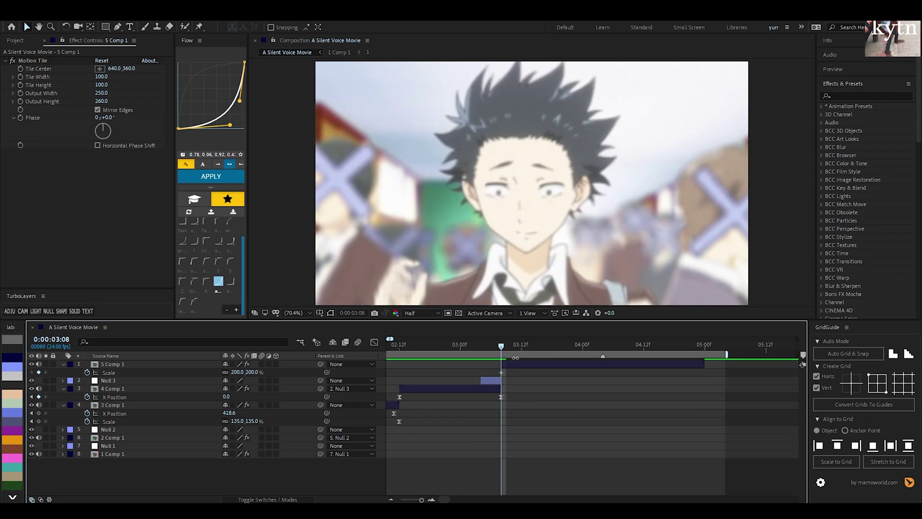
Step: Add a second Scale keyframe of 102% to 5 Comp 1 at 0:00:03:14
{"action": "key", "text": "space"}
{"action": "type", "text": "1"}
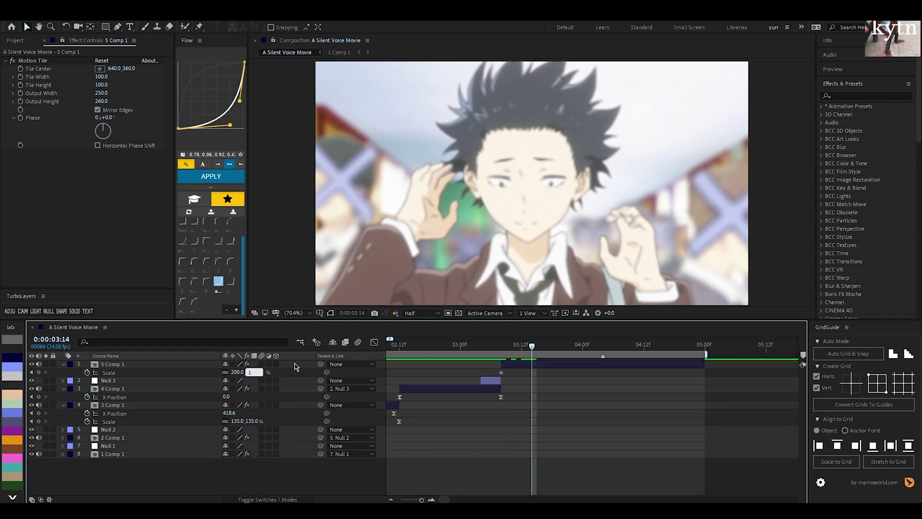
{"action": "type", "text": "02"}
{"action": "key", "text": "Return"}
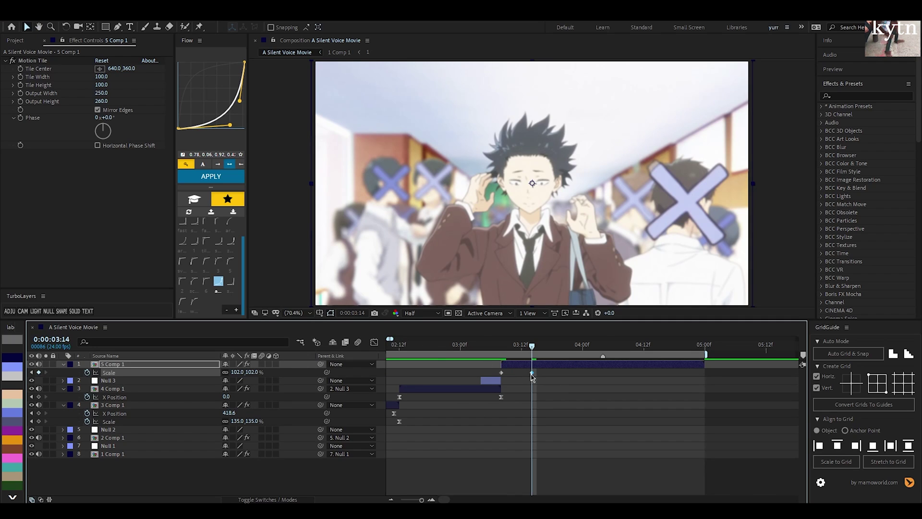
{"action": "mouse_move", "coordinate": [533, 377]}
{"action": "left_click", "coordinate": [606, 382]}
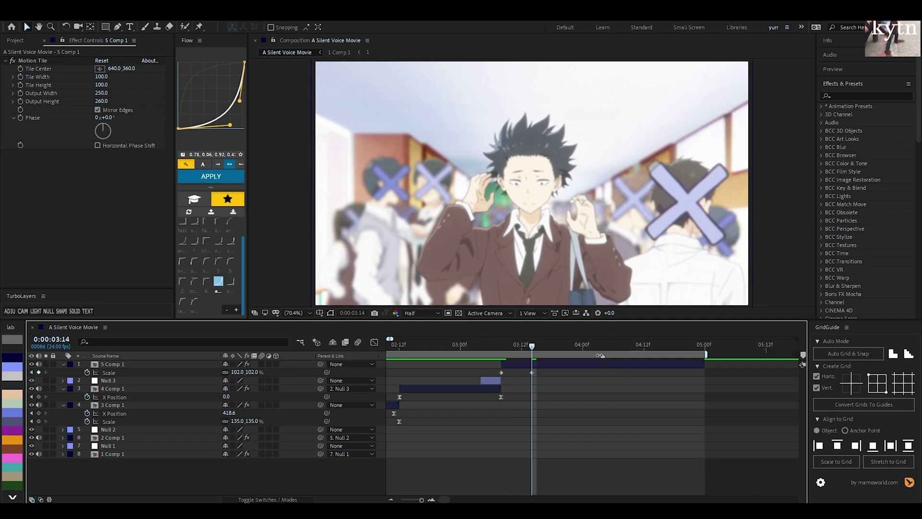
Step: Add a null object above 5 Comp 1, trimmed to run from the marker at 0:00:04:04 to the end of the clip
{"action": "left_click", "coordinate": [603, 347]}
{"action": "left_click", "coordinate": [613, 364]}
{"action": "key", "text": "ctrl+alt+shift+y"}
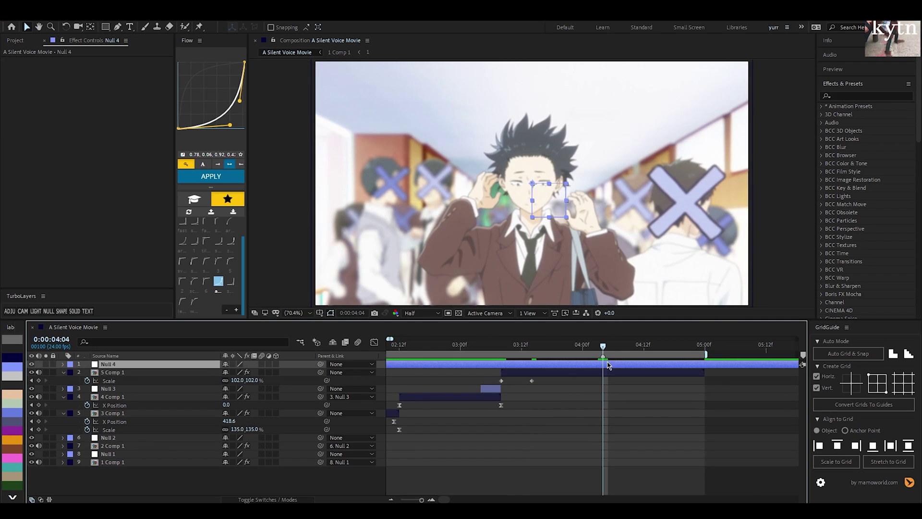
{"action": "key", "text": "alt+["}
{"action": "left_click_drag", "start_coordinate": [607, 346], "coordinate": [612, 367]}
{"action": "key", "text": "ctrl+shift+d"}
{"action": "key", "text": "Delete"}
Step: Move 5 Comp 1's 102% scale keyframe to about 0:00:04:15 and ease its zoom-out with the Flow curve starting 0.07, 0.77, 0.15
{"action": "left_click", "coordinate": [612, 373]}
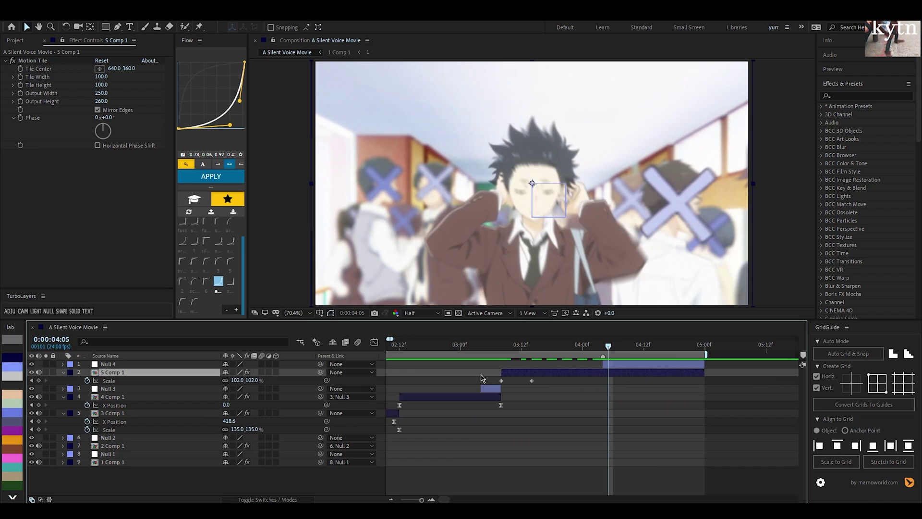
{"action": "left_click", "coordinate": [326, 378]}
{"action": "left_click_drag", "start_coordinate": [561, 348], "coordinate": [603, 386]}
{"action": "mouse_move", "coordinate": [660, 387]}
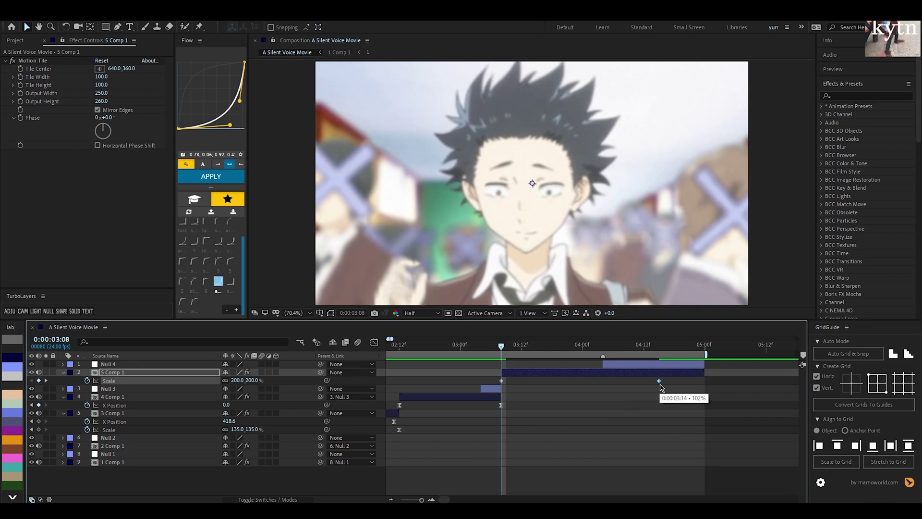
{"action": "left_click_drag", "start_coordinate": [660, 387], "coordinate": [666, 387]}
{"action": "left_click", "coordinate": [635, 390]}
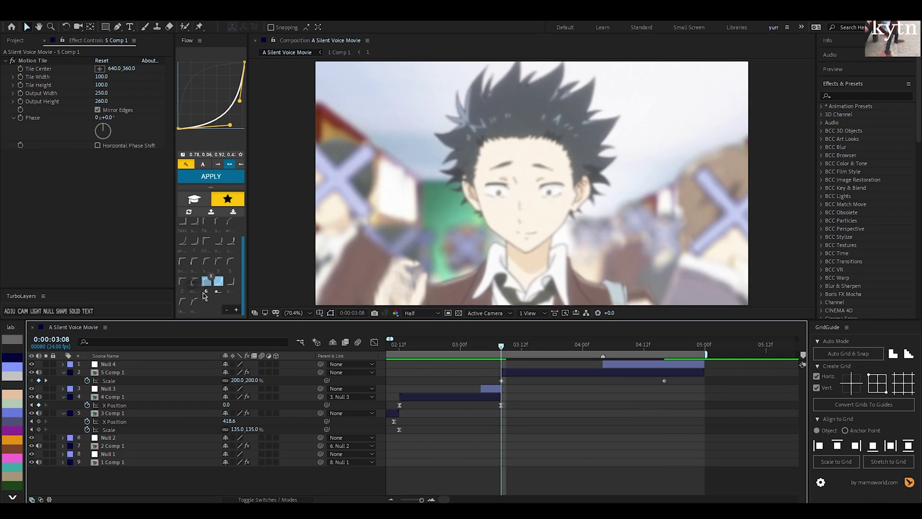
{"action": "left_click", "coordinate": [195, 268]}
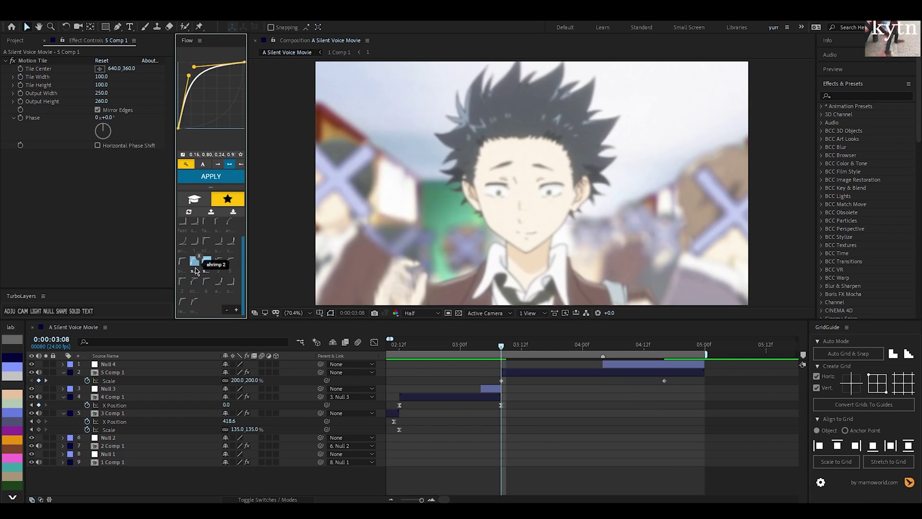
{"action": "left_click", "coordinate": [513, 390]}
{"action": "left_click_drag", "start_coordinate": [492, 384], "coordinate": [706, 387]}
{"action": "left_click", "coordinate": [629, 392]}
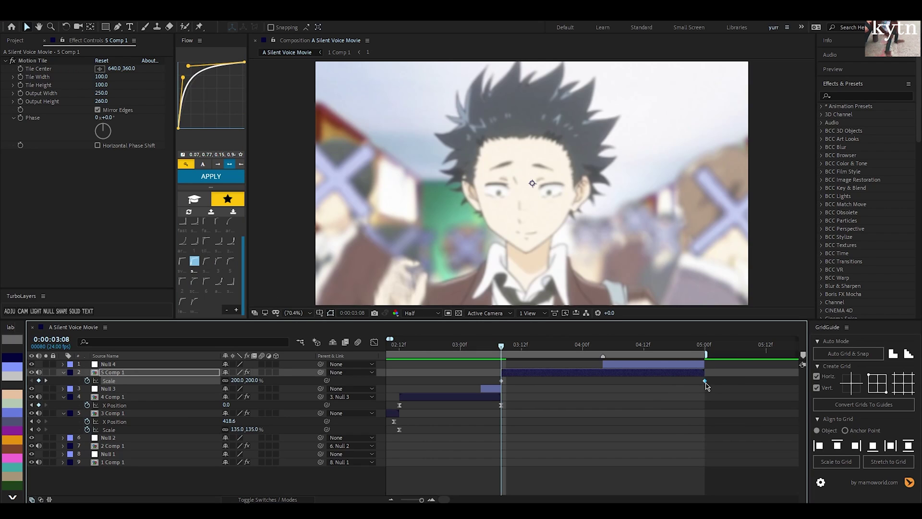
{"action": "left_click_drag", "start_coordinate": [647, 390], "coordinate": [660, 388]}
Step: Play back from 0:00:02:15 to check the slide into 5 Comp 1's eased zoom-out
{"action": "left_click_drag", "start_coordinate": [522, 345], "coordinate": [416, 348]}
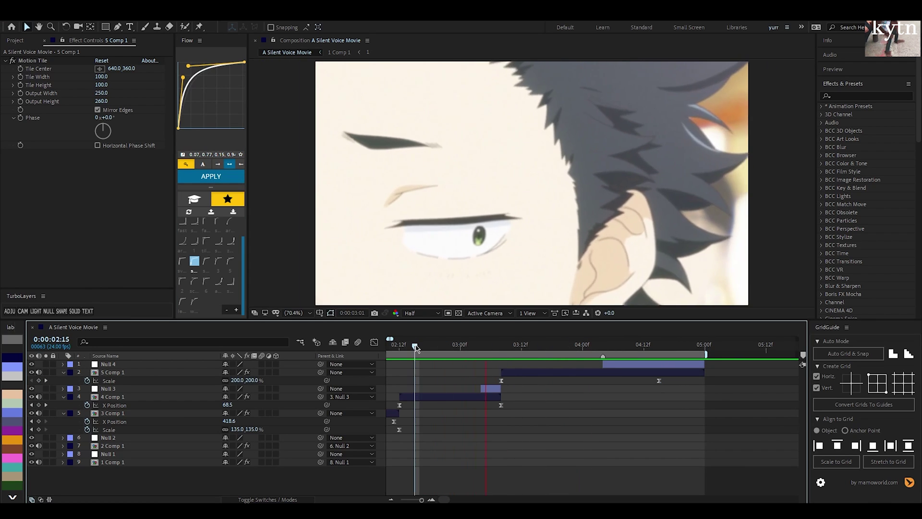
{"action": "key", "text": "space"}
{"action": "left_click", "coordinate": [607, 347]}
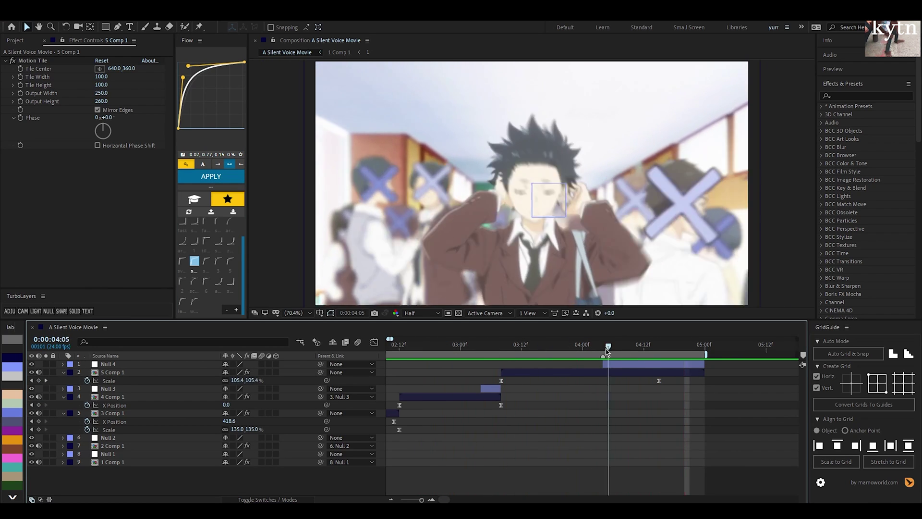
Step: Parent 5 Comp 1 to Null 4 at 0:00:04:04
{"action": "left_click", "coordinate": [614, 365]}
{"action": "left_click", "coordinate": [604, 350]}
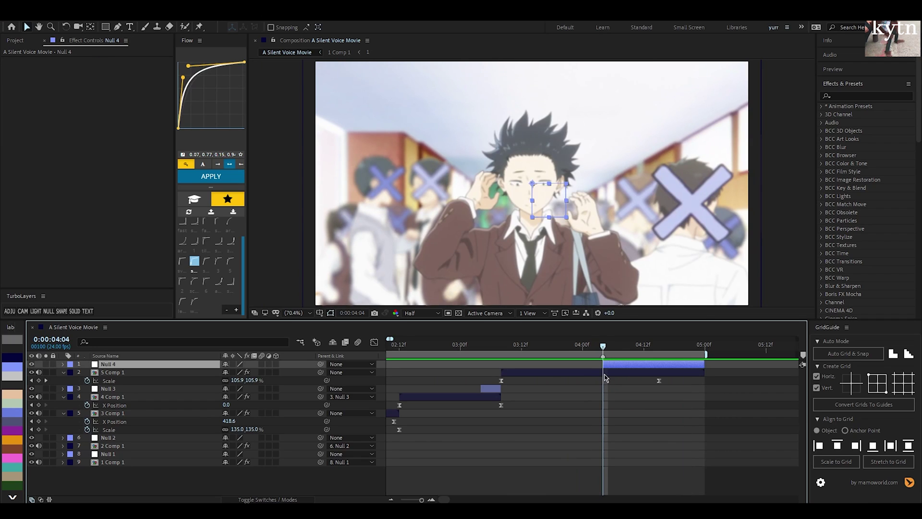
{"action": "left_click", "coordinate": [605, 374]}
{"action": "left_click_drag", "start_coordinate": [435, 373], "coordinate": [144, 365]}
Step: Keyframe Null 4's Scale from 100% at 0:00:04:04 to 135% at the clip's end, eased with the Flow curve starting 0.07, 0.77, 0.15
{"action": "left_click", "coordinate": [144, 364]}
{"action": "key", "text": "s"}
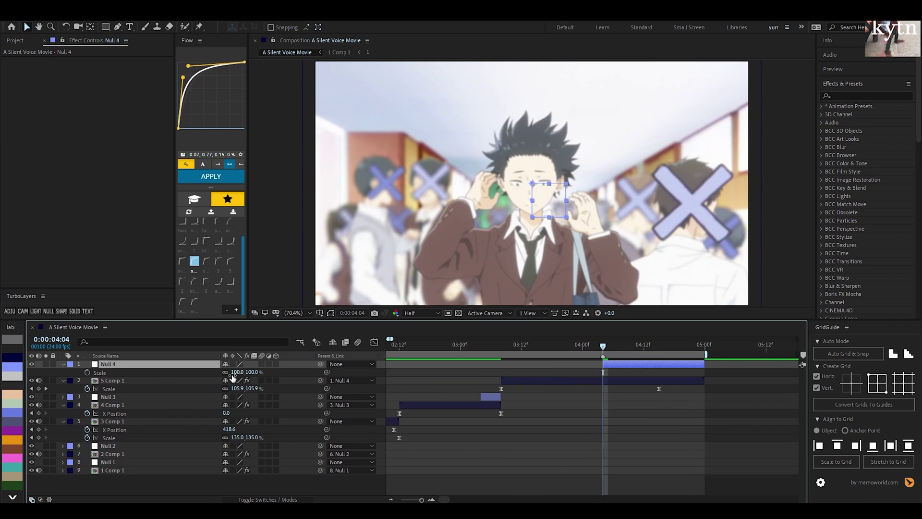
{"action": "left_click", "coordinate": [87, 372]}
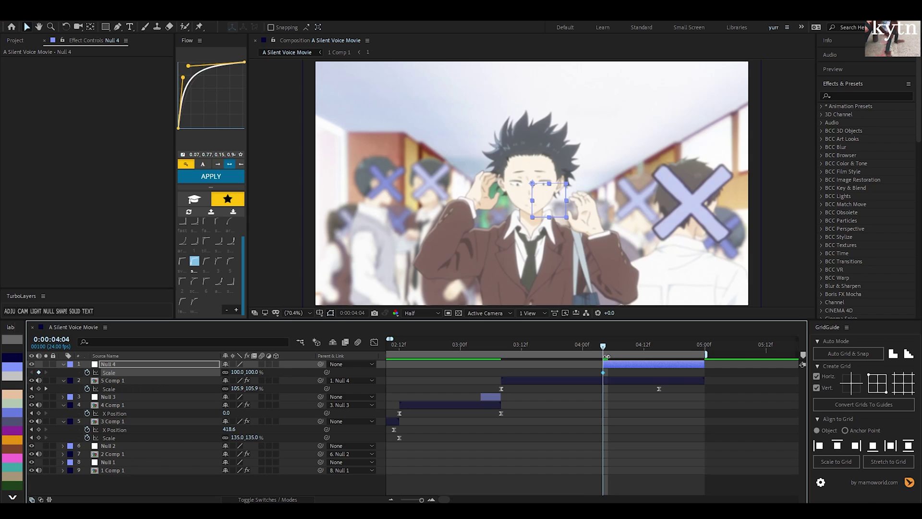
{"action": "left_click_drag", "start_coordinate": [607, 355], "coordinate": [624, 356]}
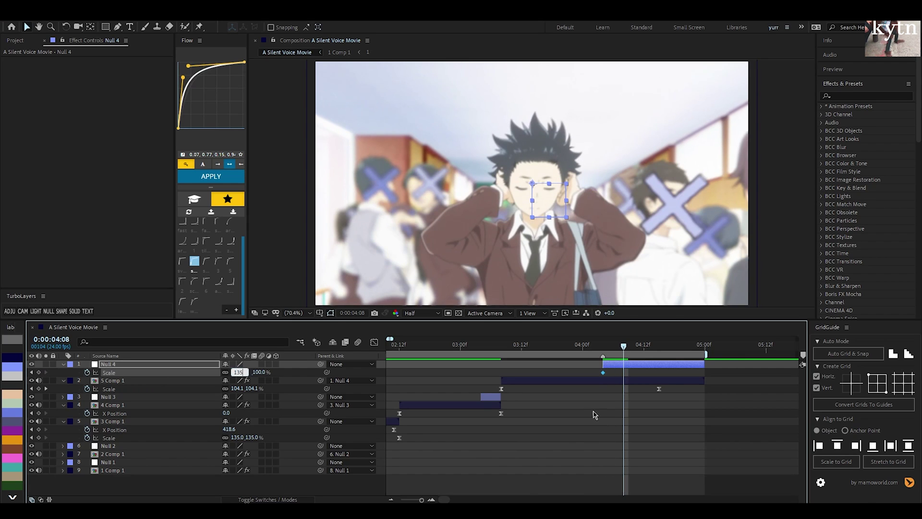
{"action": "key", "text": "Return"}
{"action": "left_click_drag", "start_coordinate": [624, 373], "coordinate": [573, 370]}
{"action": "key", "text": "F9"}
{"action": "left_click", "coordinate": [226, 181]}
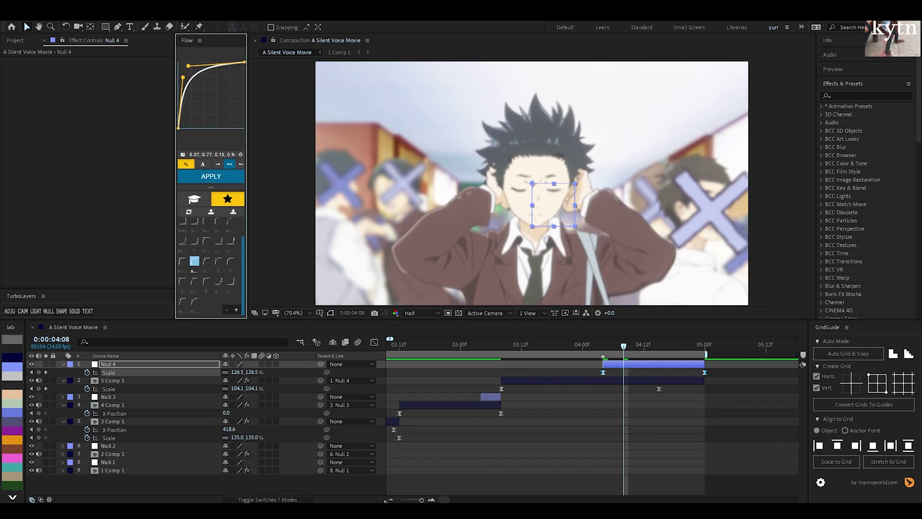
Step: Play back the whole composition from the start and scrub through Null 4's zoom around 0:00:04:09
{"action": "scroll", "coordinate": [465, 469], "scroll_direction": "down", "scroll_amount": 5}
{"action": "key", "text": "Home"}
{"action": "key", "text": "space"}
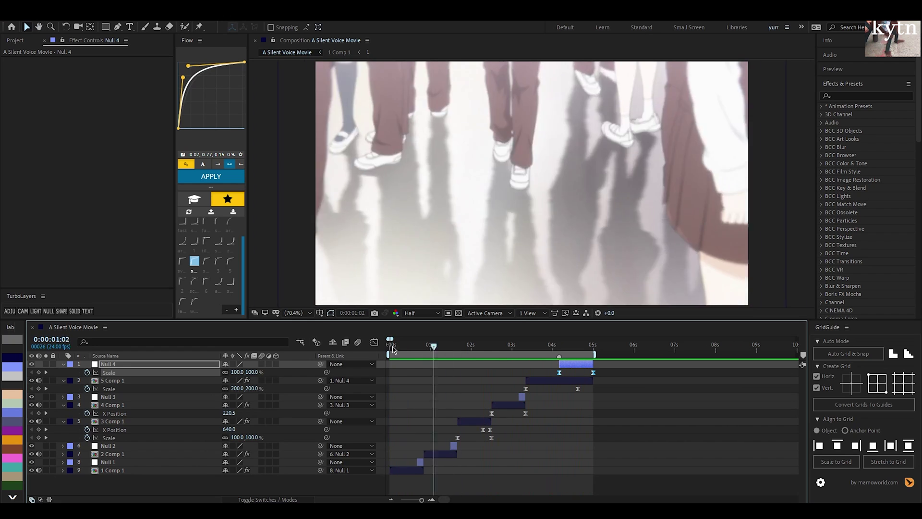
{"action": "left_click", "coordinate": [547, 345]}
{"action": "left_click_drag", "start_coordinate": [547, 344], "coordinate": [568, 345]}
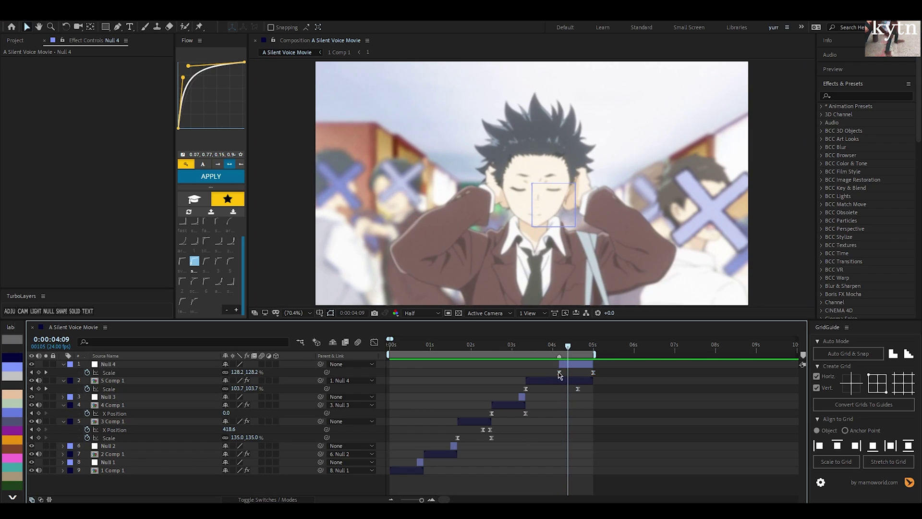
Step: Re-ease Null 4's scale keyframes with the Flow curve starting 0.16, 0.80, 0.24 and play back the composition from the start
{"action": "left_click", "coordinate": [206, 260]}
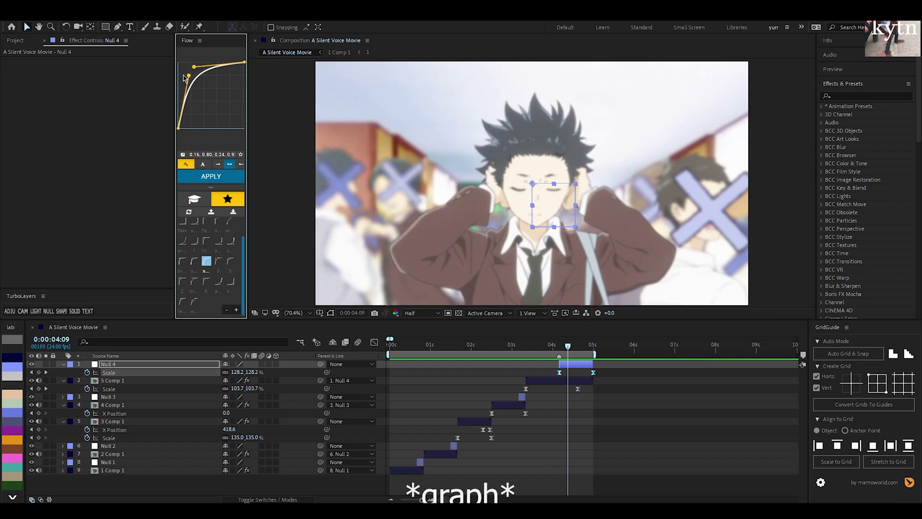
{"action": "left_click", "coordinate": [211, 177]}
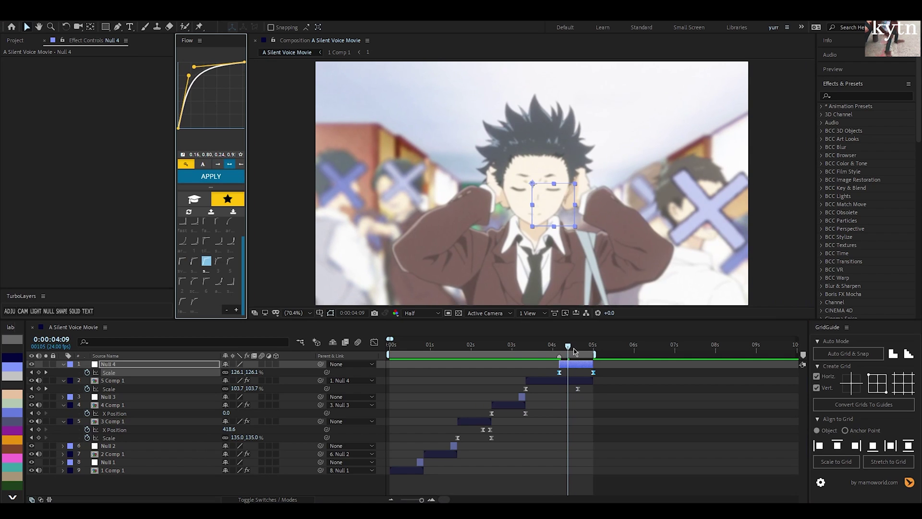
{"action": "key", "text": "Home"}
{"action": "key", "text": "space"}
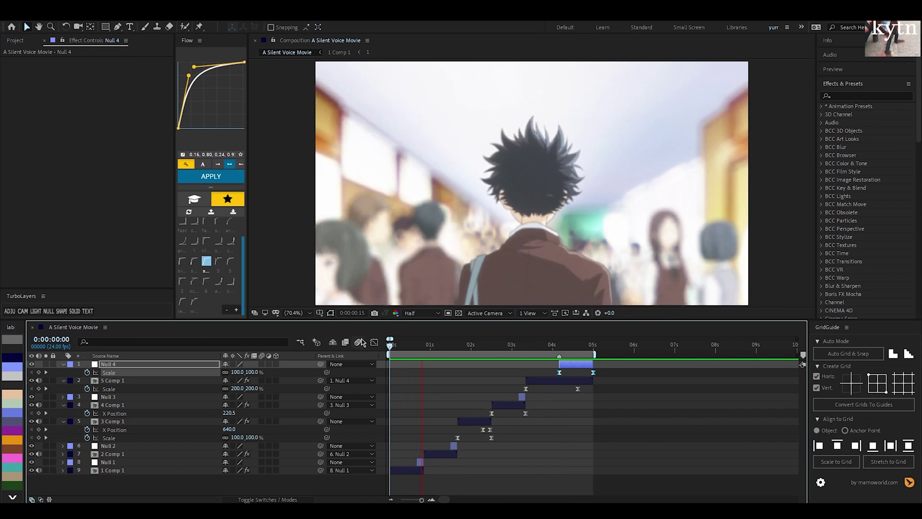